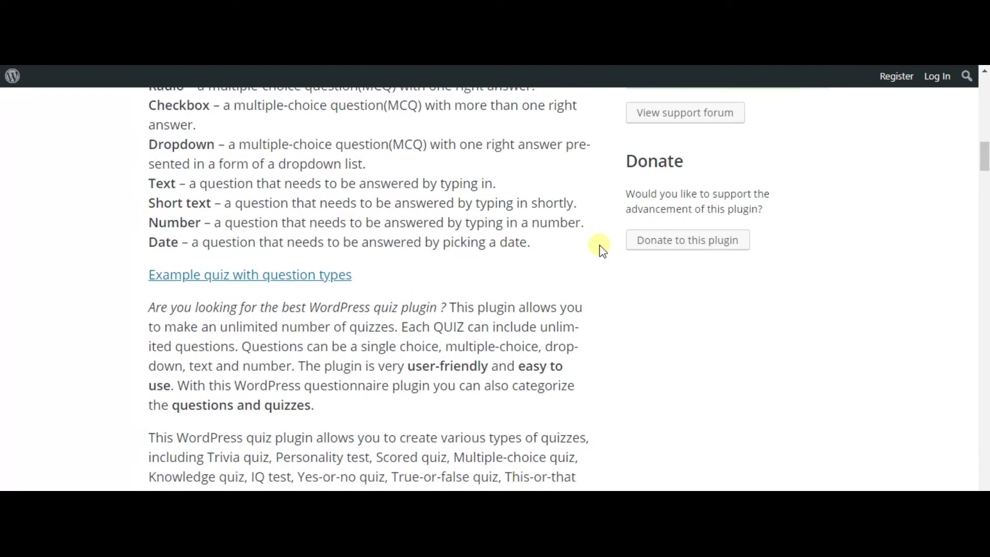
# - Examine the quiz plugin's description, covering quiz creation, quiz settings, additional shortcodes, free and PRO features, and the quiz demos
pyautogui.scroll(-5, 602, 250)
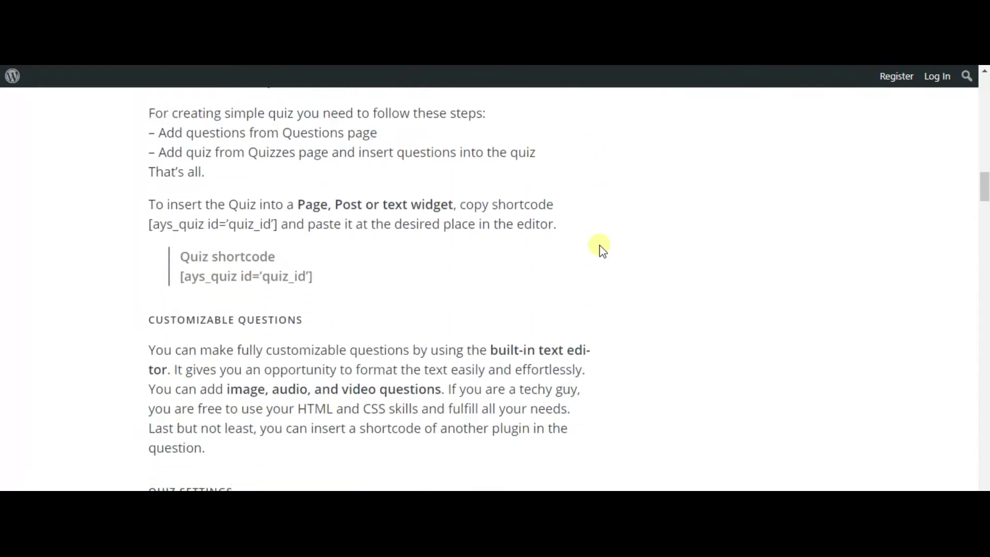
pyautogui.scroll(-6, 602, 250)
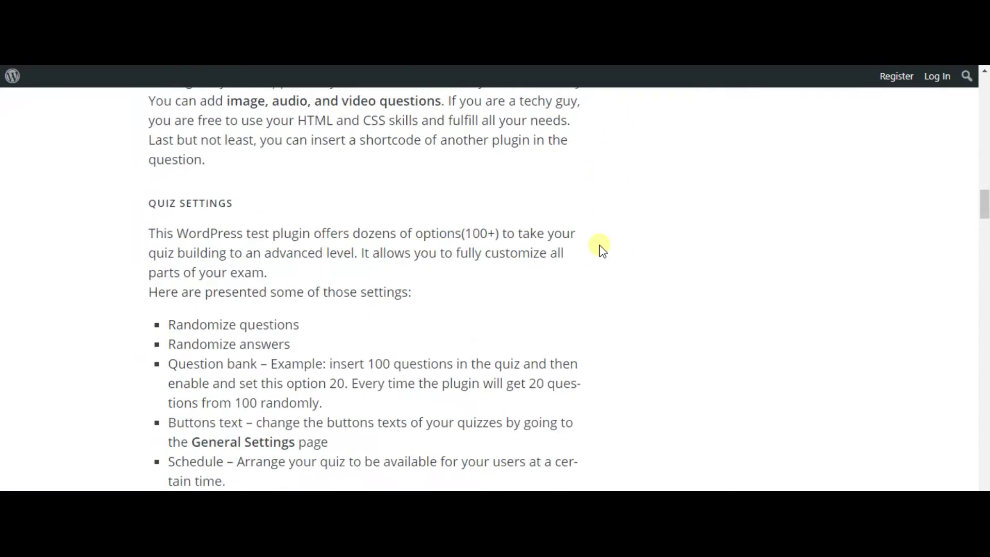
pyautogui.scroll(-10, 602, 250)
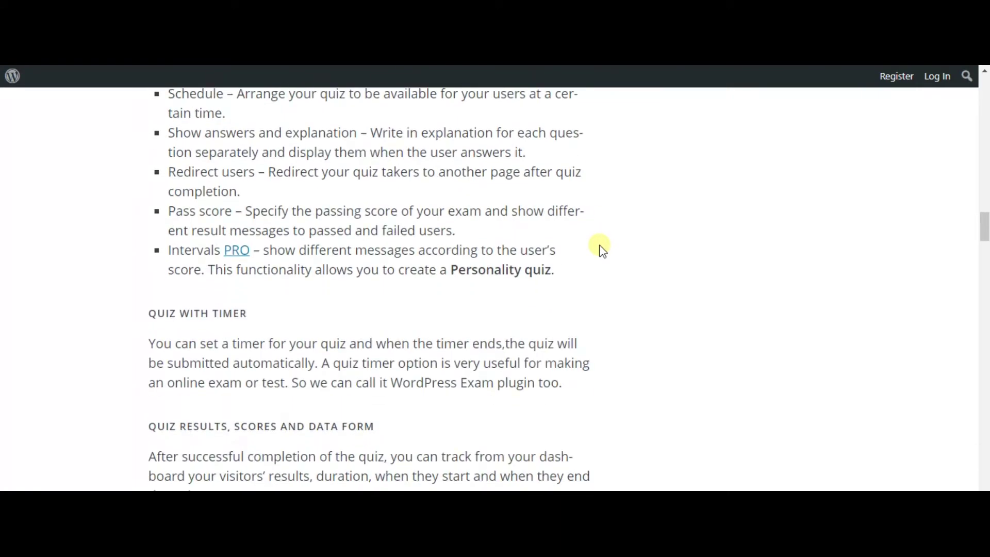
pyautogui.scroll(-9, 602, 250)
pyautogui.scroll(-8, 602, 250)
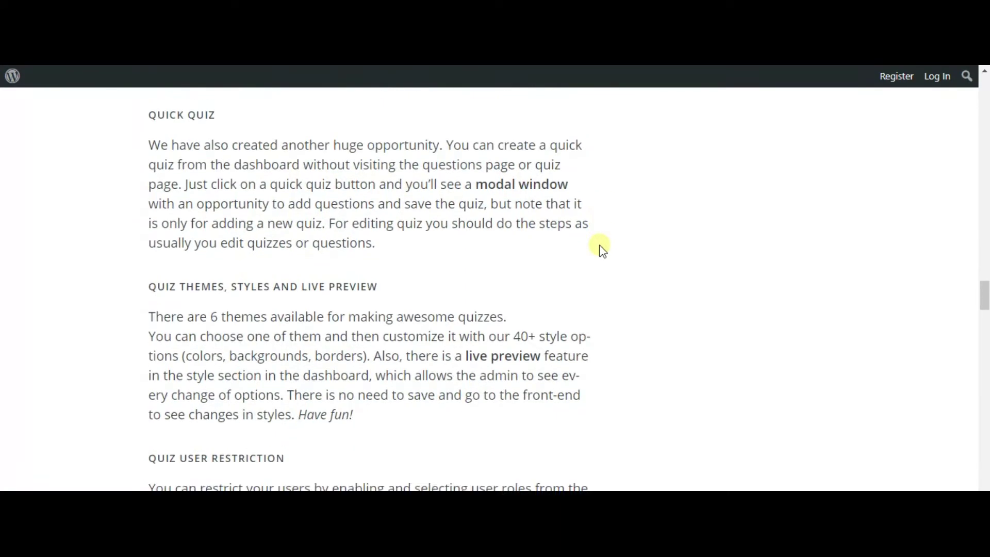
pyautogui.scroll(-4, 602, 250)
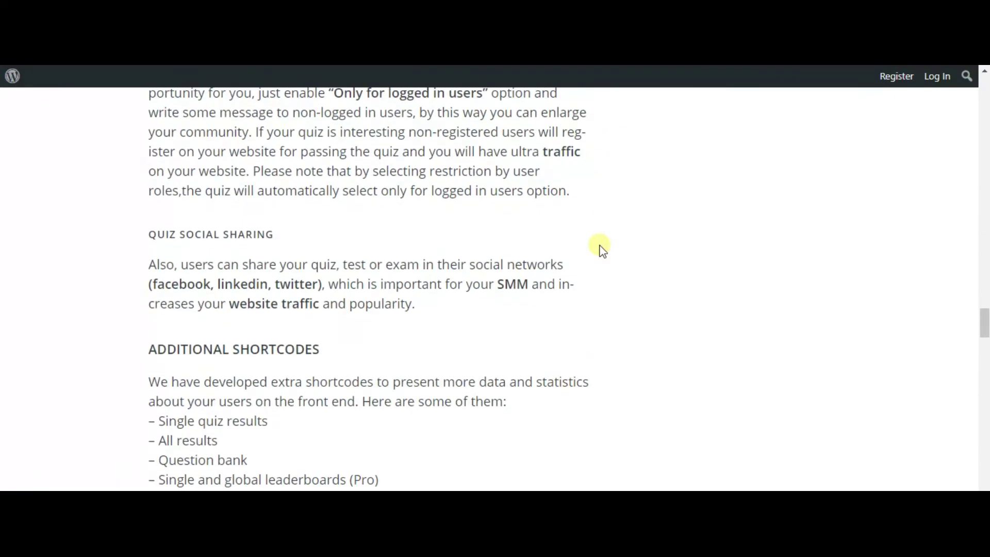
pyautogui.scroll(-4, 602, 250)
pyautogui.scroll(-4, 602, 250)
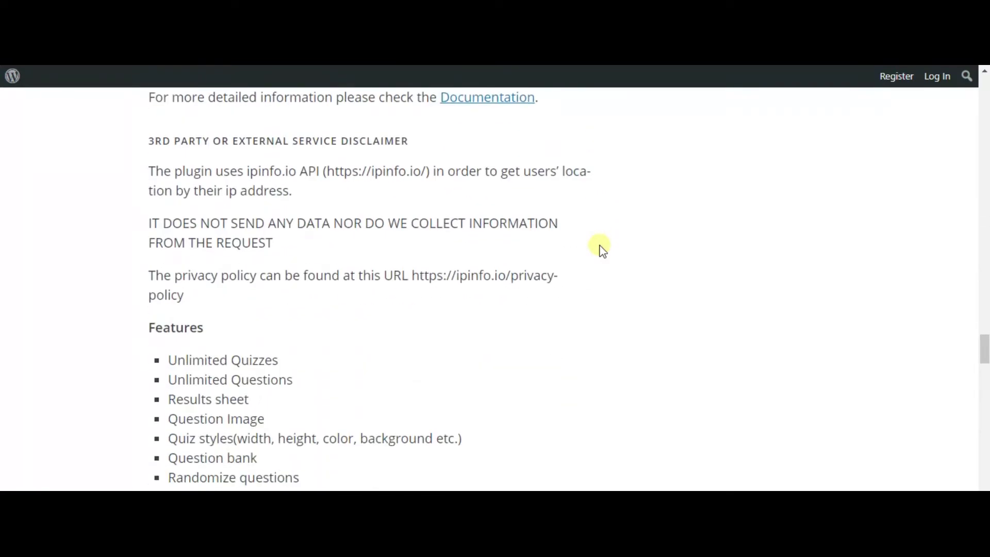
pyautogui.scroll(-4, 602, 250)
pyautogui.scroll(-4, 602, 250)
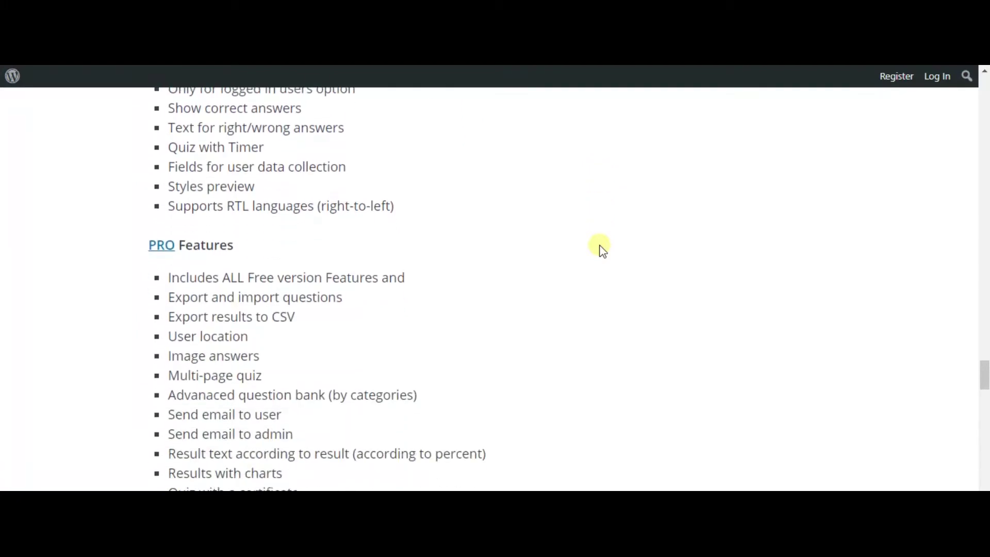
pyautogui.scroll(-6, 602, 250)
pyautogui.scroll(-5, 602, 250)
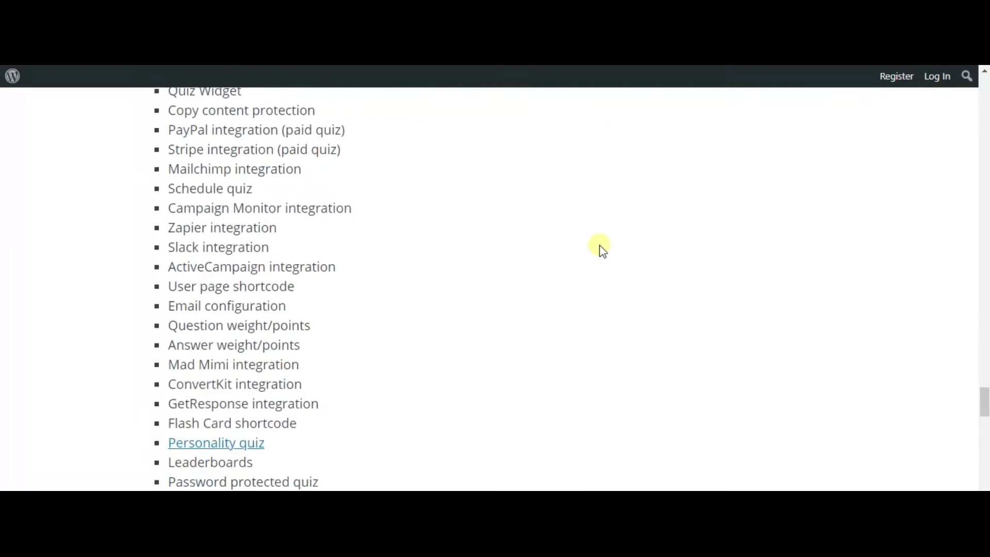
pyautogui.scroll(-5, 602, 250)
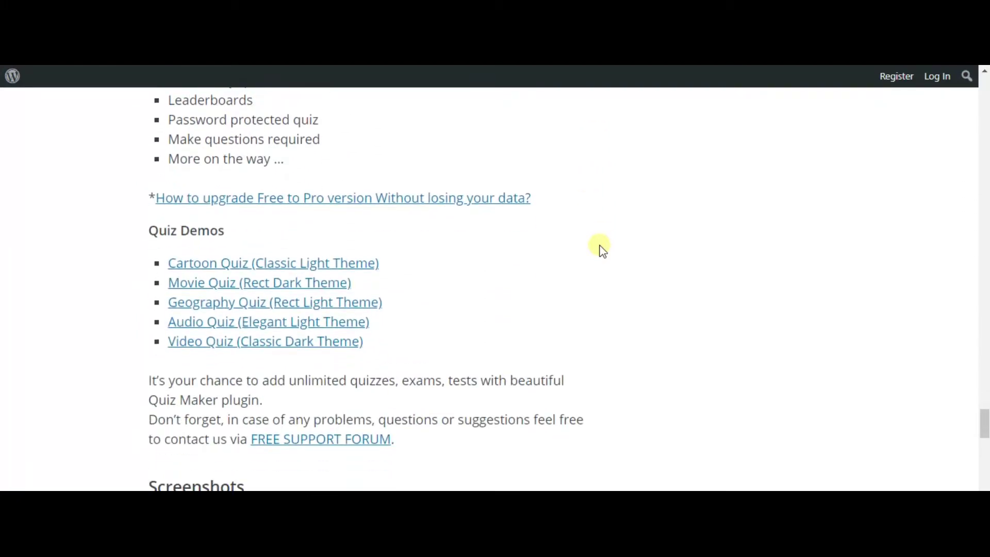
pyautogui.scroll(-3, 602, 251)
pyautogui.scroll(-4, 602, 250)
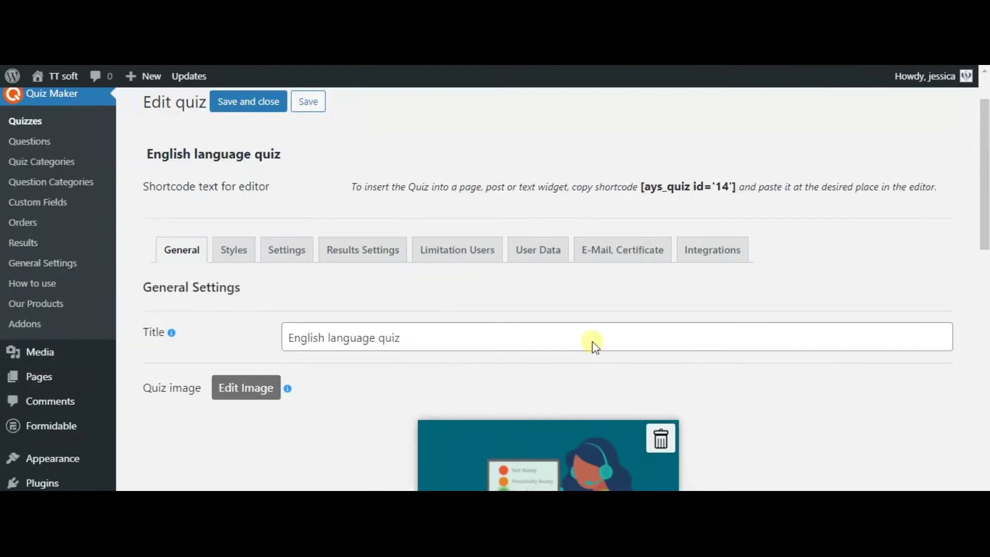
# - Open the question selection window for the English language quiz
pyautogui.scroll(-4, 593, 340)
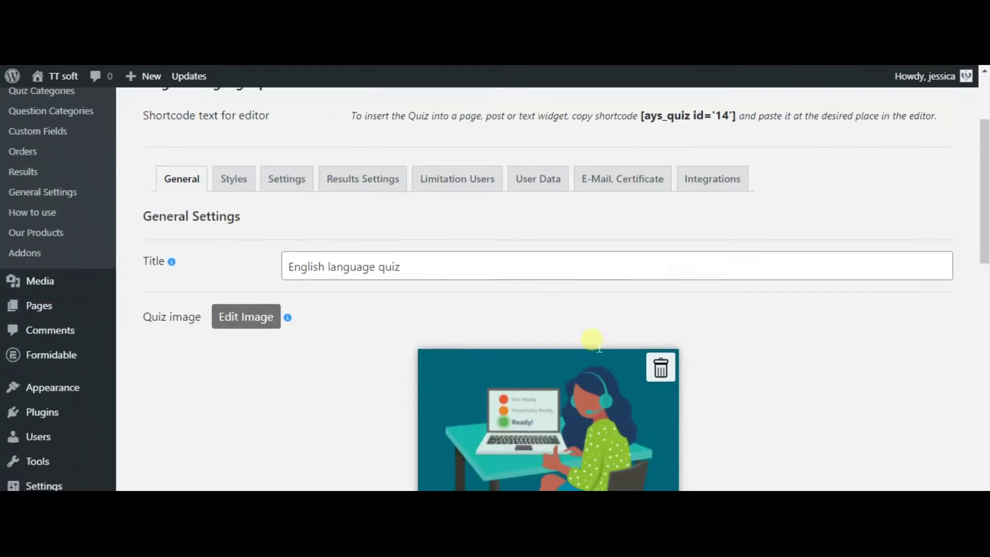
pyautogui.scroll(-4, 298, 274)
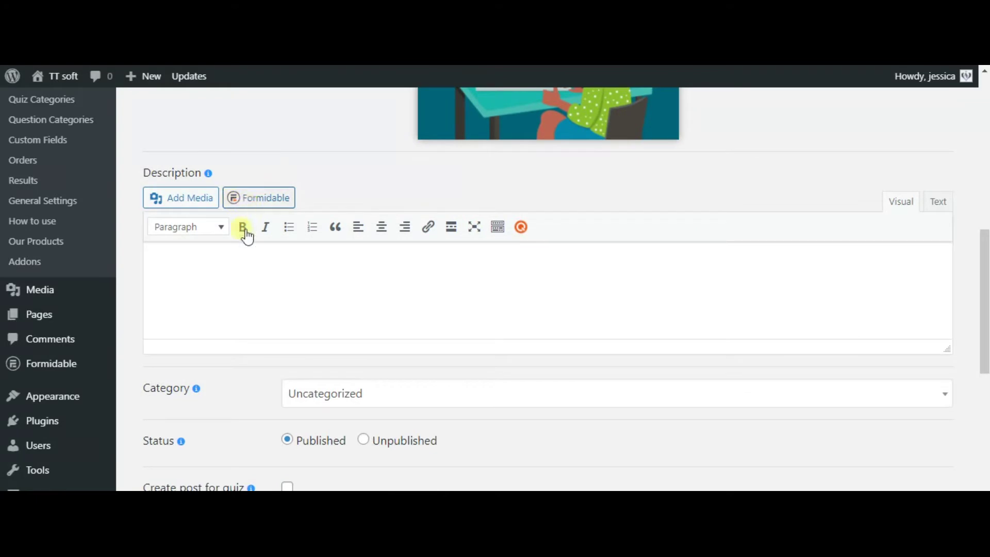
pyautogui.scroll(-4, 246, 276)
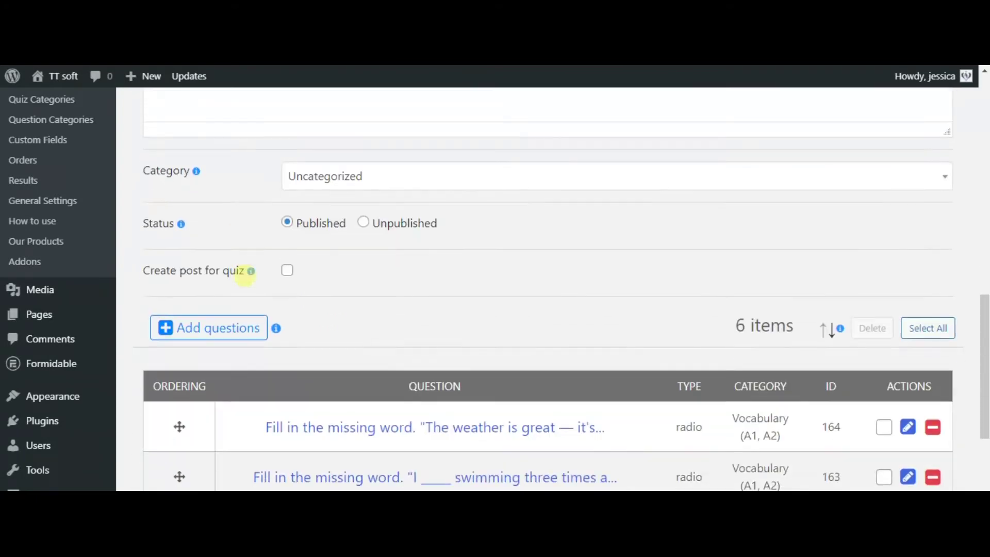
pyautogui.scroll(-5, 250, 285)
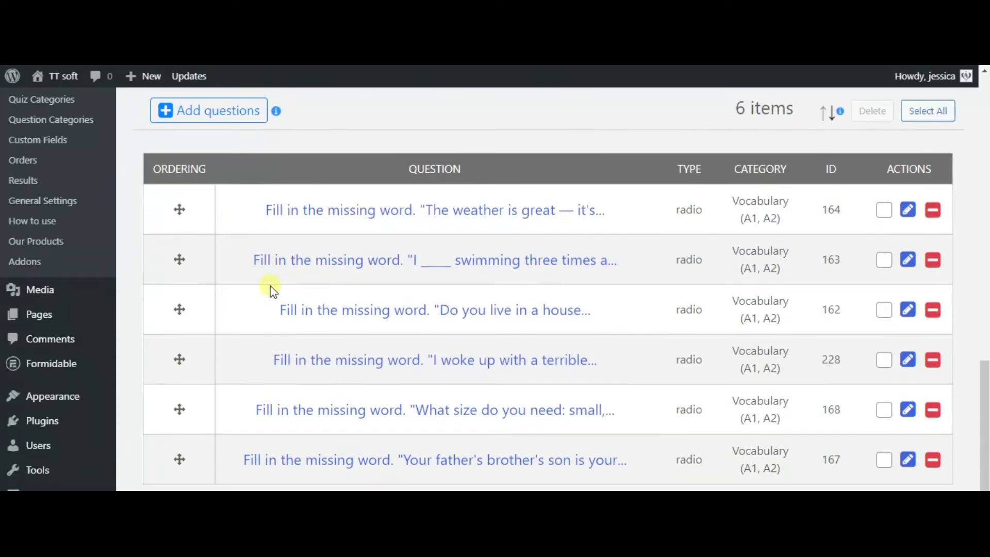
pyautogui.scroll(3, 258, 276)
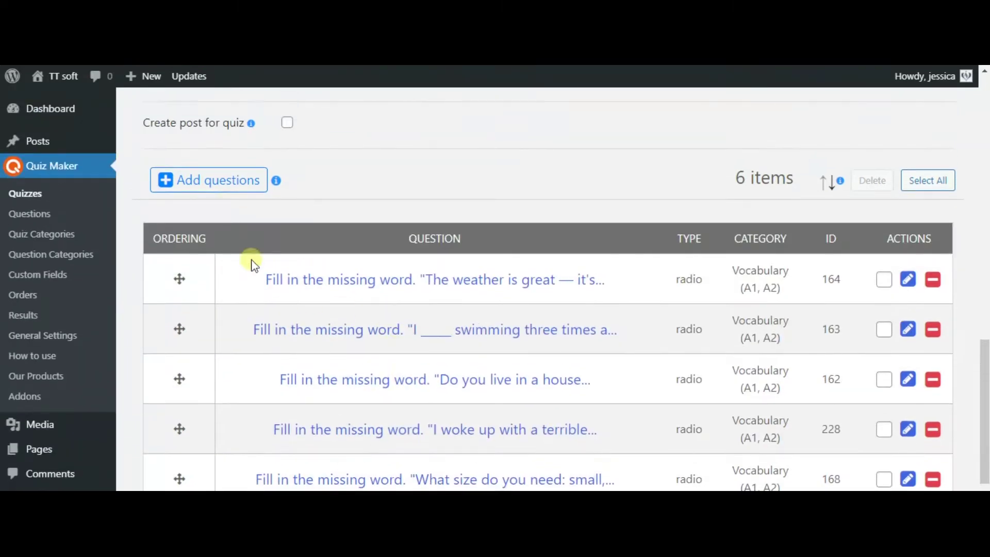
pyautogui.click(231, 184)
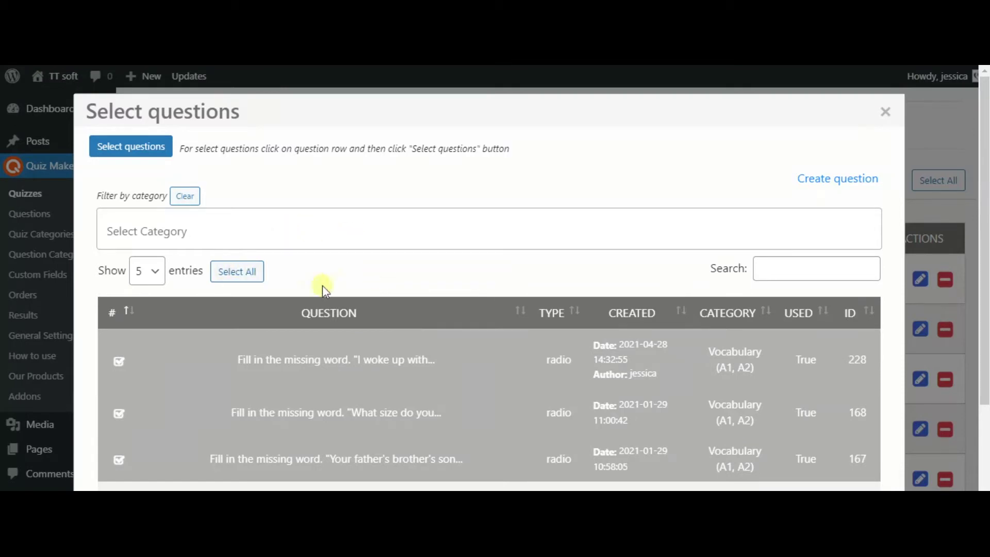
# - Create a new question with the text: Fill in the missing word. "Burj Khalifa is the ______ building in the world."
pyautogui.scroll(-1, 401, 358)
pyautogui.scroll(-3, 397, 355)
pyautogui.scroll(1, 464, 335)
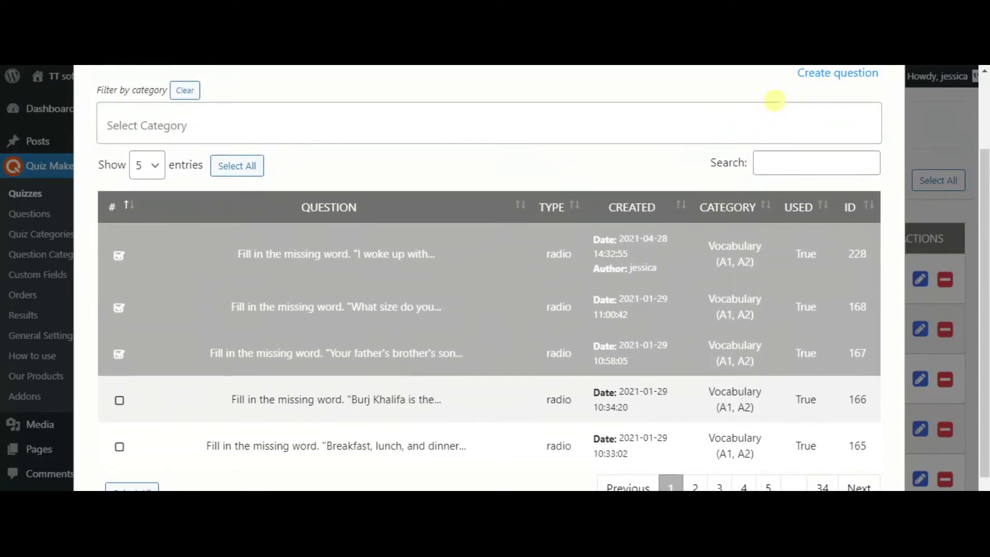
pyautogui.scroll(1, 784, 91)
pyautogui.click(825, 112)
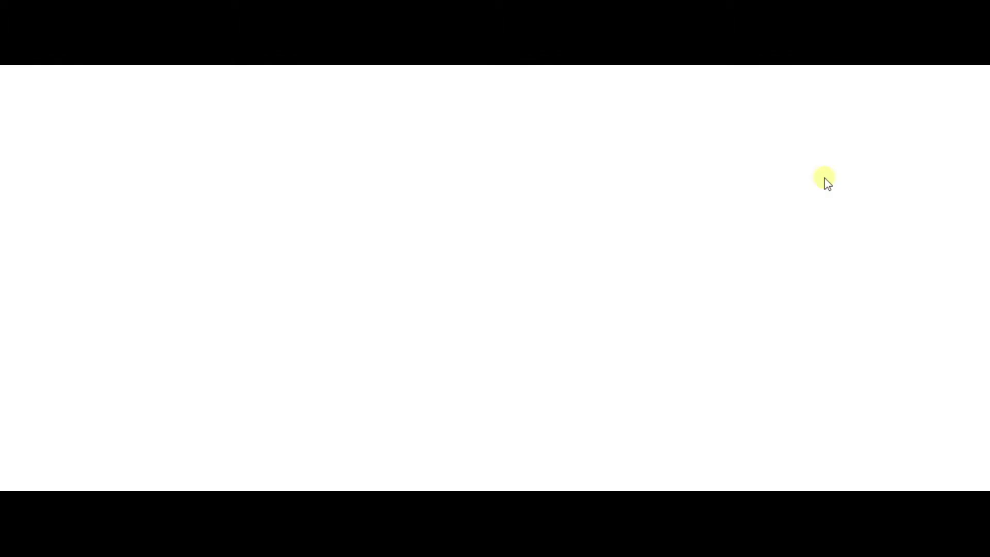
pyautogui.click(204, 214)
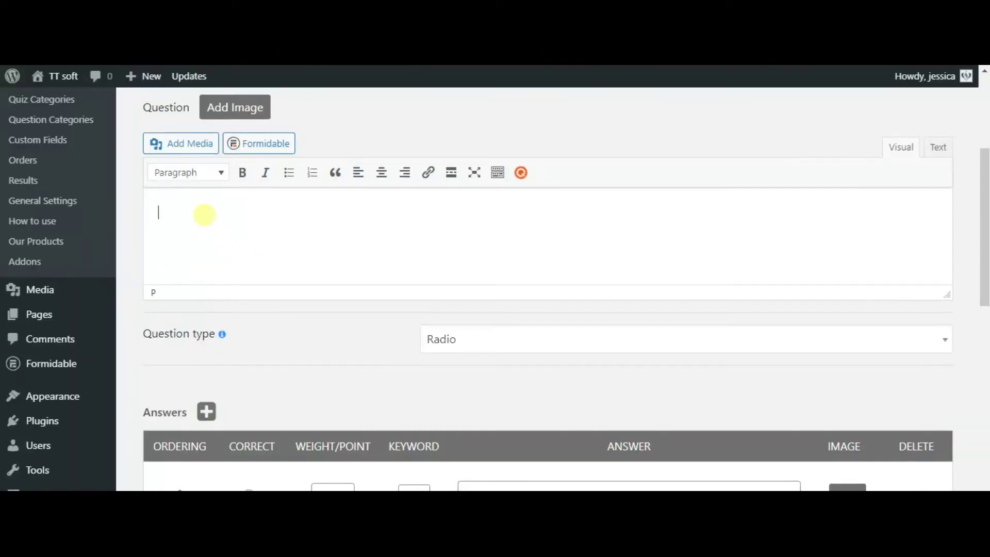
pyautogui.scroll(2, 244, 296)
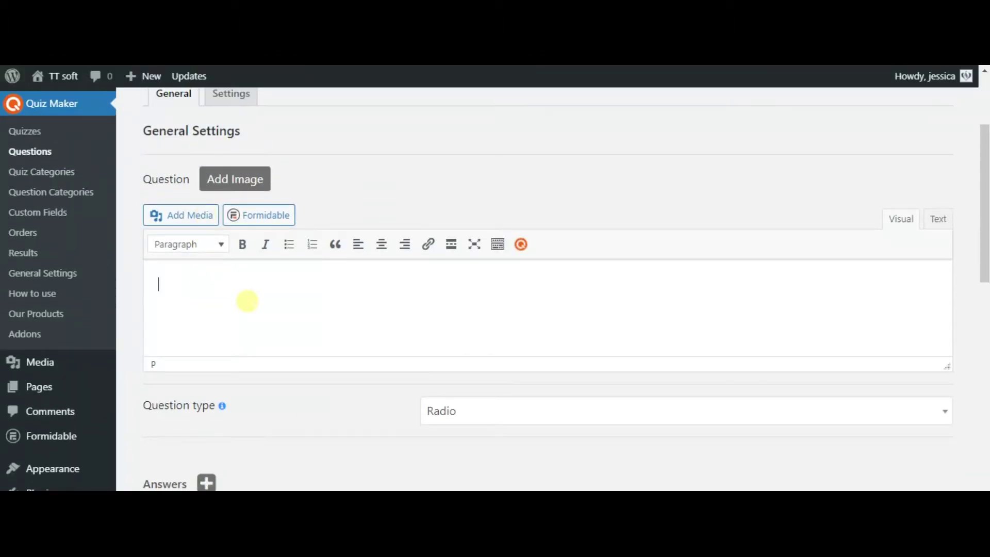
pyautogui.write('Fill in the missing word. "Burj Khalifa is the ______ building in the world."')
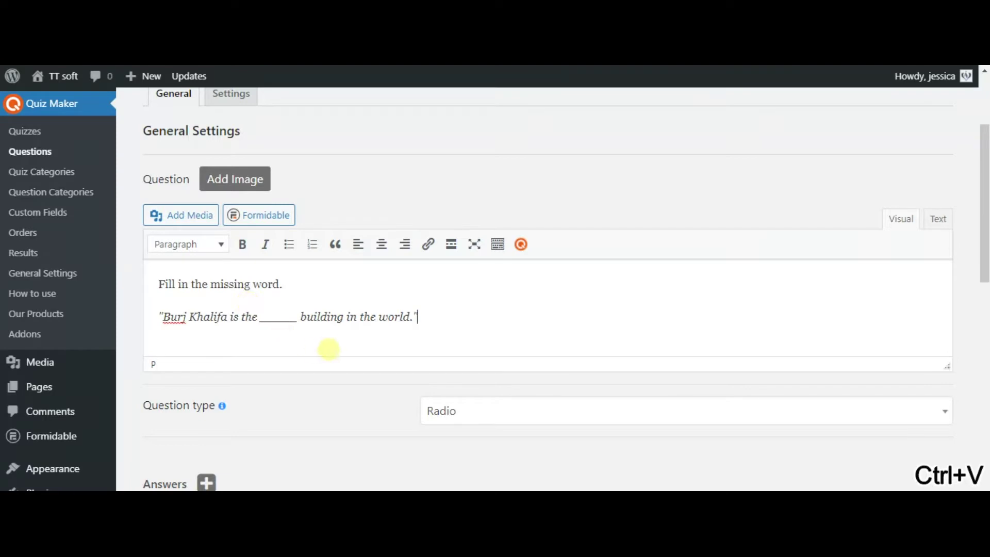
# - Add the Costumer-Service.png image from the media library to the question
pyautogui.click(238, 179)
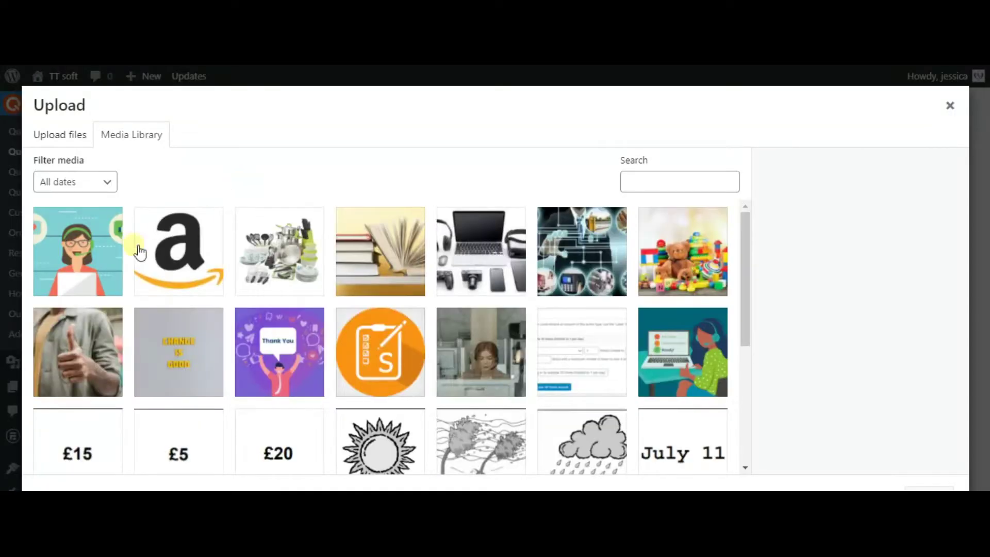
pyautogui.click(94, 257)
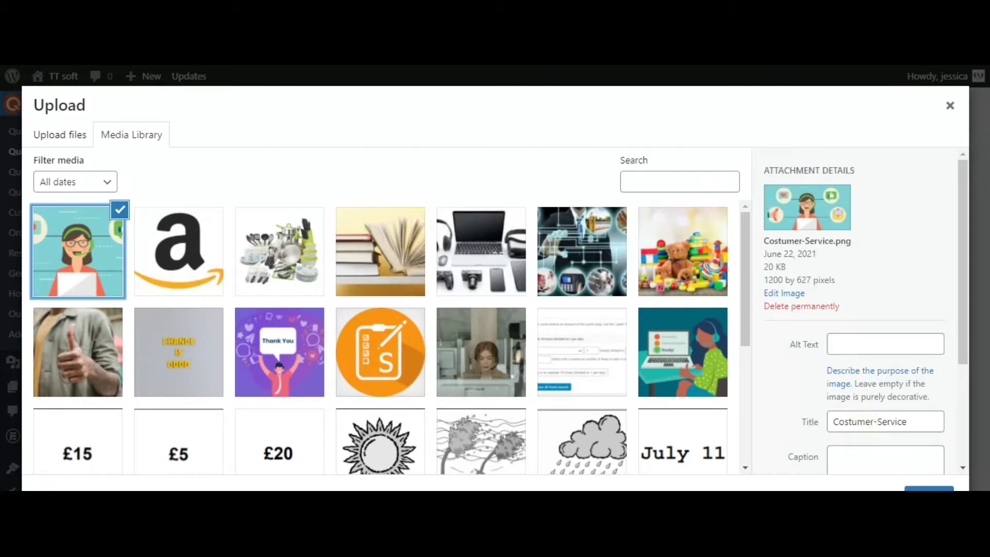
pyautogui.click(917, 488)
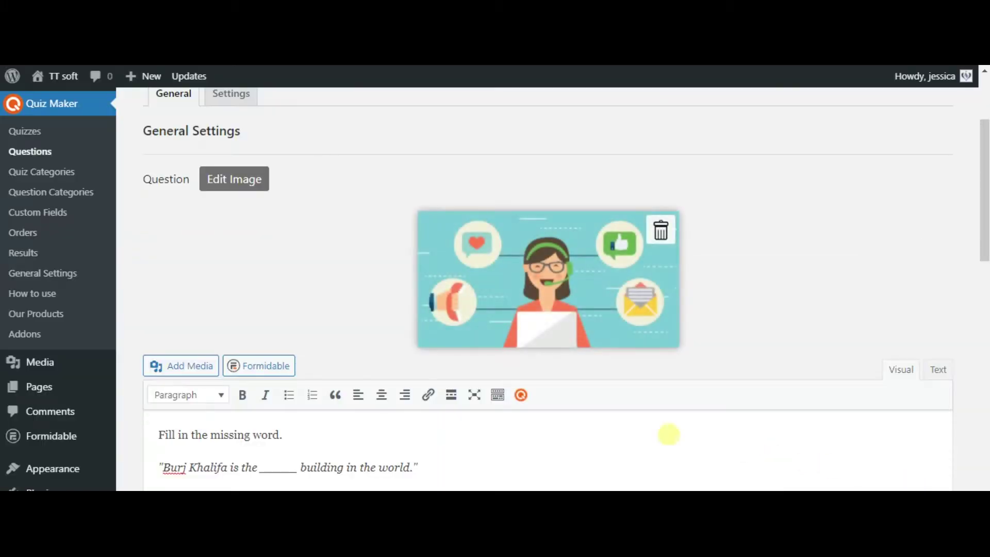
# - Look through the available question types and choose Radio for the question
pyautogui.scroll(-3, 504, 371)
pyautogui.scroll(-2, 508, 376)
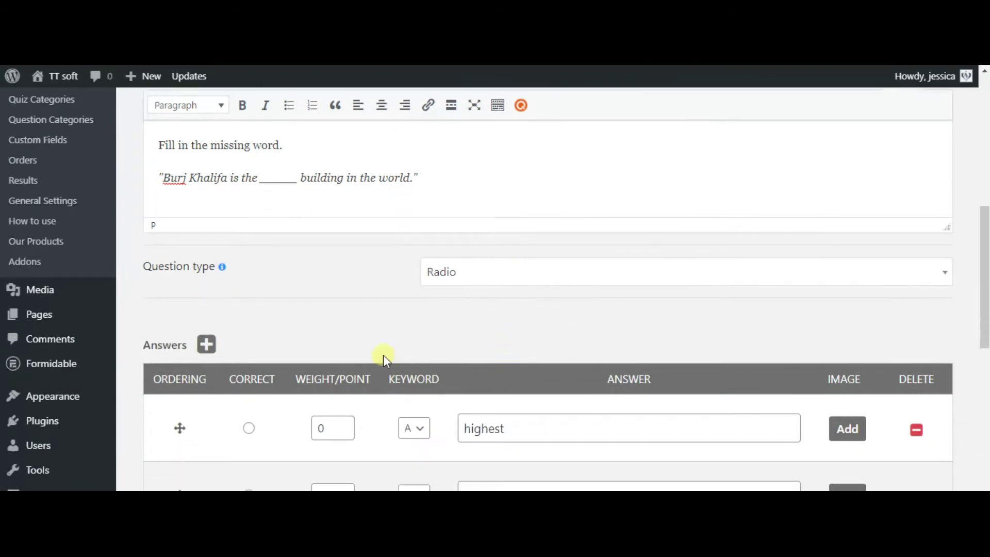
pyautogui.scroll(-2, 387, 336)
pyautogui.click(492, 212)
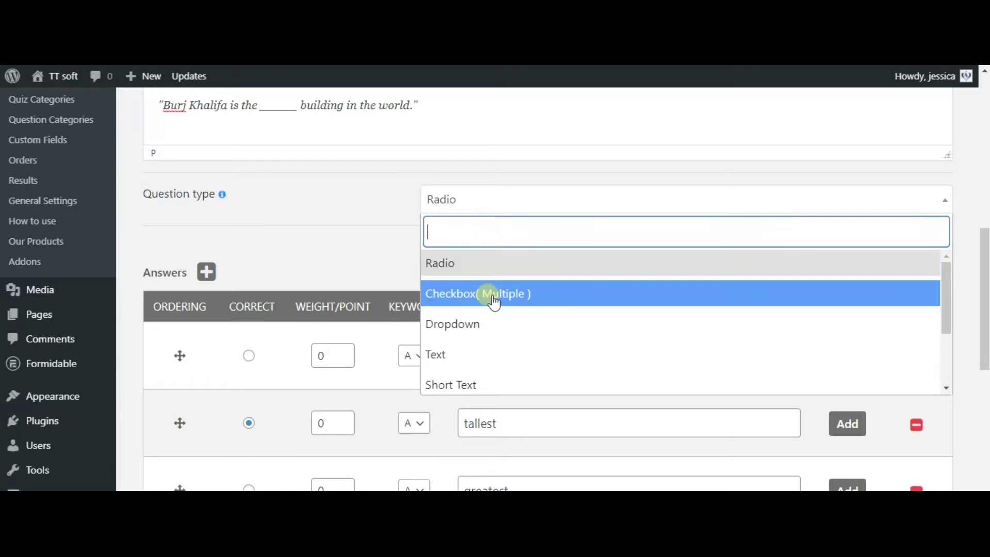
pyautogui.scroll(-2, 502, 356)
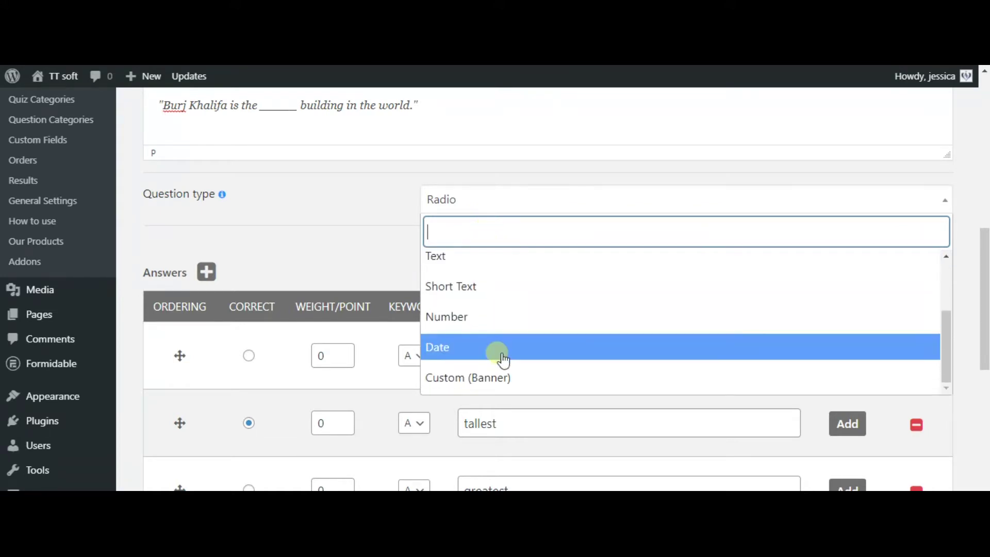
pyautogui.scroll(-2, 495, 340)
pyautogui.scroll(3, 492, 309)
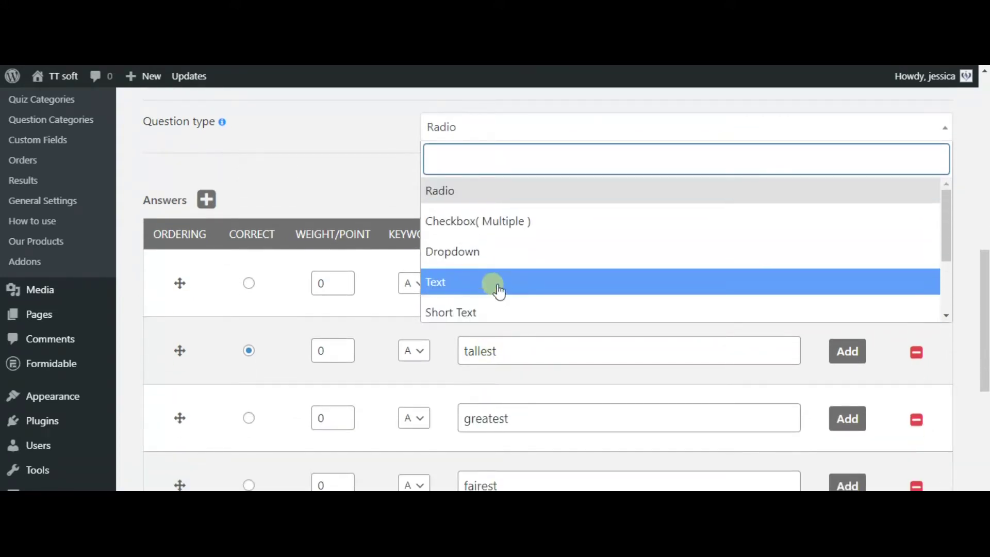
pyautogui.click(470, 200)
# - Open the question's advanced settings and examine the background image, hint, explanation and wrong-answer message options
pyautogui.scroll(-3, 486, 404)
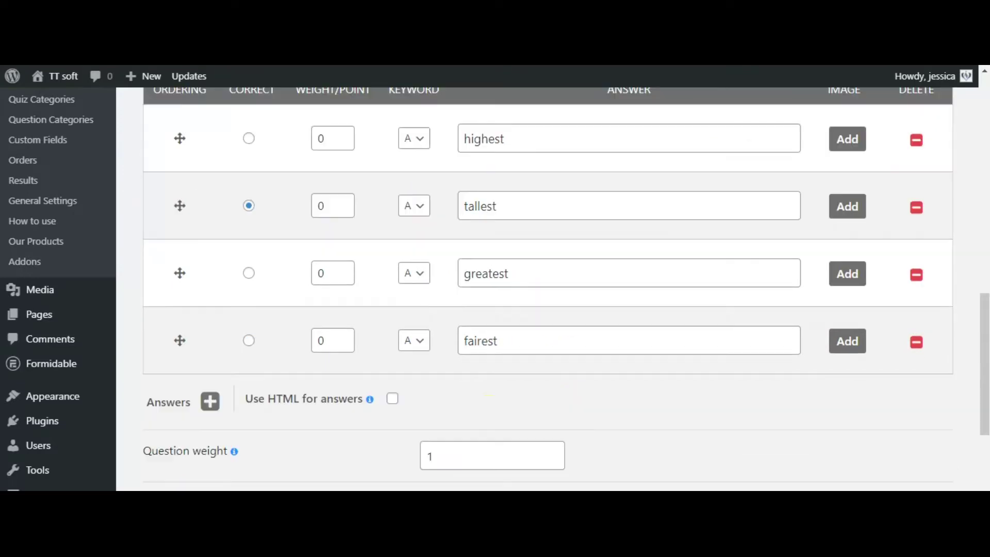
pyautogui.scroll(2, 487, 392)
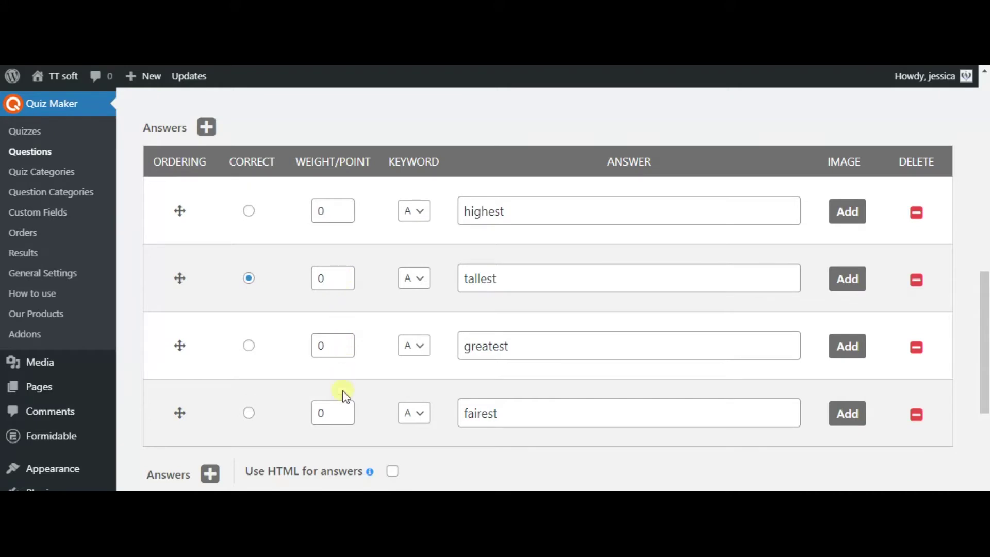
pyautogui.scroll(-4, 444, 329)
pyautogui.scroll(-3, 459, 331)
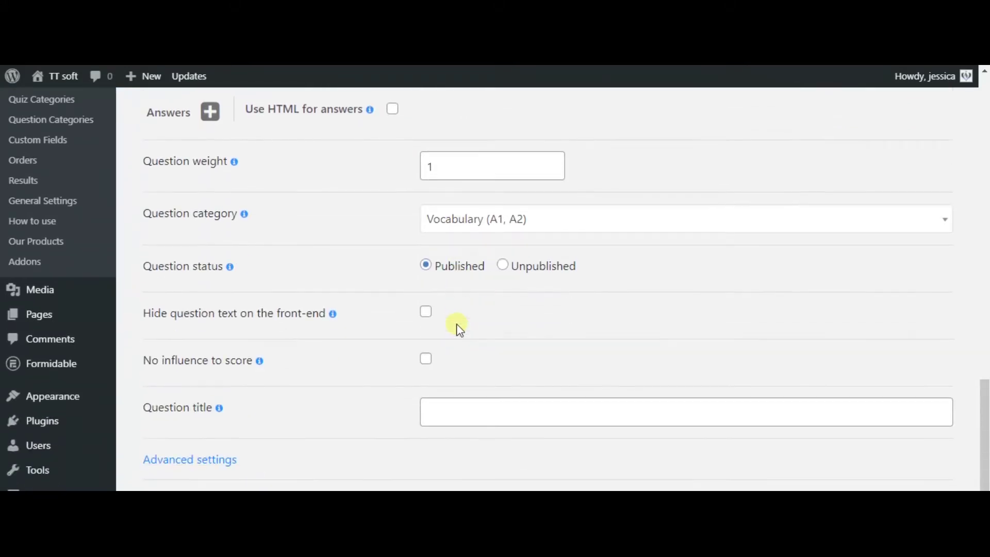
pyautogui.scroll(-1, 361, 384)
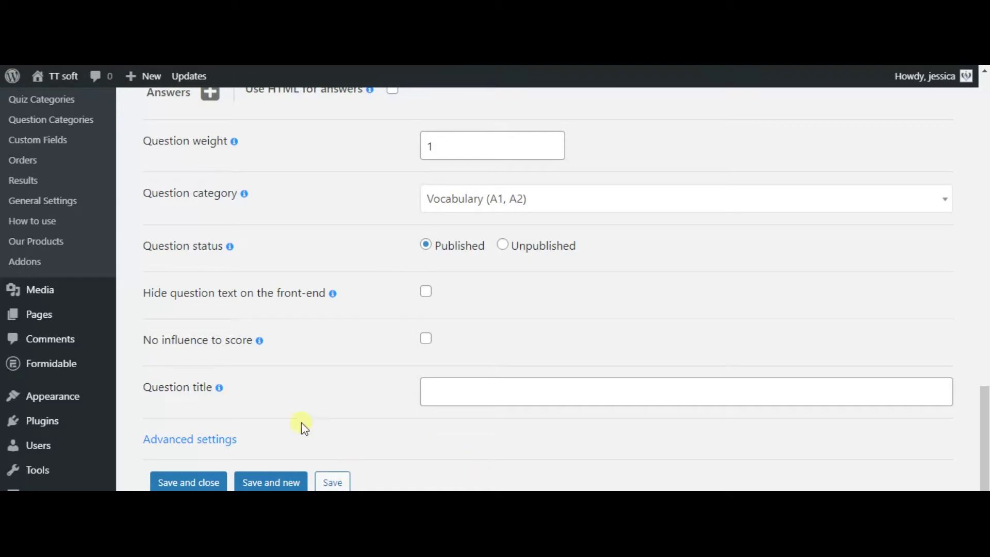
pyautogui.click(213, 446)
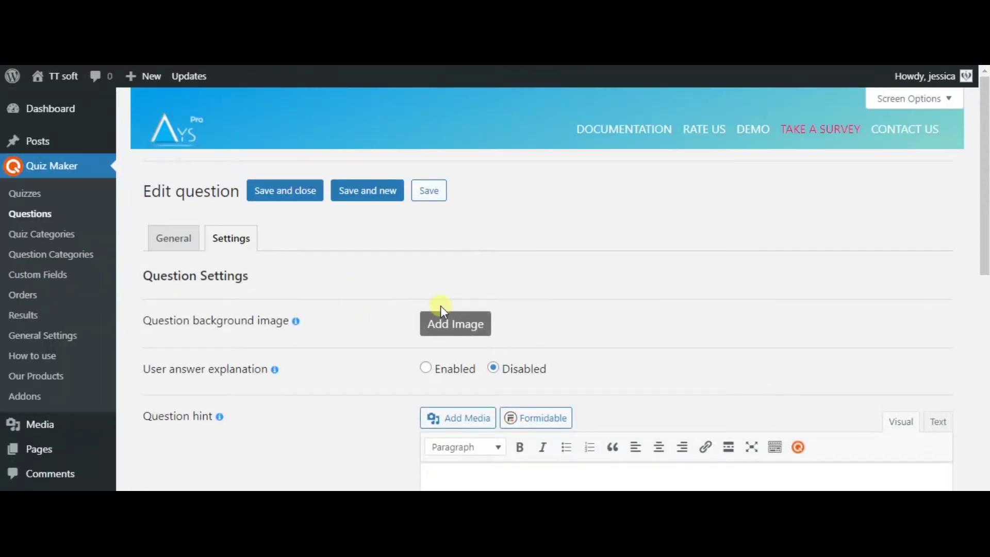
pyautogui.scroll(-4, 343, 333)
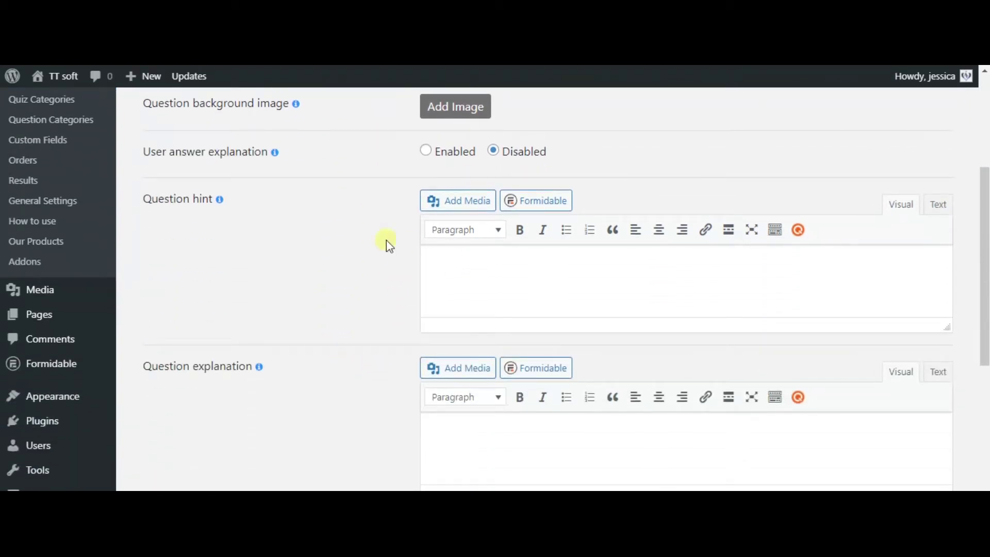
pyautogui.scroll(-3, 283, 305)
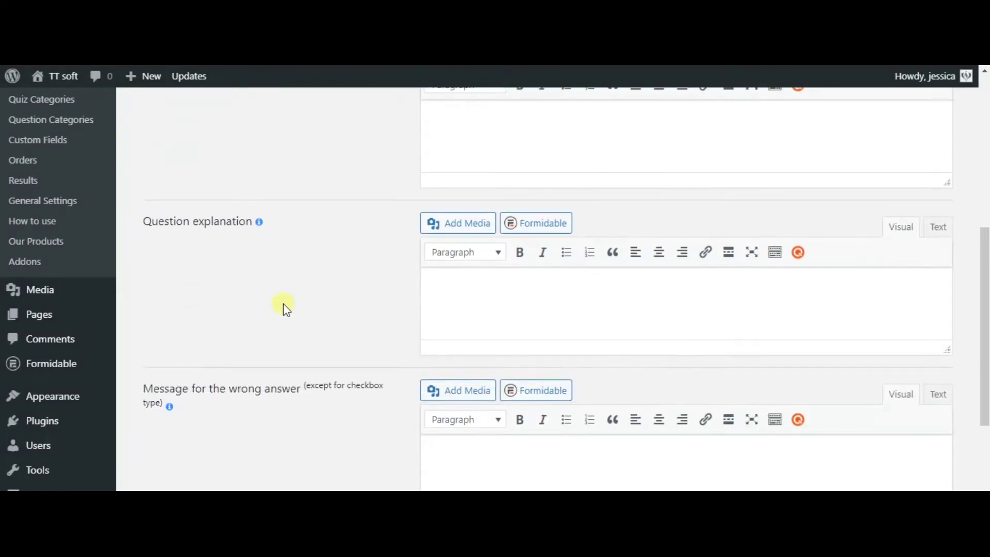
# - Examine the question's message options for wrong and right answers
pyautogui.scroll(-3, 262, 252)
pyautogui.scroll(-2, 271, 275)
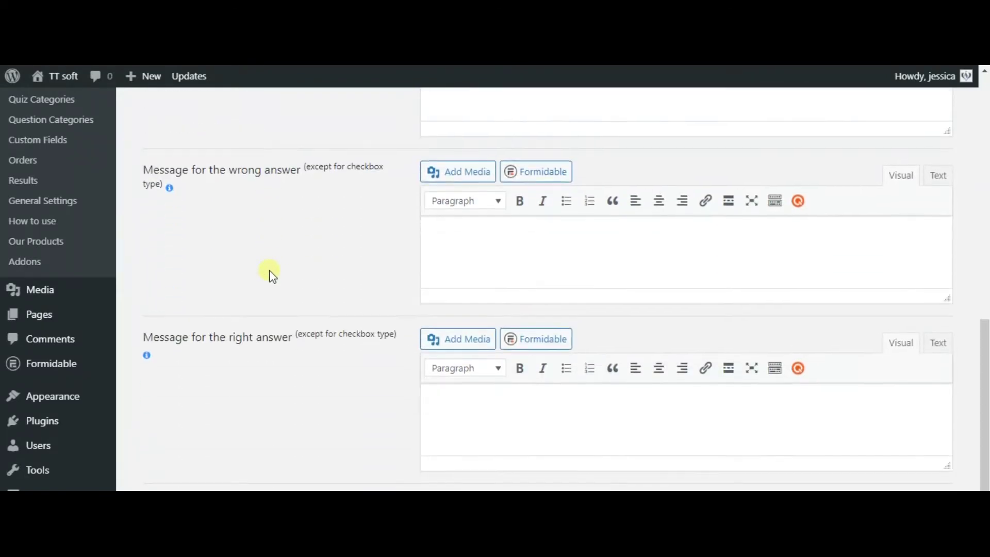
# - Add the selected fill-in-the-missing-word questions, including "Burj Khalifa is the...", to the quiz and review its question list
pyautogui.click(342, 476)
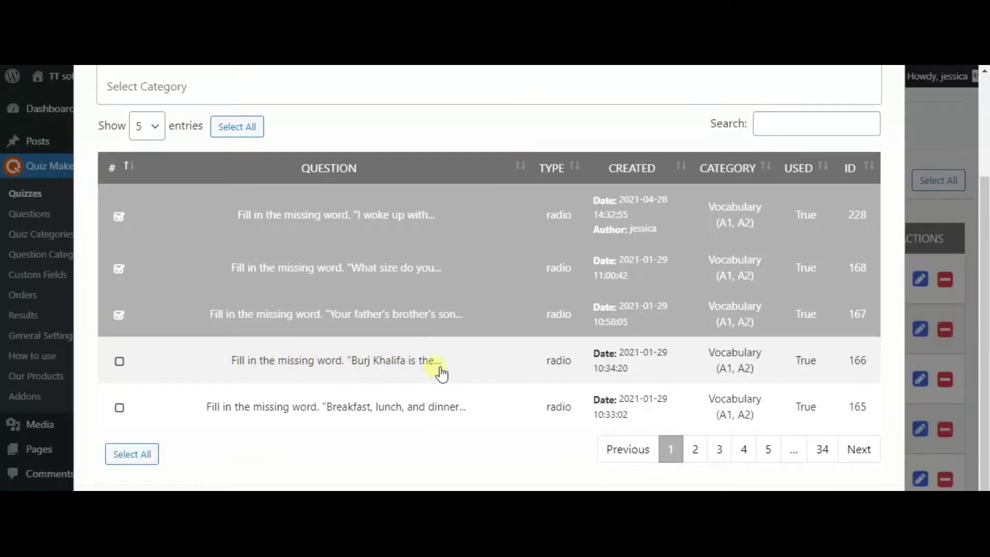
pyautogui.click(132, 364)
pyautogui.scroll(-1, 268, 354)
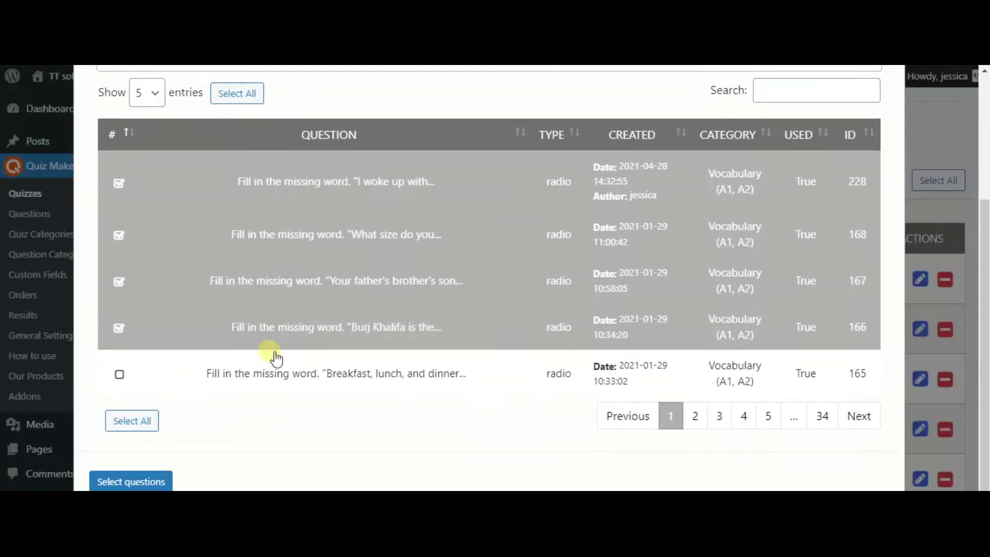
pyautogui.click(157, 481)
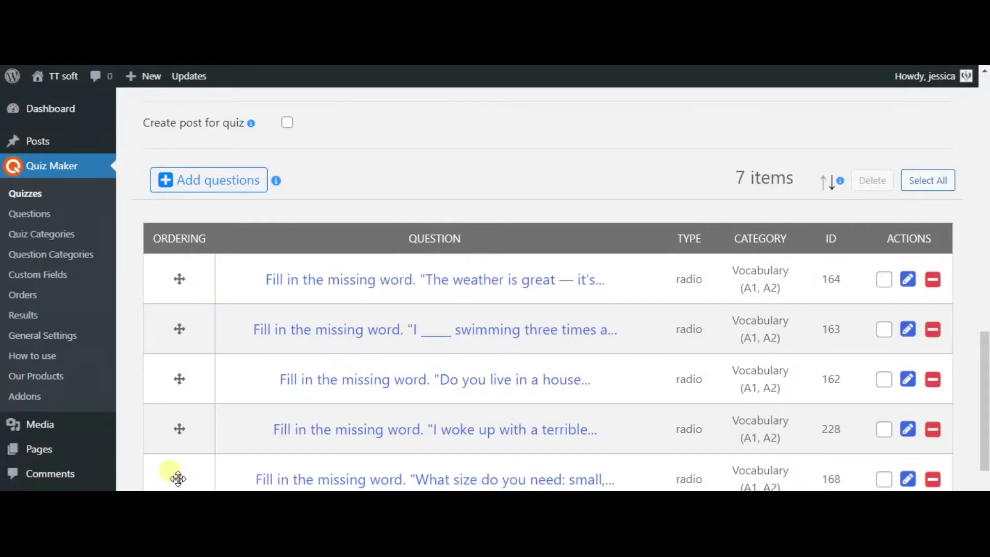
pyautogui.scroll(-4, 387, 317)
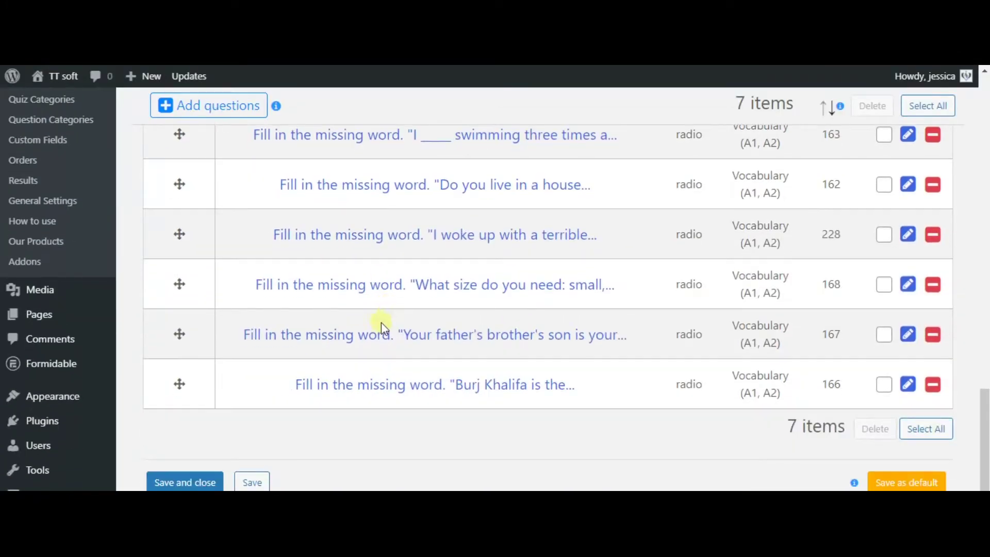
pyautogui.scroll(4, 381, 322)
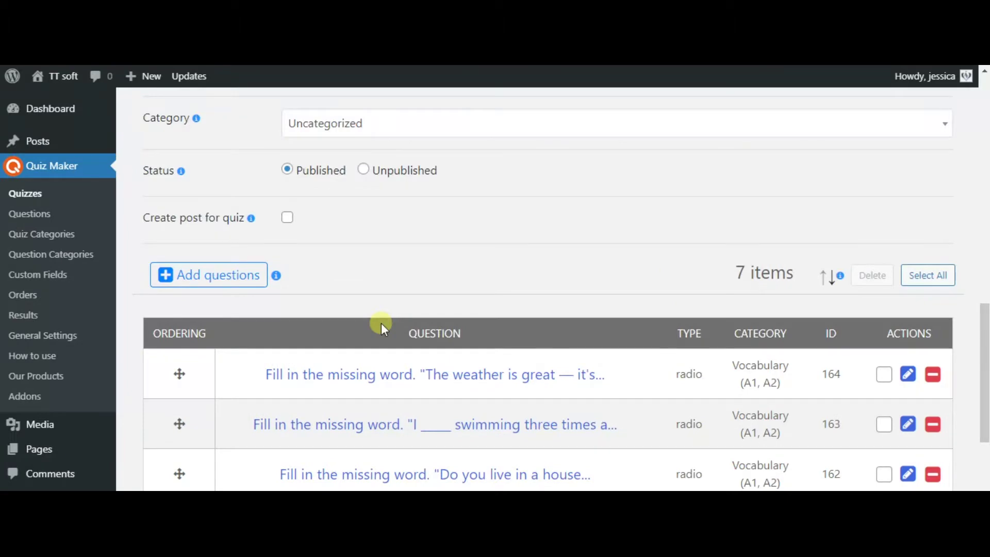
# - Open the English language quiz's style settings and examine the themes and animation effect choices
pyautogui.scroll(10, 382, 326)
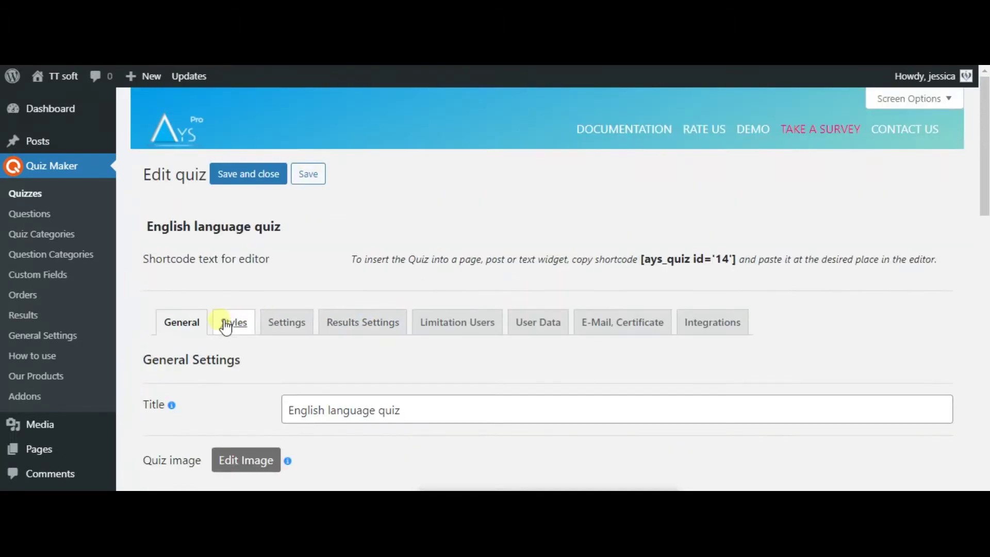
pyautogui.click(231, 323)
pyautogui.scroll(-12, 334, 342)
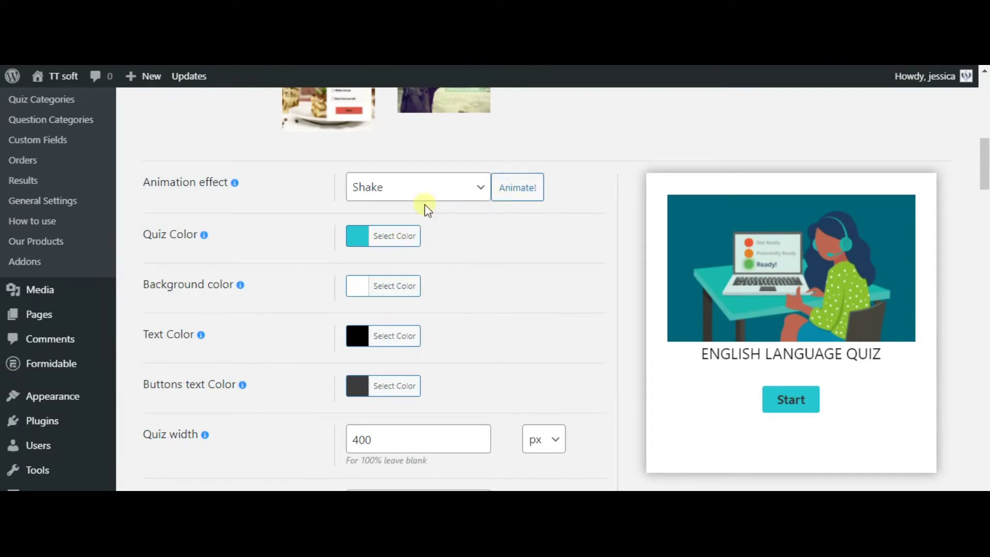
pyautogui.click(452, 197)
pyautogui.click(469, 188)
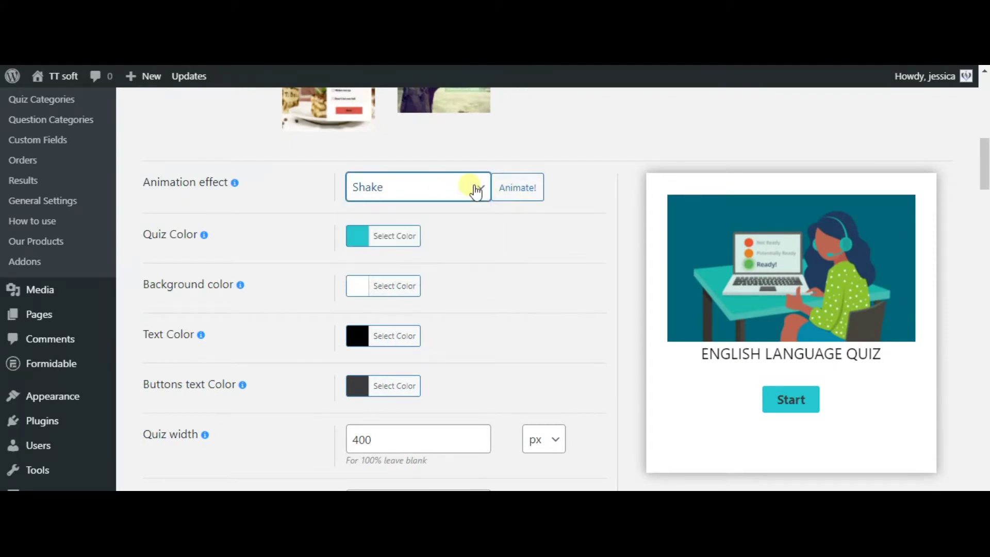
# - Examine the quiz style options for colors, width, border, box shadow, background image, buttons position and progress bars
pyautogui.scroll(-8, 411, 285)
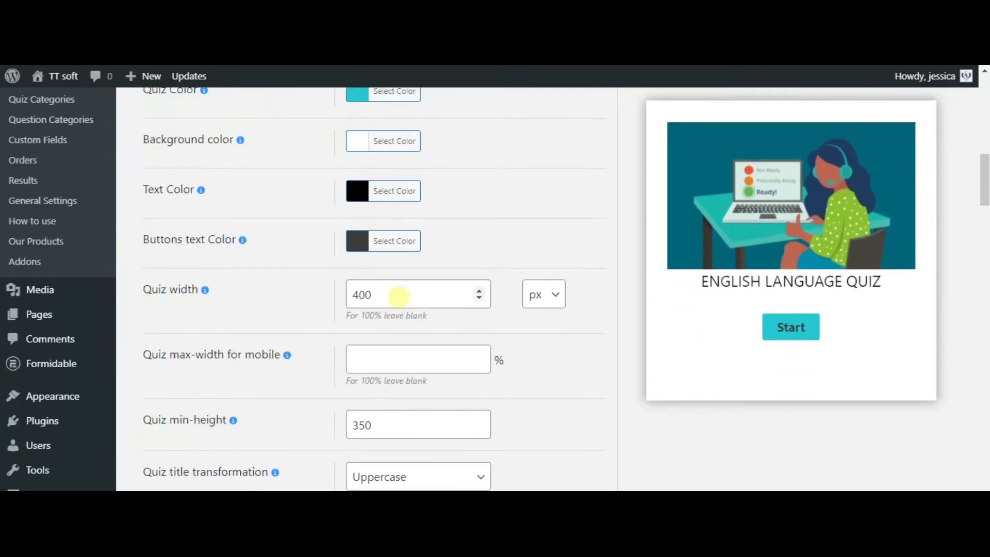
pyautogui.scroll(-6, 399, 291)
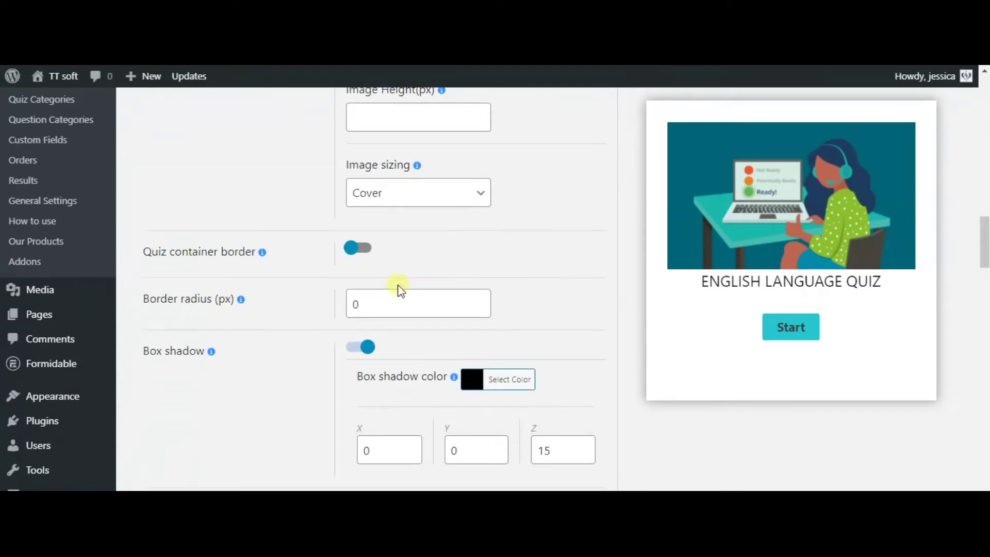
pyautogui.scroll(-5, 401, 290)
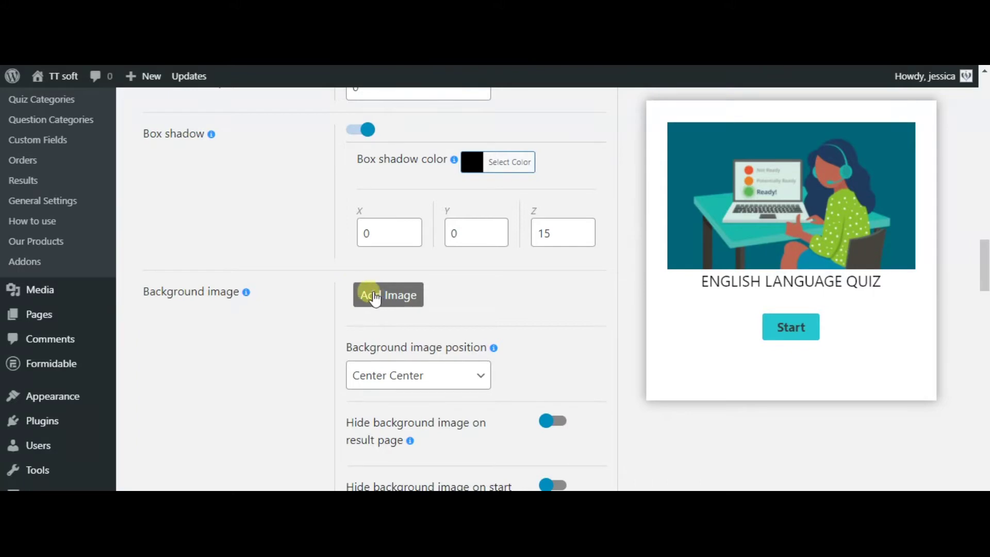
pyautogui.scroll(-7, 296, 324)
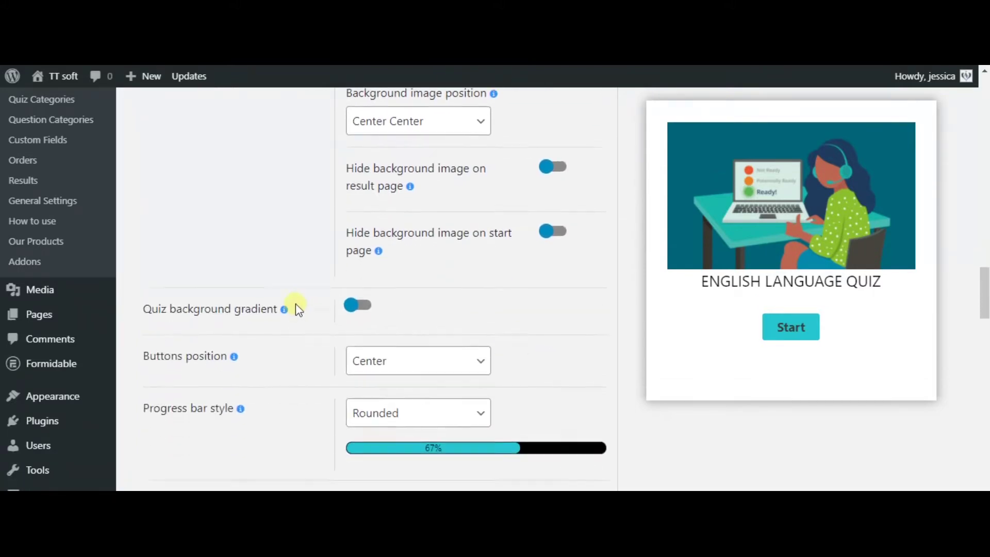
pyautogui.scroll(-5, 296, 302)
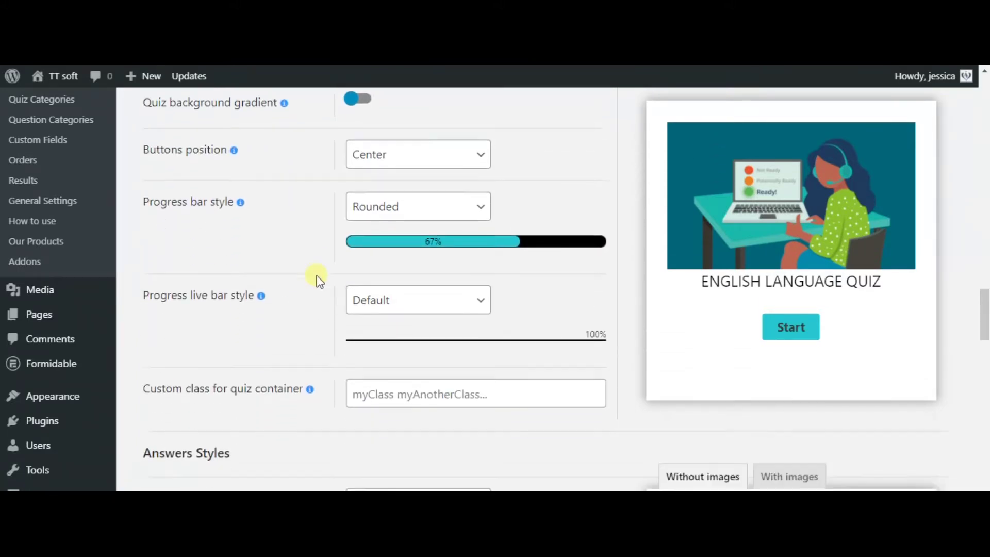
pyautogui.scroll(4, 317, 277)
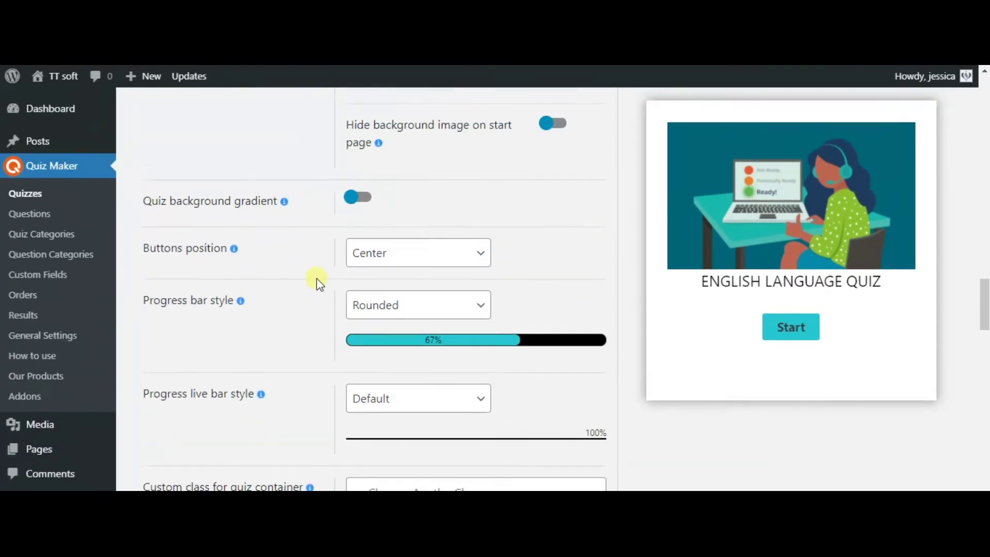
pyautogui.scroll(-4, 456, 342)
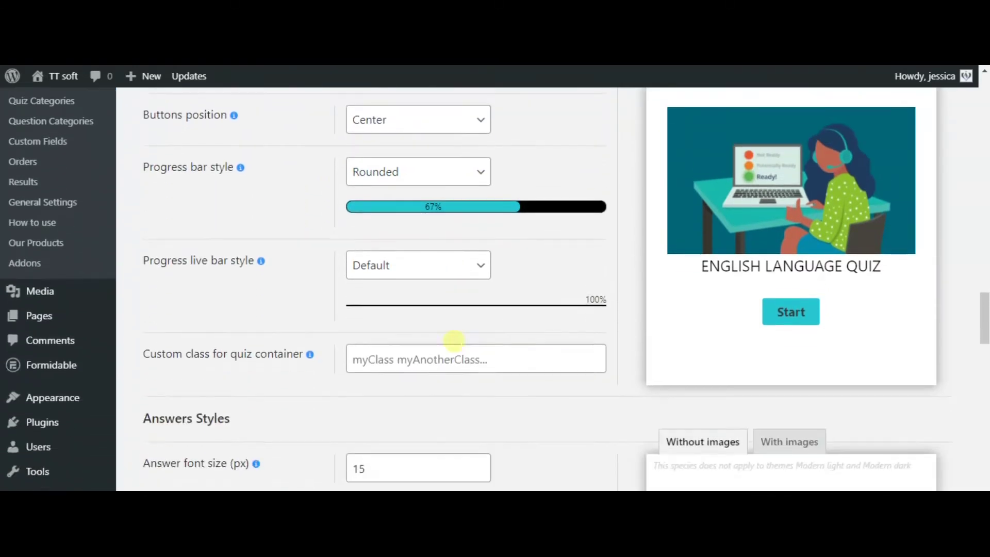
# - Review the quiz's answer styles and choose the smiley faces as right/wrong answer icons
pyautogui.scroll(-3, 444, 339)
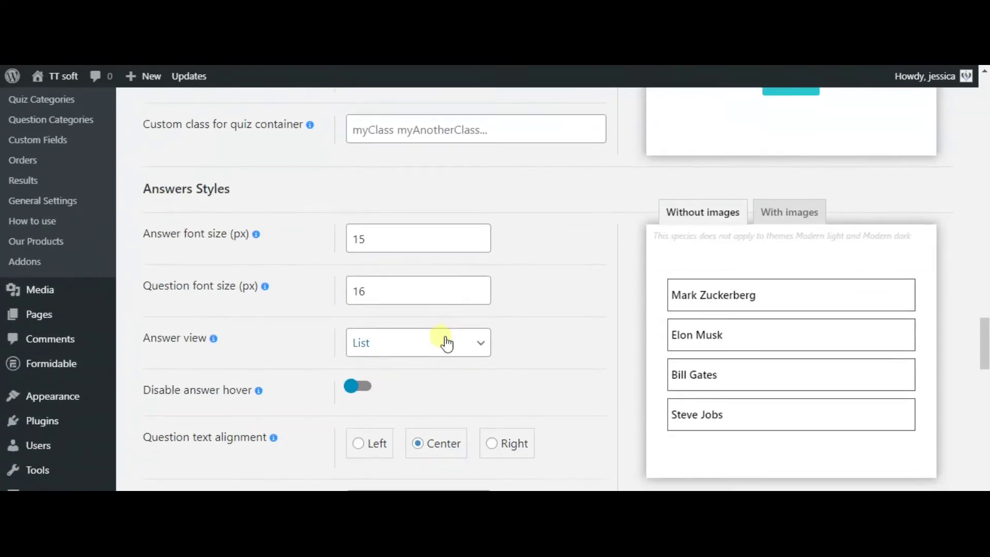
pyautogui.scroll(-4, 444, 339)
pyautogui.scroll(-4, 444, 341)
pyautogui.scroll(-4, 444, 343)
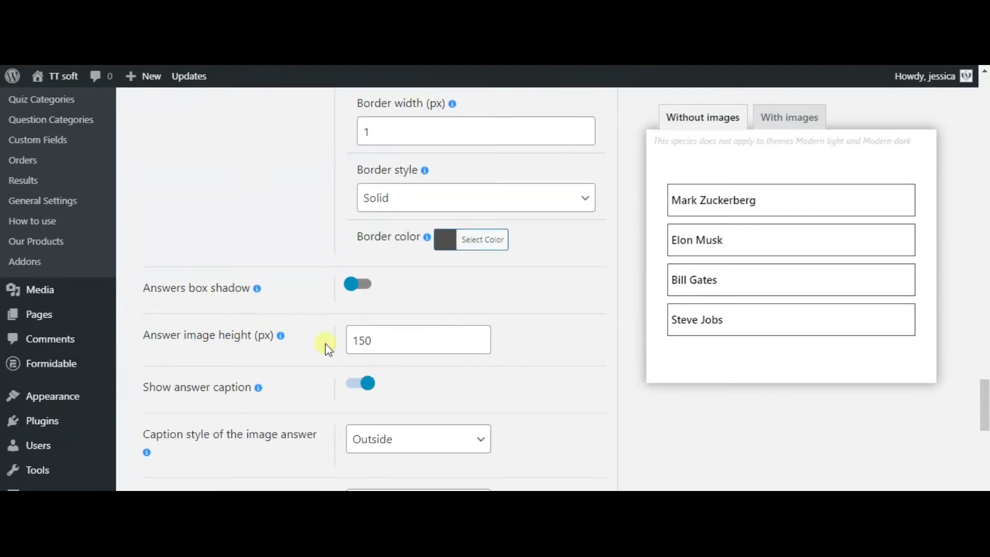
pyautogui.scroll(-3, 327, 349)
pyautogui.scroll(-2, 294, 371)
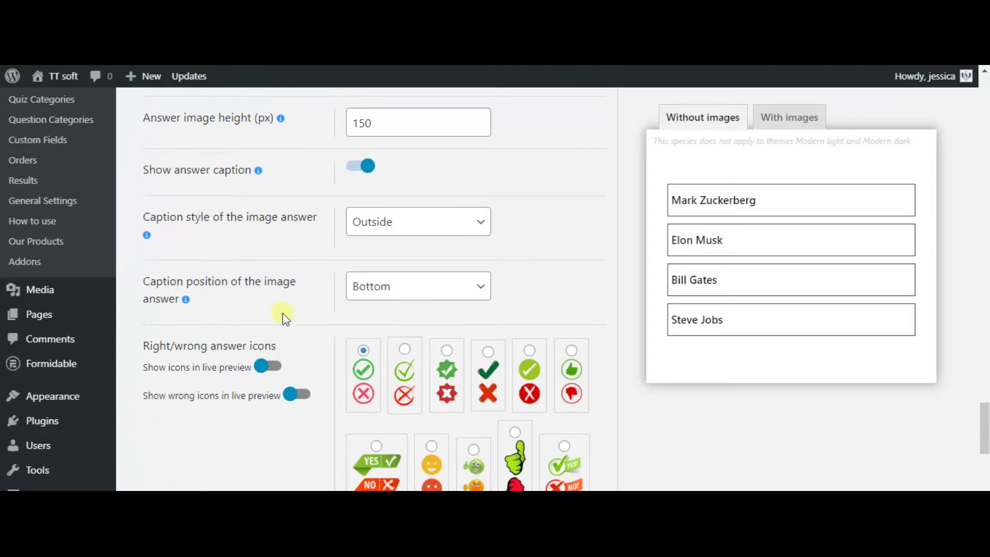
pyautogui.scroll(-4, 270, 341)
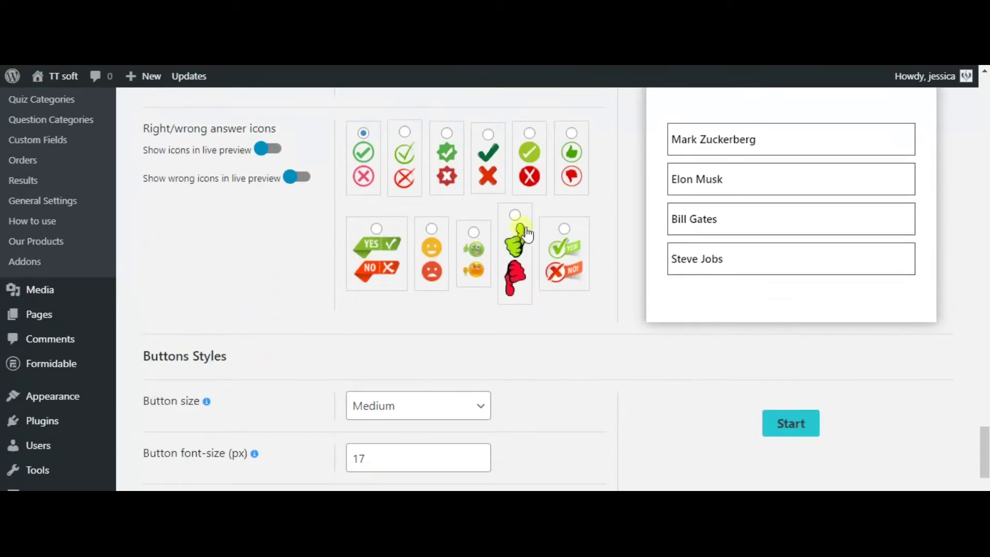
pyautogui.click(437, 259)
# - Examine the quiz's button size, font size, width, padding and border-radius styles and the custom CSS option
pyautogui.scroll(-4, 326, 315)
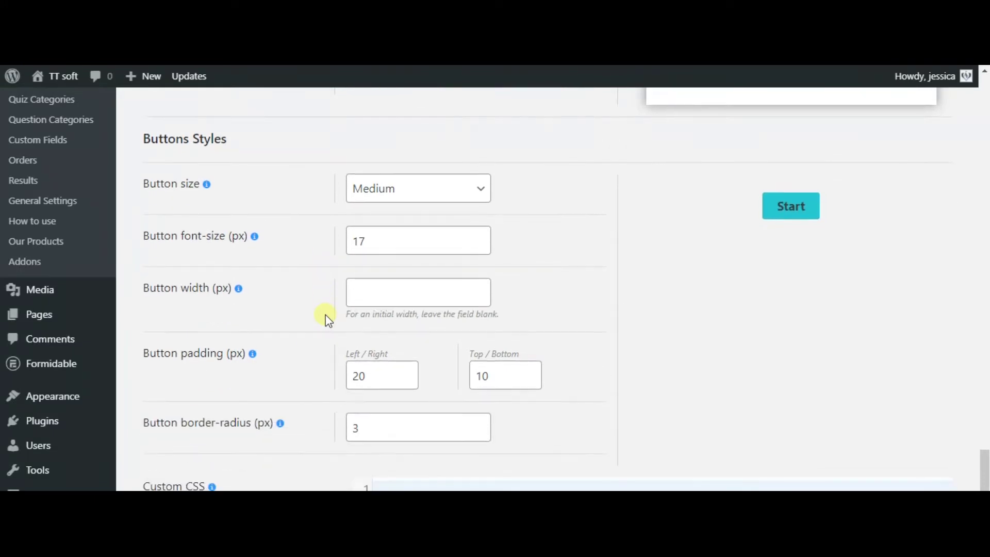
pyautogui.scroll(-3, 326, 315)
pyautogui.scroll(-2, 326, 315)
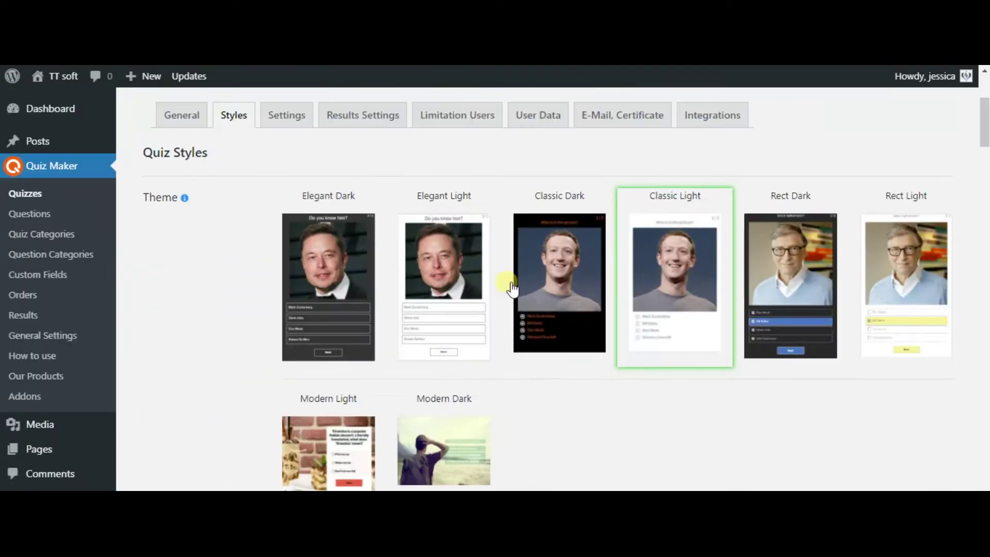
# - Enable randomized answers in the quiz settings
pyautogui.click(299, 123)
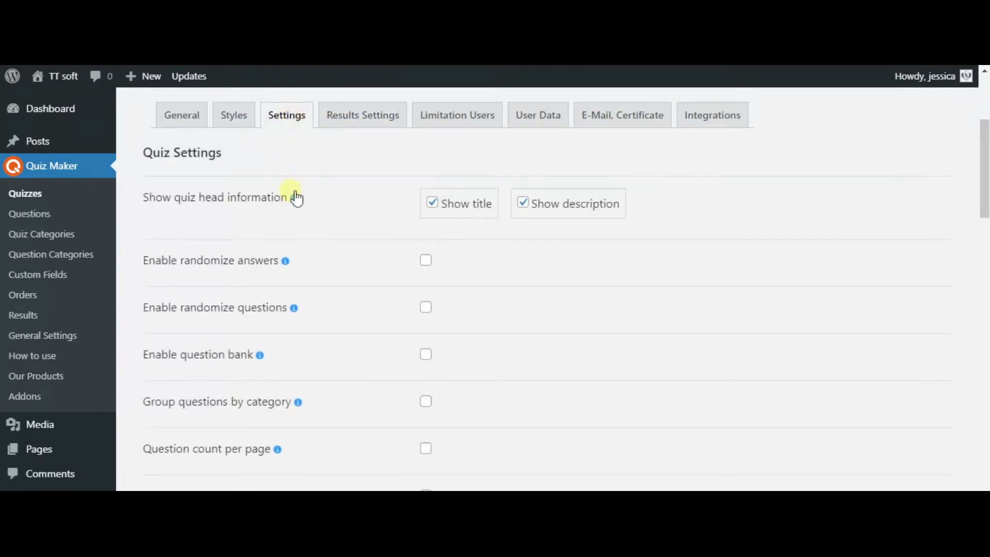
pyautogui.scroll(-2, 376, 272)
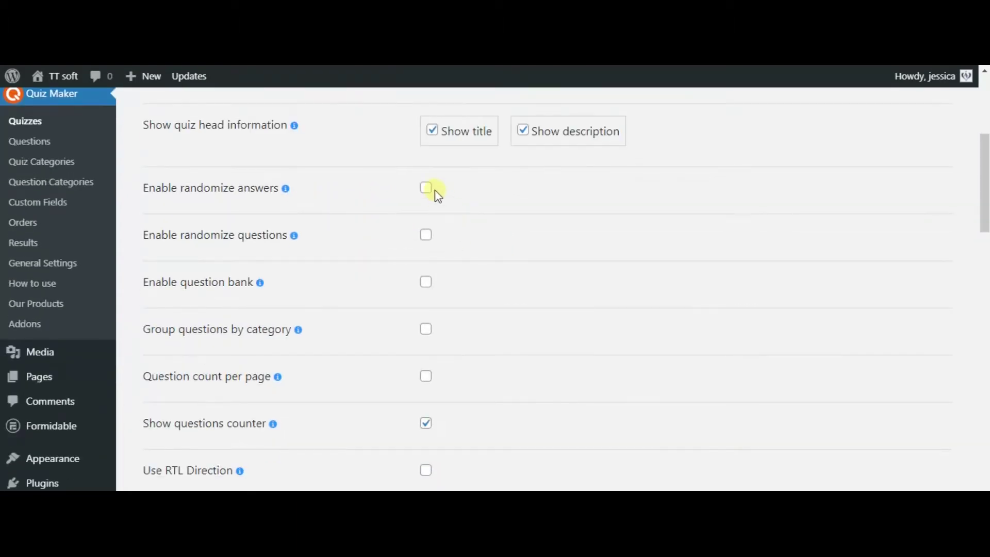
pyautogui.click(427, 188)
# - Enable copy protection for the quiz
pyautogui.scroll(-2, 400, 302)
pyautogui.scroll(-4, 283, 325)
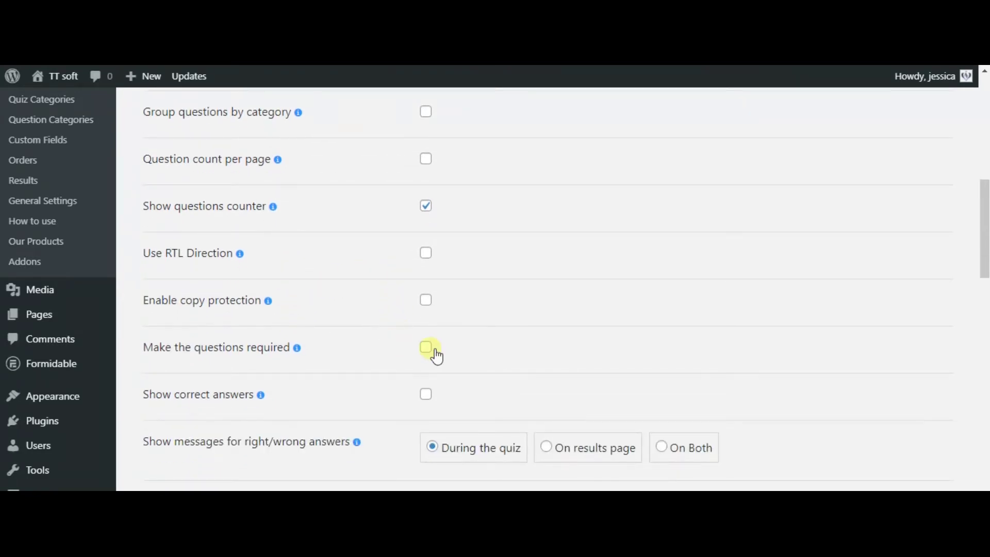
pyautogui.scroll(-2, 436, 355)
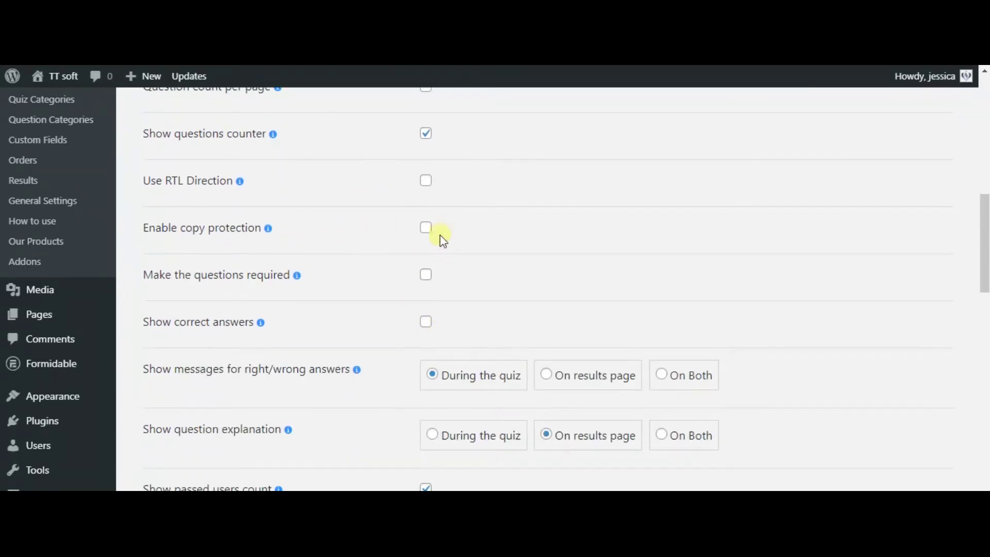
pyautogui.scroll(-2, 399, 292)
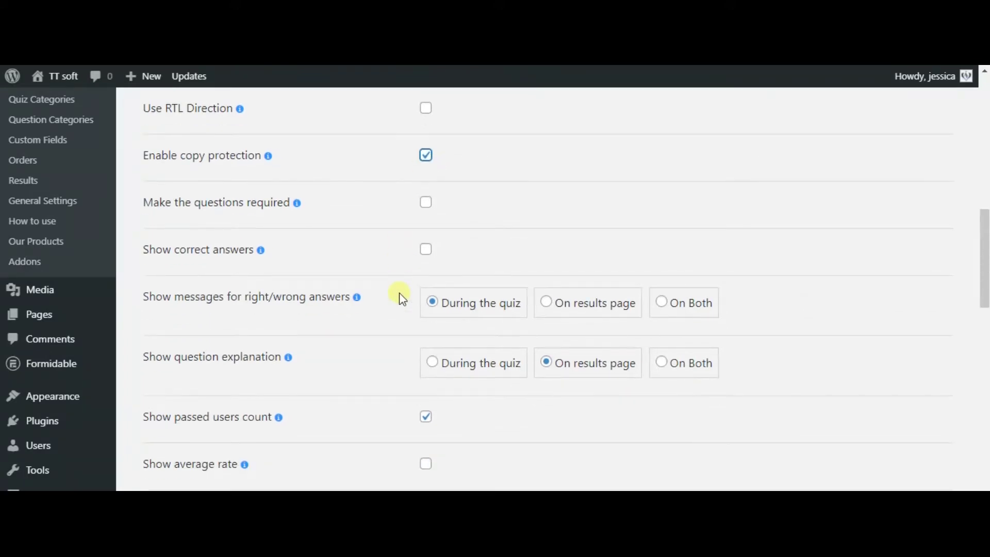
# - Review the message, explanation and display options in the quiz settings and enable quiz assessment
pyautogui.scroll(-2, 399, 293)
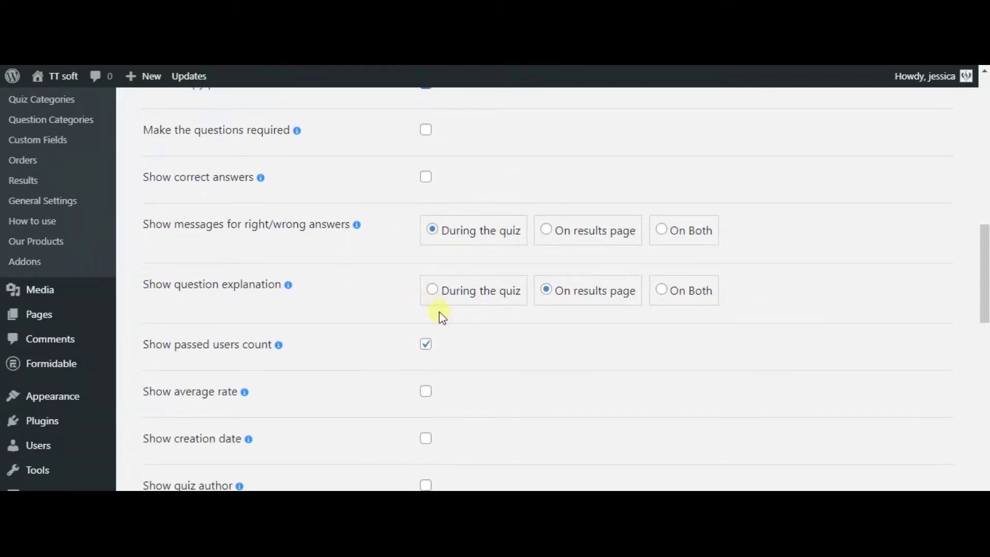
pyautogui.scroll(-2, 438, 312)
pyautogui.scroll(-2, 442, 318)
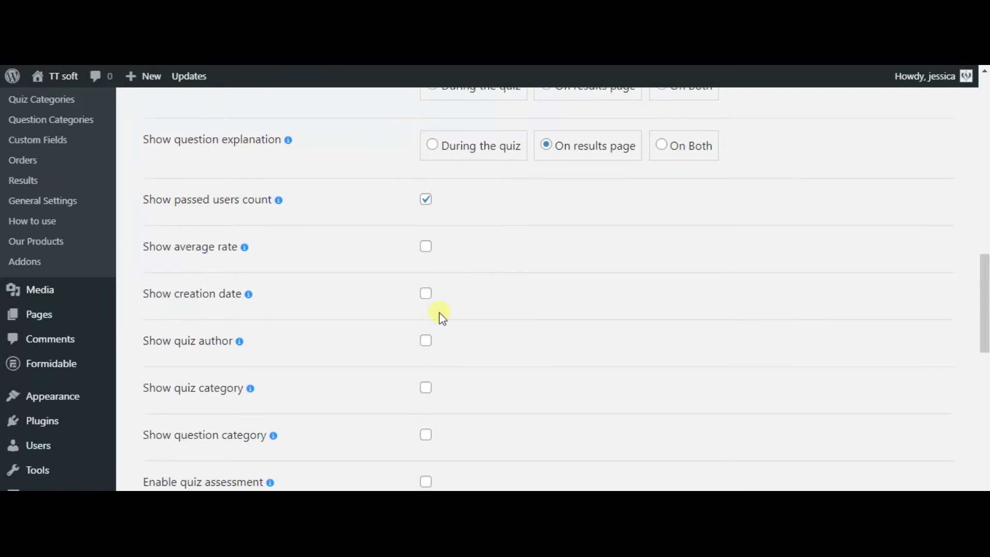
pyautogui.scroll(-2, 442, 318)
pyautogui.scroll(-2, 443, 318)
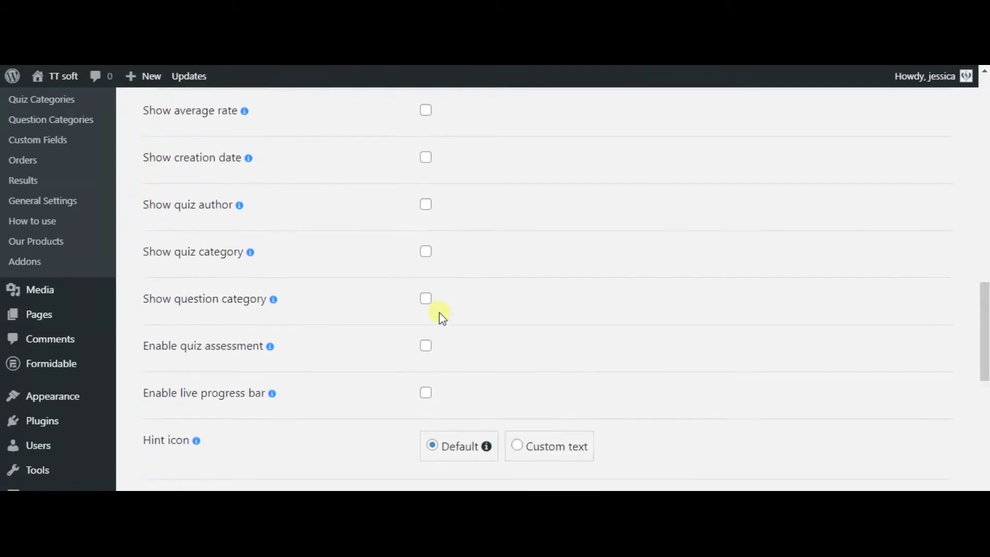
pyautogui.scroll(-2, 442, 319)
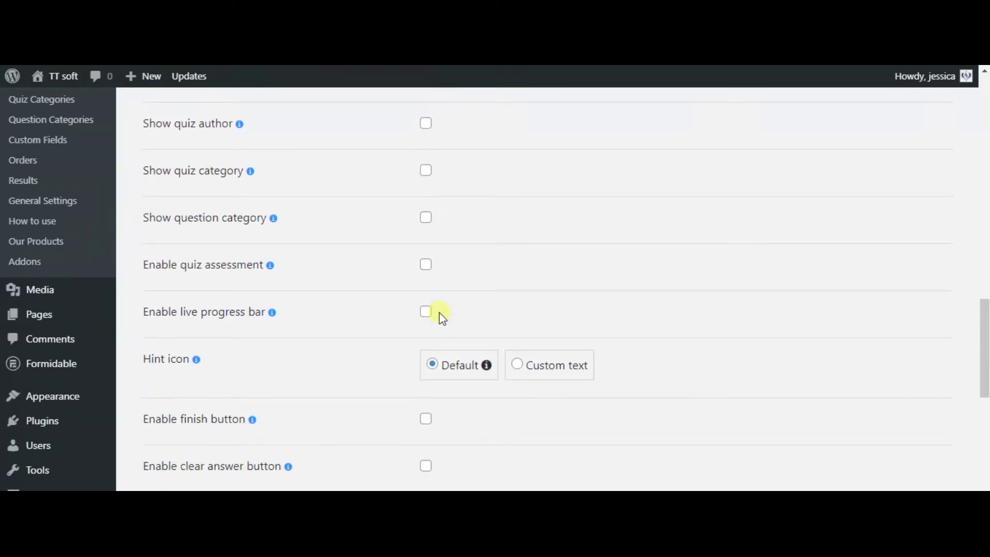
pyautogui.click(425, 265)
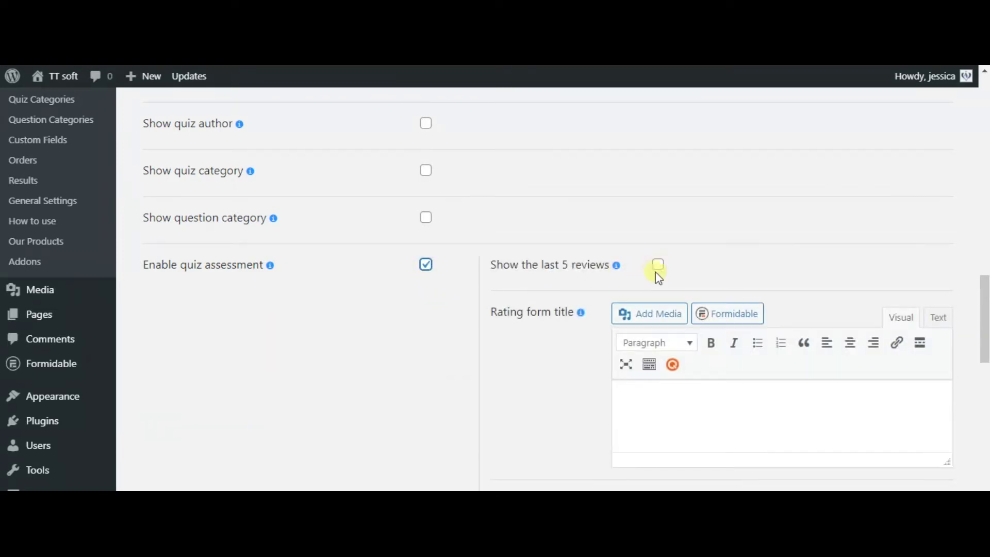
# - Review the rating form options of the quiz assessment and enable the live progress bar
pyautogui.scroll(-1, 627, 384)
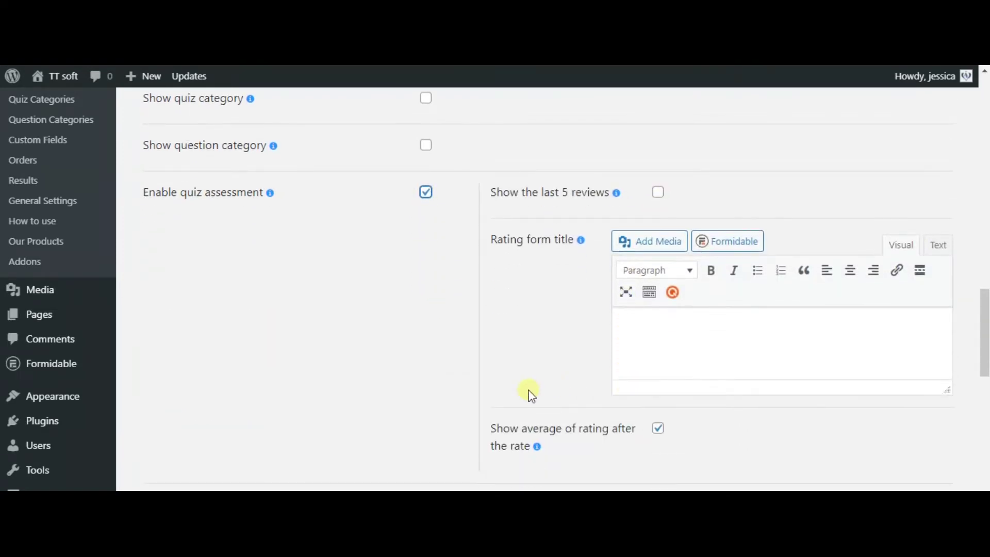
pyautogui.scroll(-2, 453, 411)
pyautogui.scroll(-1, 335, 356)
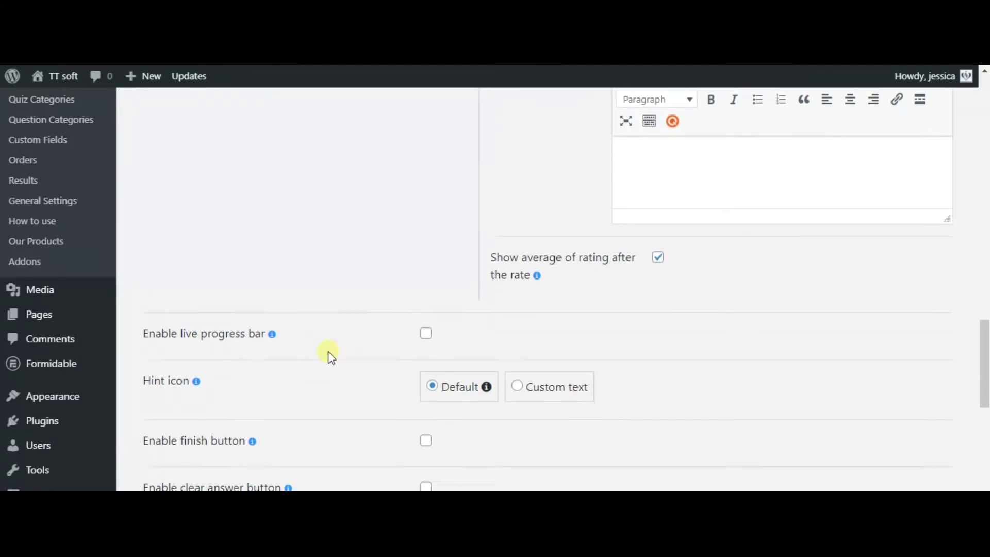
pyautogui.click(428, 290)
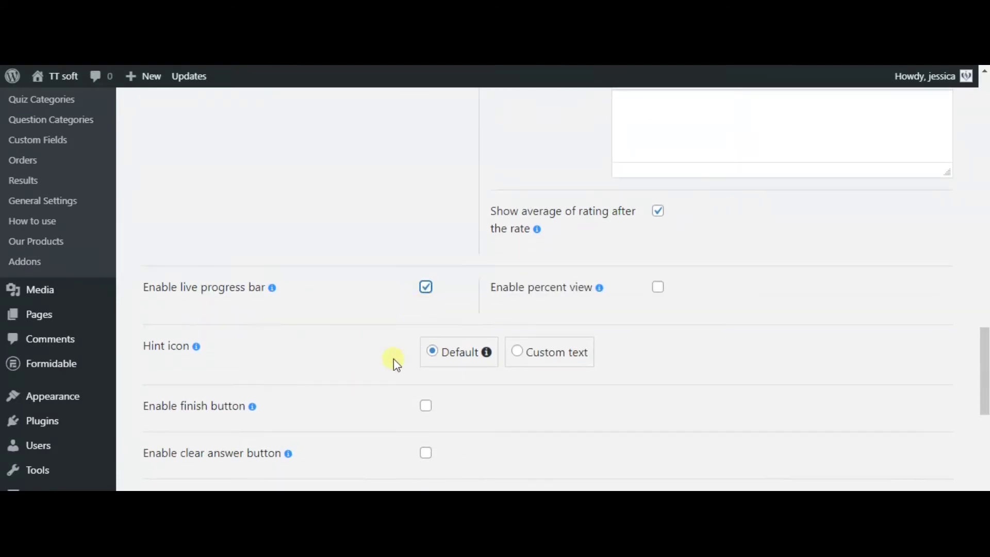
# - Enable the finish button and the clear answer button in the quiz settings
pyautogui.scroll(-2, 394, 359)
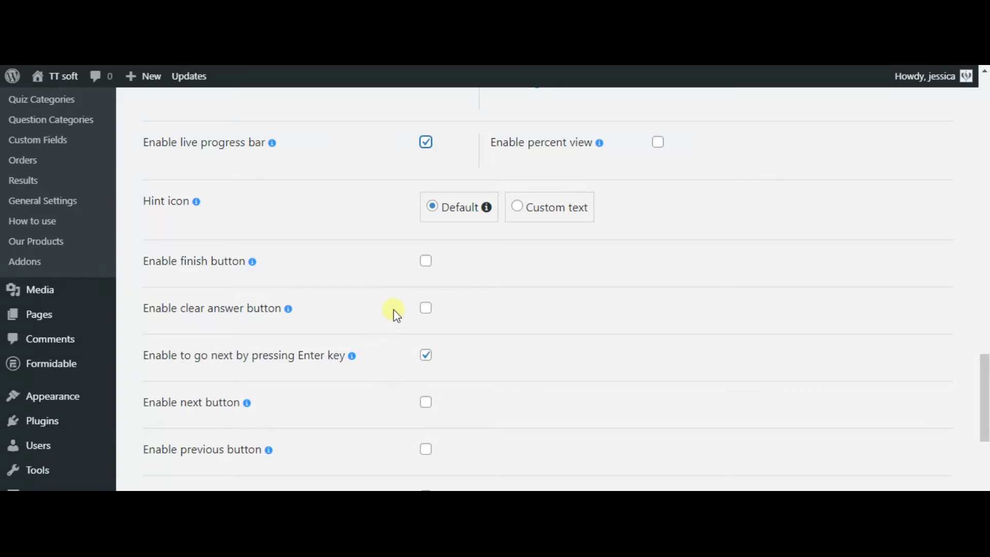
pyautogui.click(426, 261)
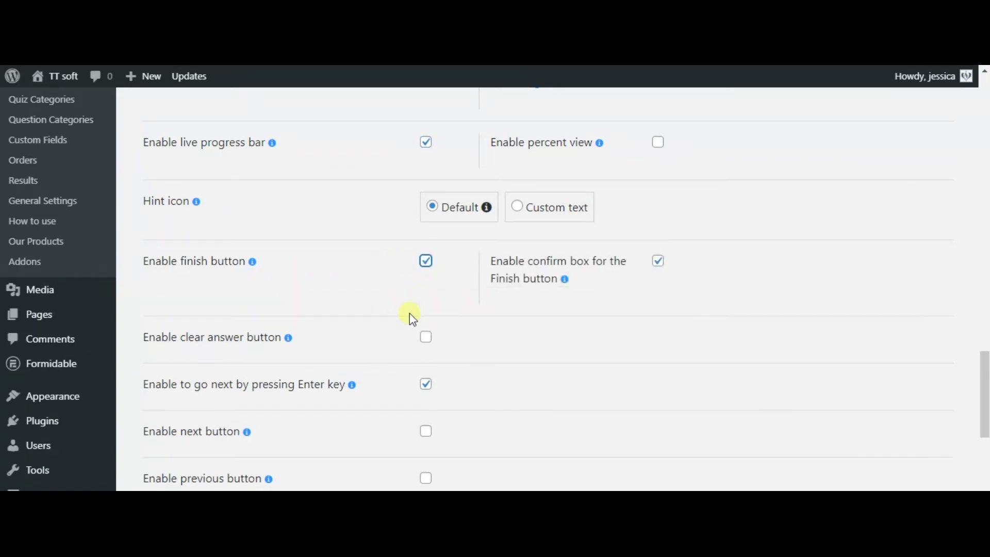
pyautogui.click(426, 336)
# - Enable the next and previous buttons for moving between quiz questions
pyautogui.scroll(-1, 431, 345)
pyautogui.scroll(-1, 431, 345)
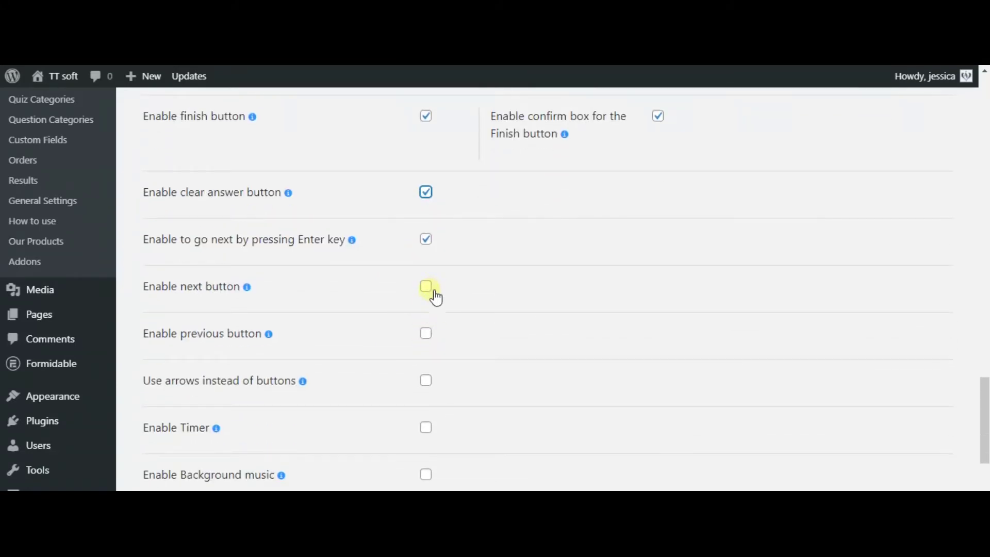
pyautogui.click(426, 334)
# - Enable the quiz timer and review the background music, sound, scheduling and answer numbering options
pyautogui.scroll(-1, 427, 342)
pyautogui.scroll(-1, 427, 341)
pyautogui.scroll(-1, 424, 333)
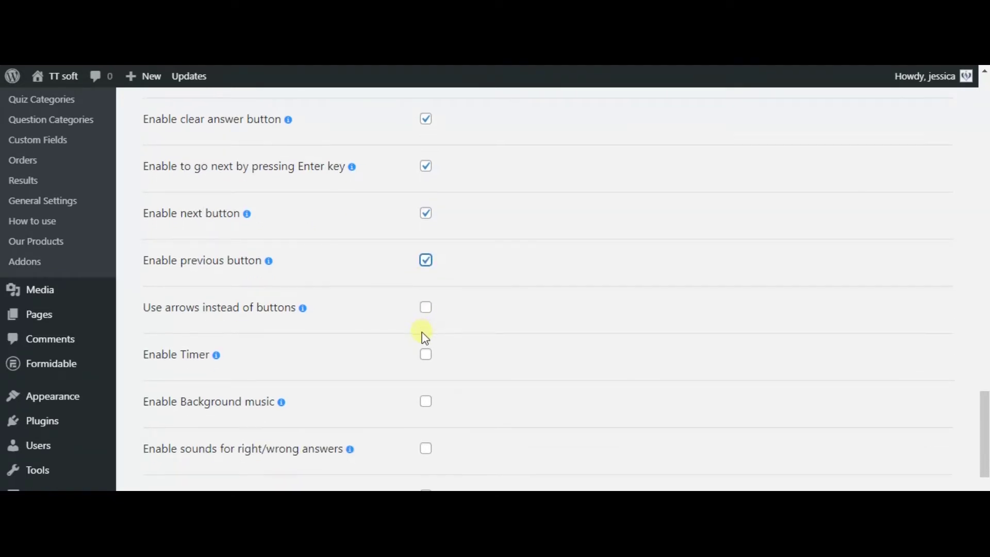
pyautogui.click(428, 285)
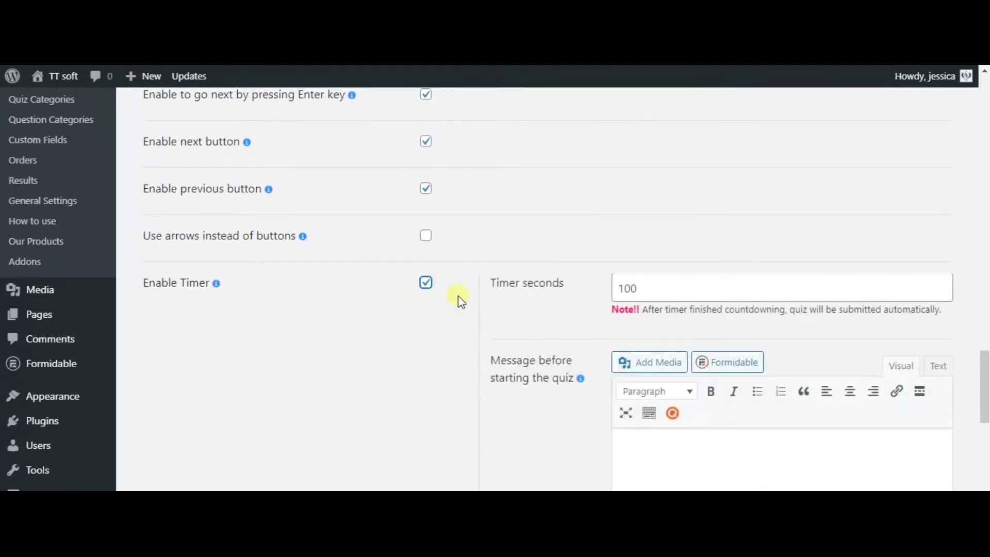
pyautogui.scroll(-8, 134, 380)
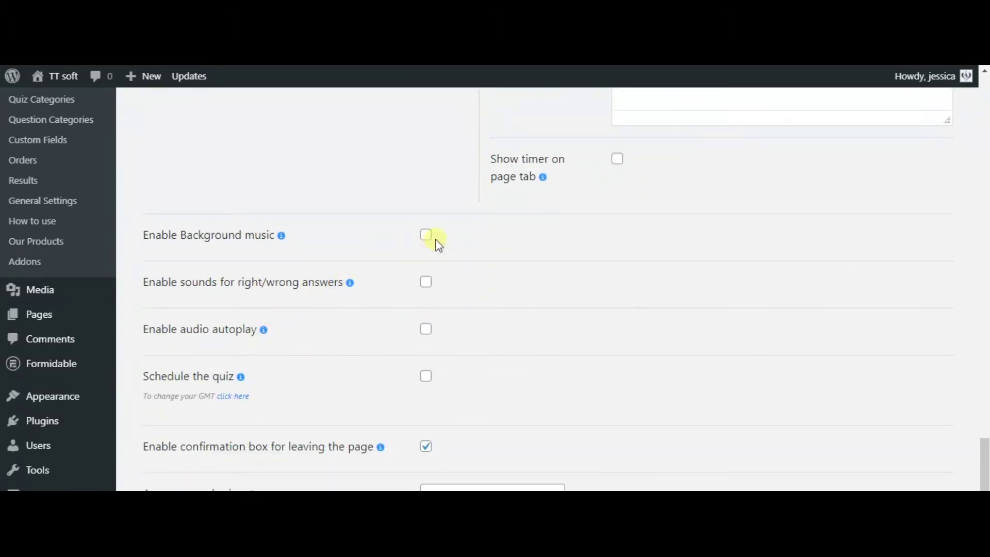
pyautogui.scroll(-1, 409, 284)
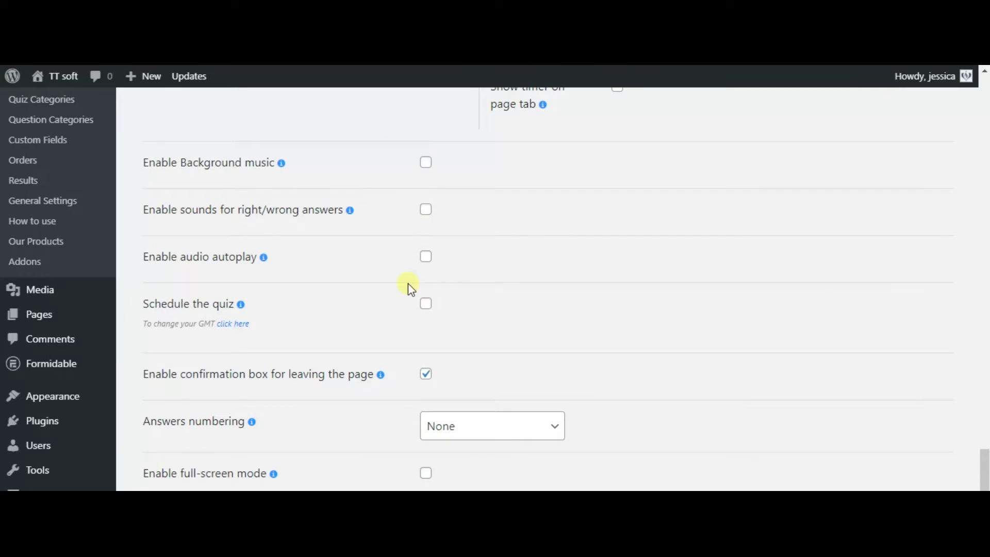
pyautogui.scroll(-1, 409, 284)
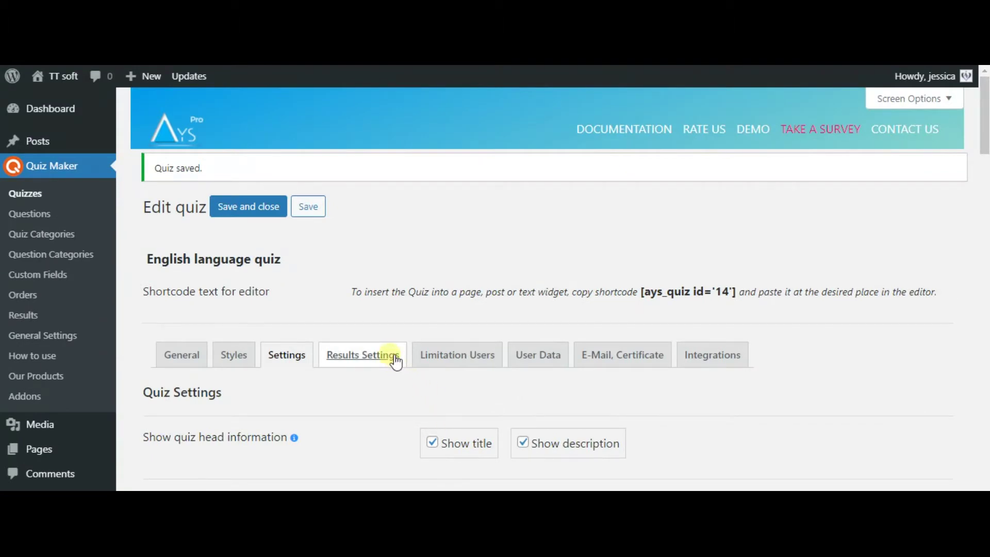
# - Set the score calculation in the quiz results settings to weight / points
pyautogui.click(396, 362)
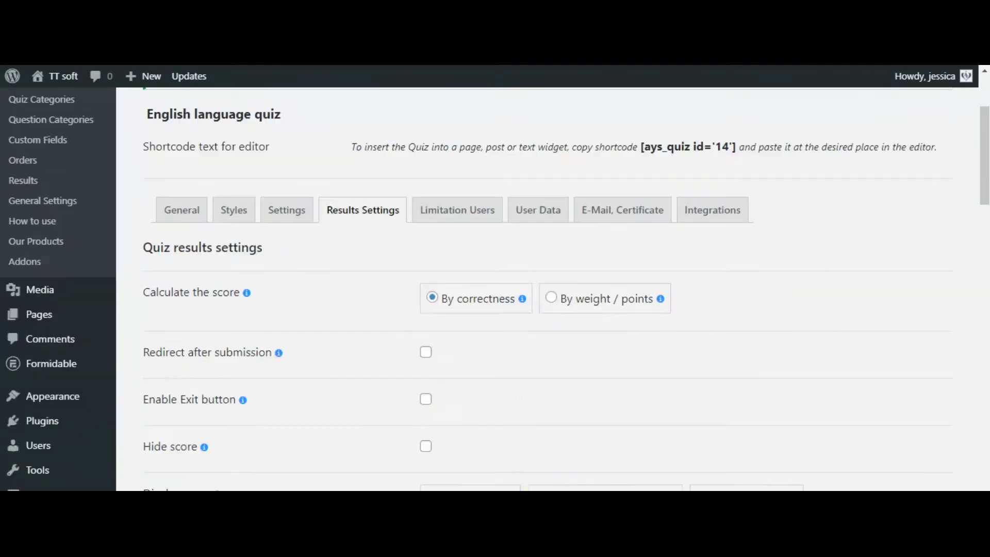
pyautogui.click(642, 308)
pyautogui.scroll(-2, 507, 342)
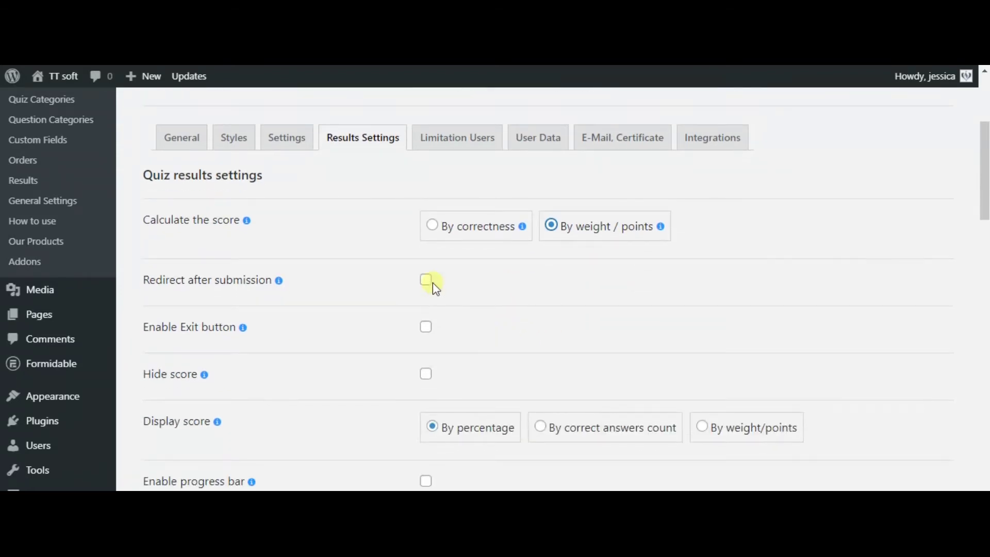
# - Enable the Exit button for the results and display the score by correct answers count
pyautogui.click(426, 330)
pyautogui.scroll(-2, 426, 363)
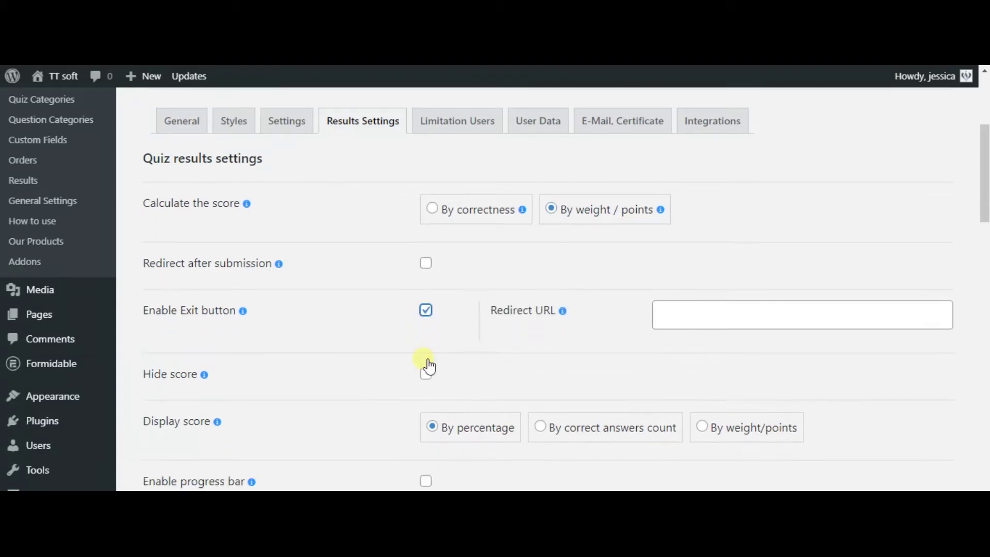
pyautogui.click(660, 379)
# - Enable the progress bar and the restart button for the quiz results
pyautogui.scroll(-4, 407, 423)
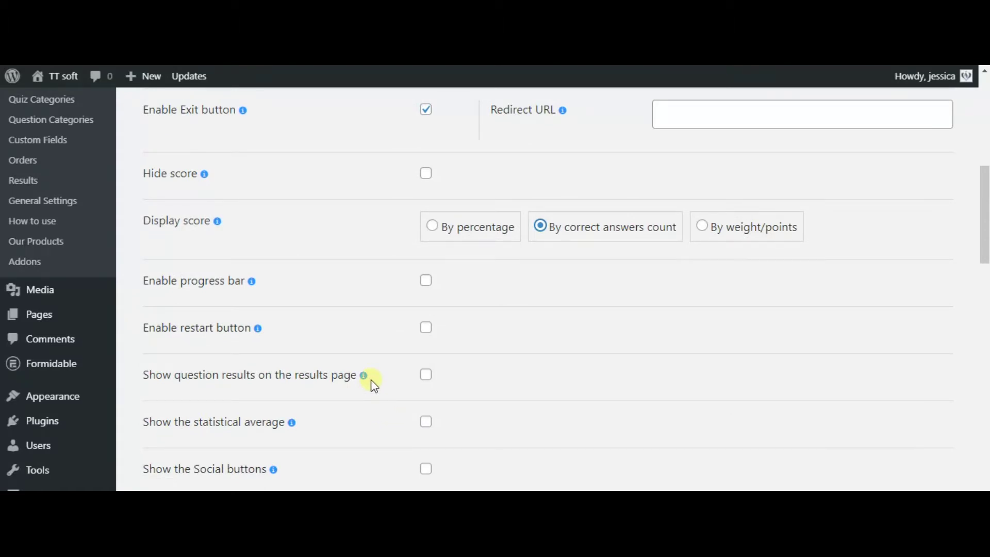
pyautogui.scroll(-4, 373, 386)
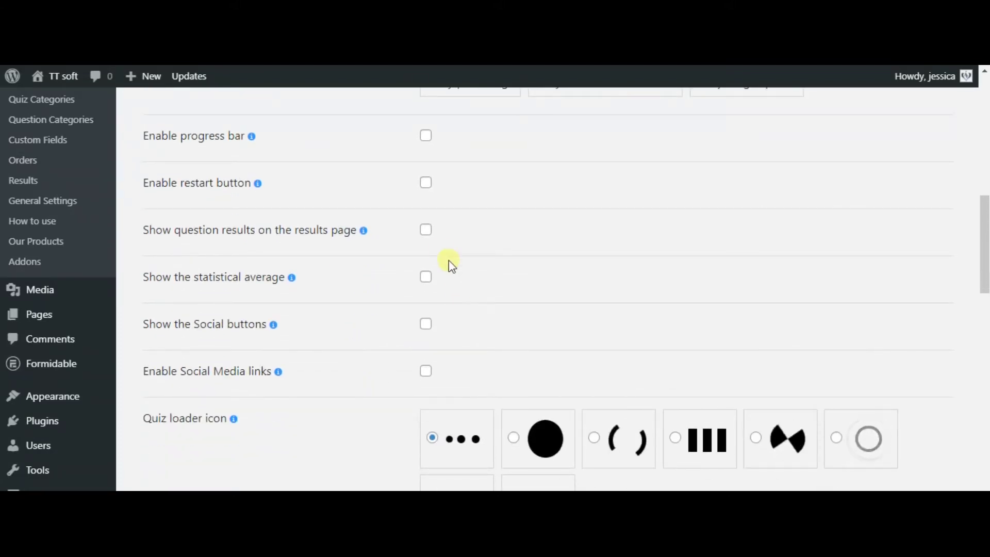
pyautogui.click(426, 136)
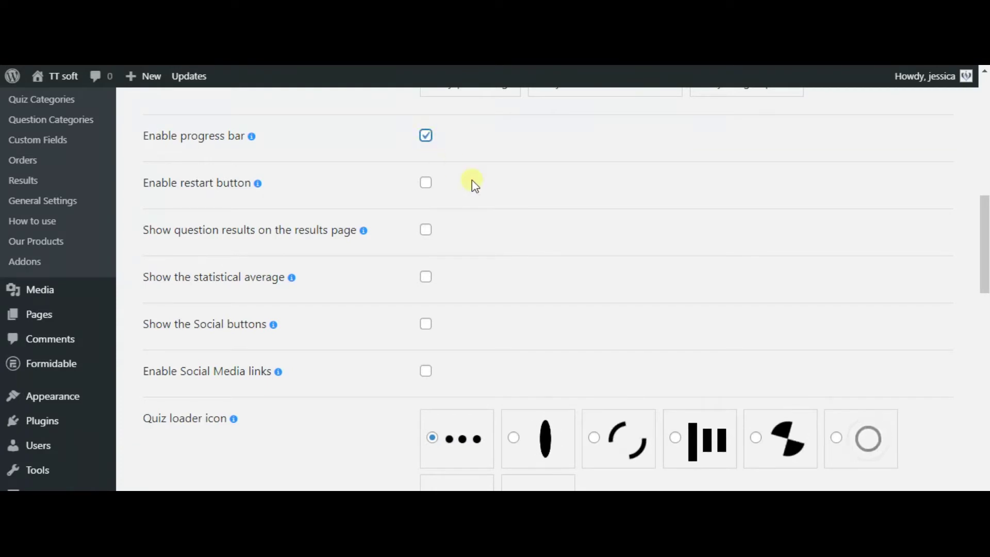
pyautogui.click(424, 184)
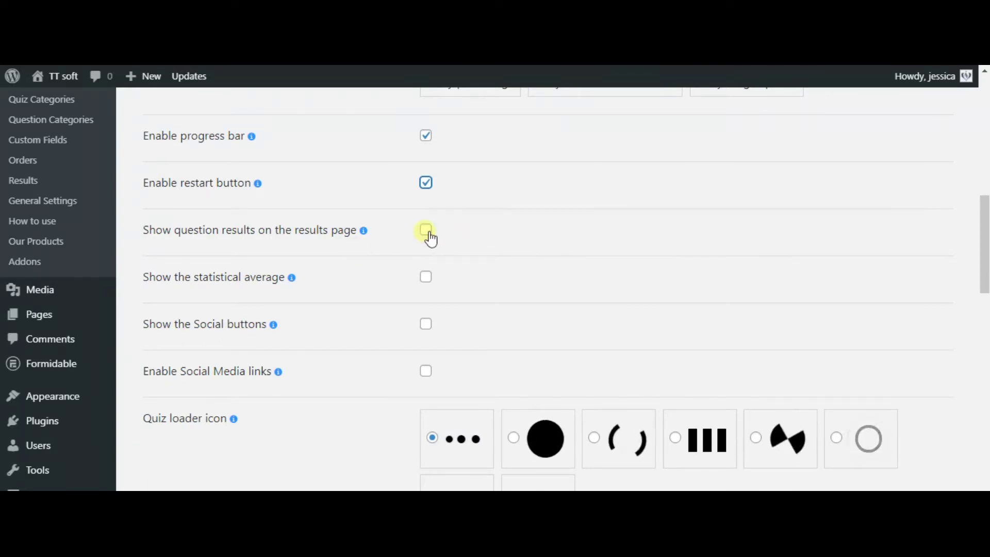
# - Review the result message, pass score, pass and fail messages, and interval options in the results settings
pyautogui.scroll(-10, 412, 316)
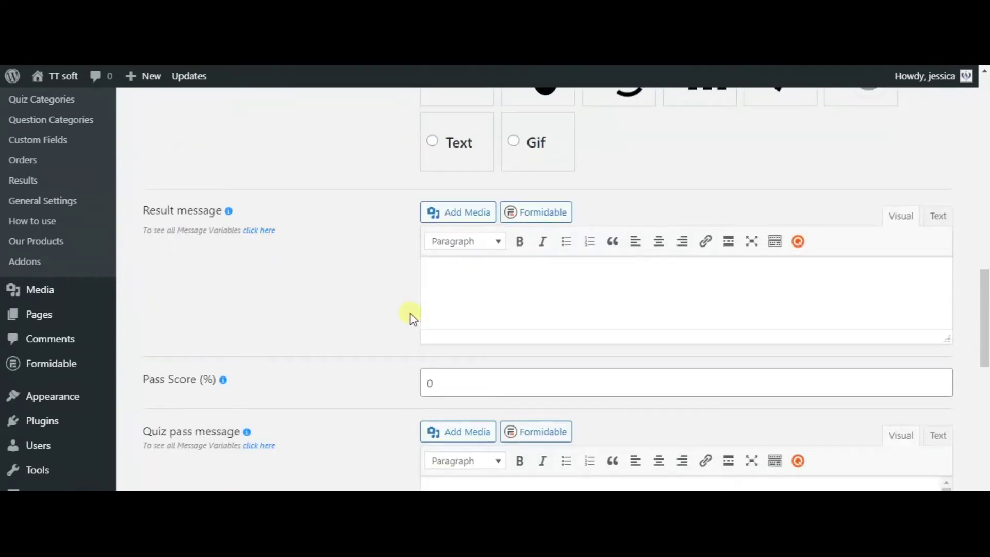
pyautogui.scroll(-5, 413, 316)
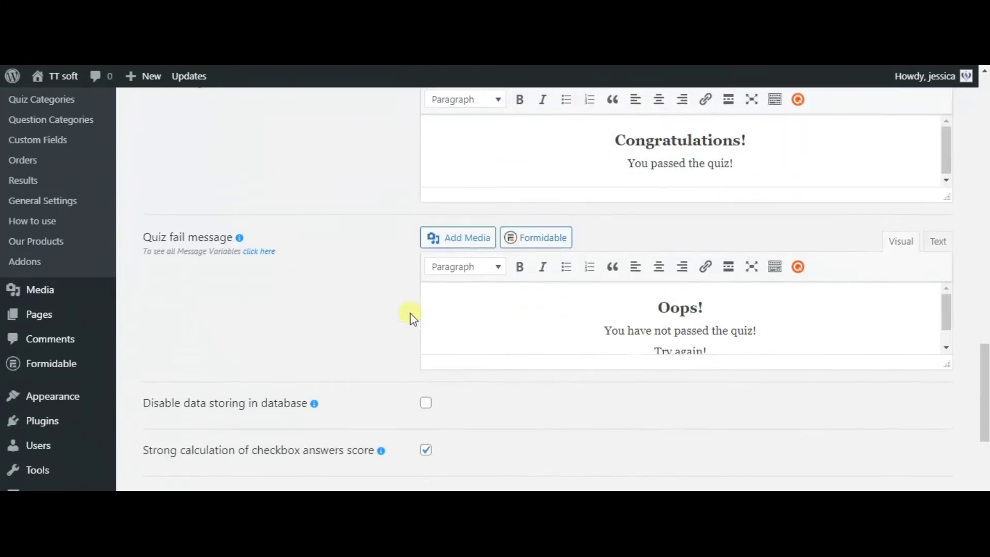
pyautogui.scroll(-3, 412, 314)
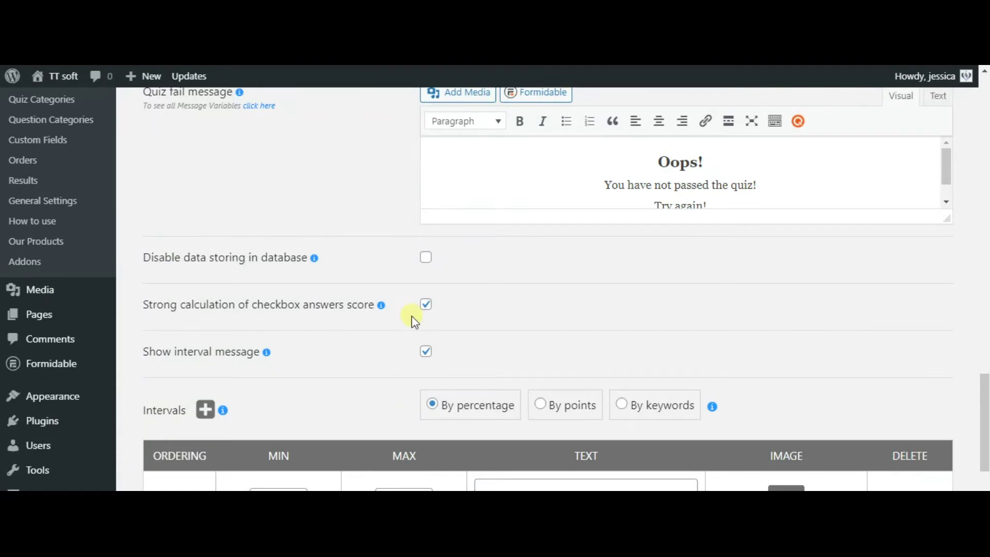
pyautogui.scroll(-4, 451, 297)
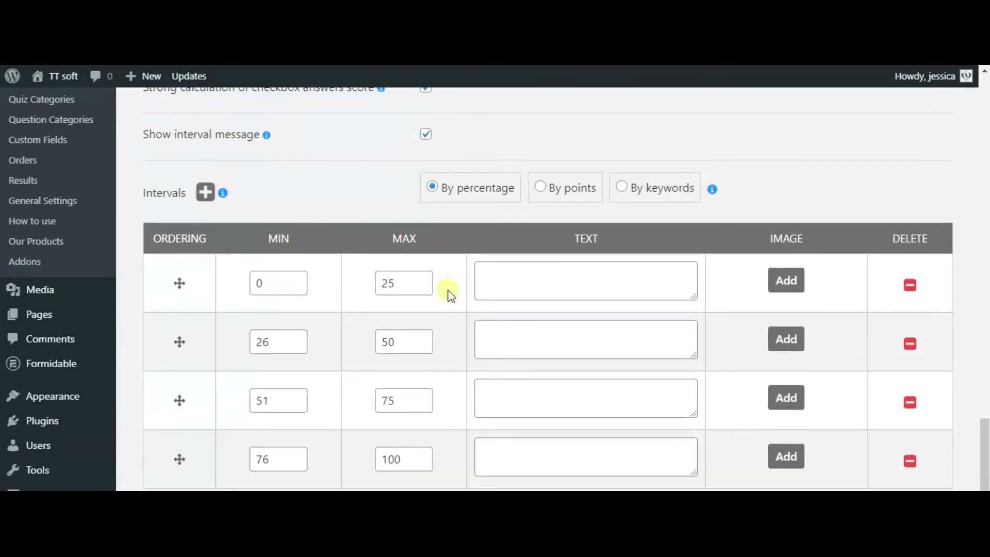
pyautogui.scroll(-1, 451, 296)
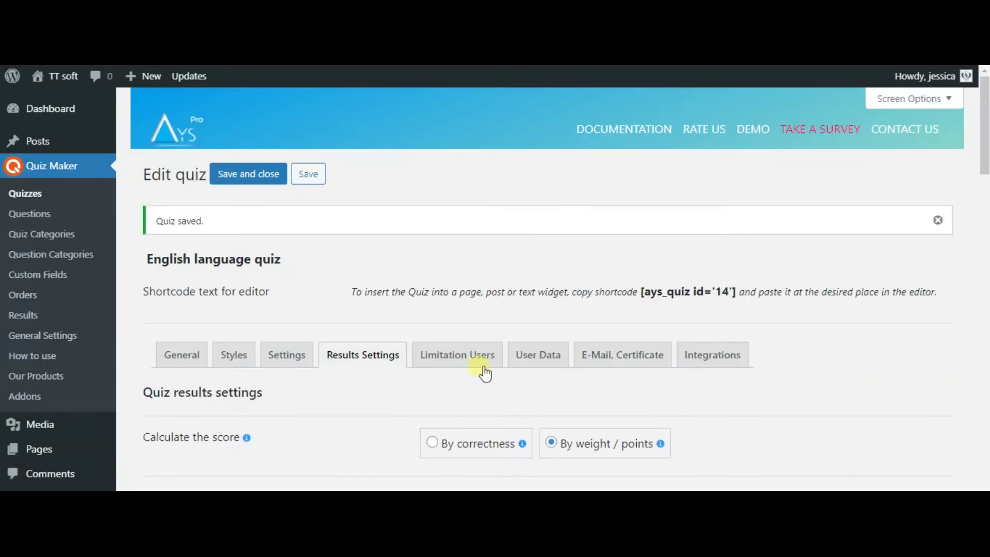
# - Review the user limitation options, such as attempts per user, logged-in access, taker count and quiz password
pyautogui.click(485, 372)
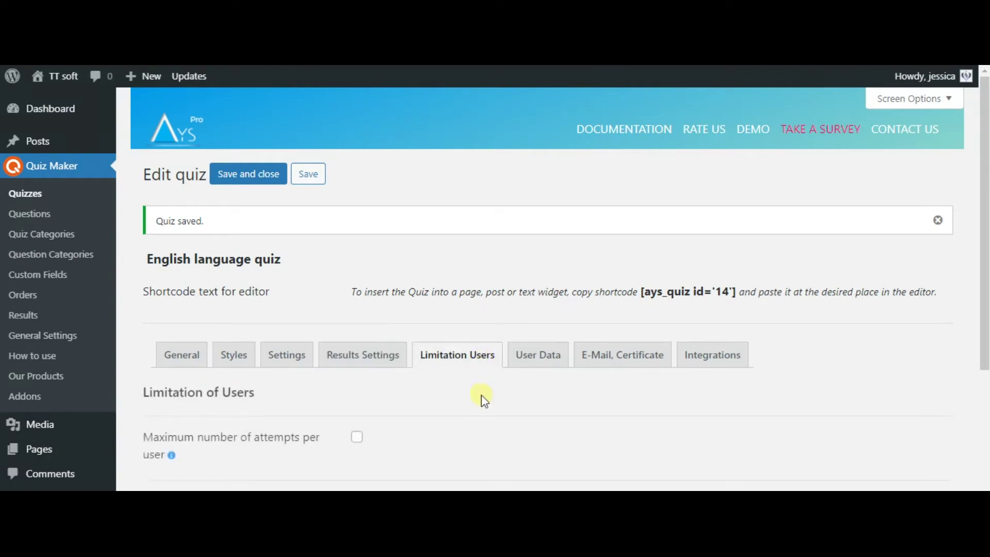
pyautogui.scroll(-3, 479, 402)
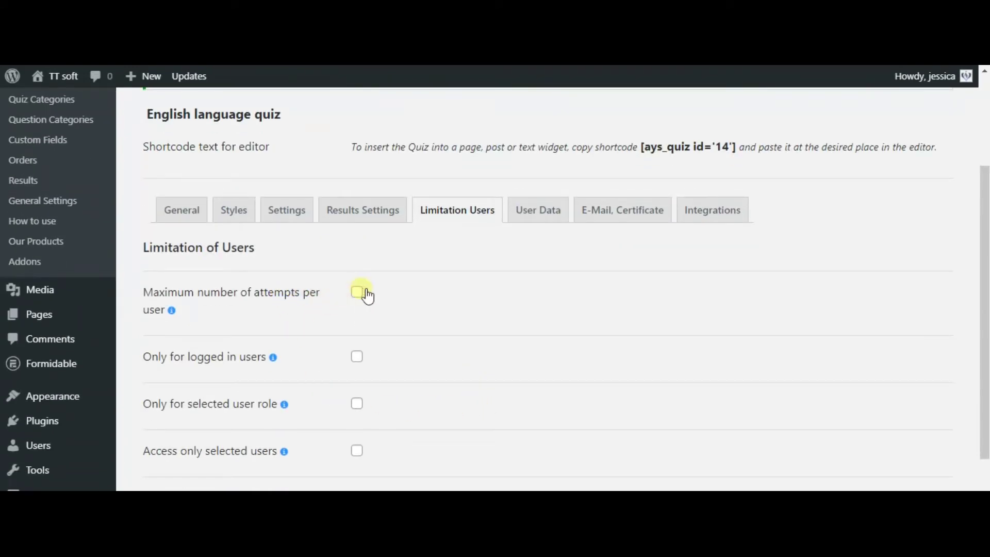
pyautogui.scroll(-2, 328, 393)
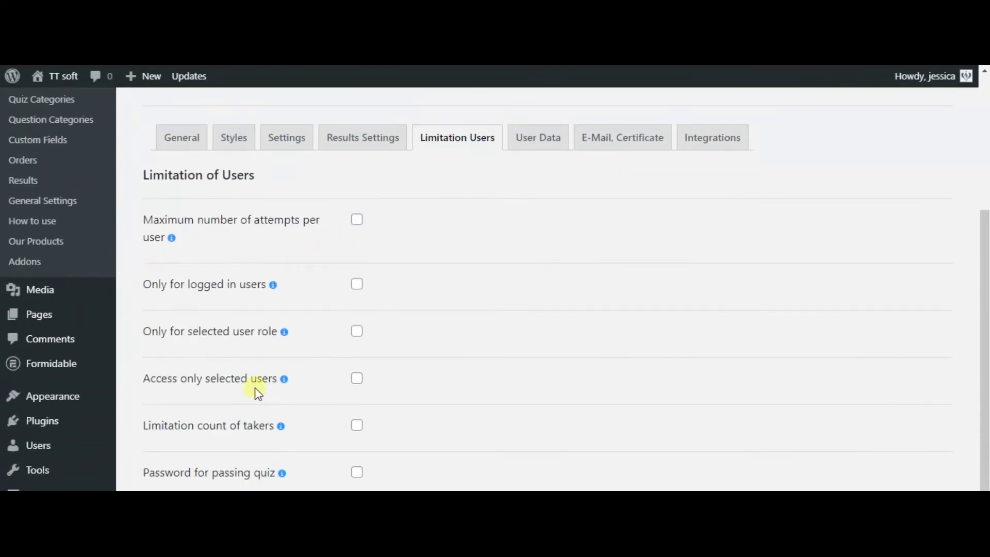
pyautogui.scroll(-1, 357, 438)
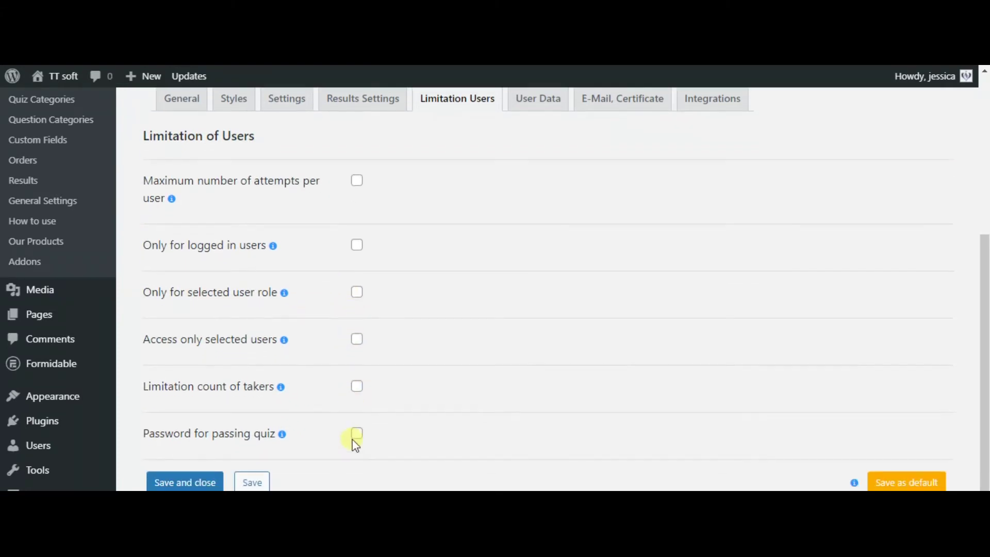
# - Review the user information form options for the quiz, including its title, custom fields and logged-in user settings
pyautogui.click(541, 101)
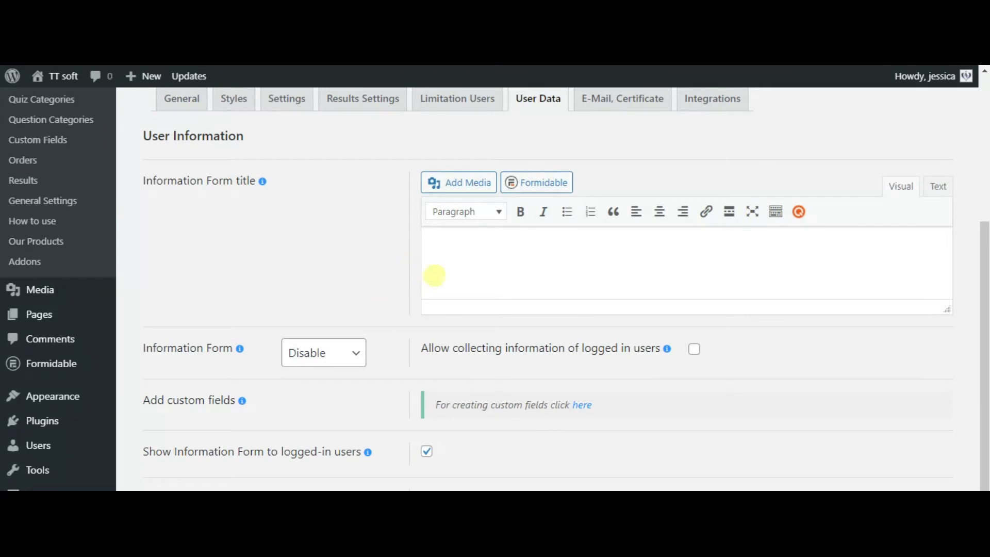
pyautogui.scroll(-2, 314, 361)
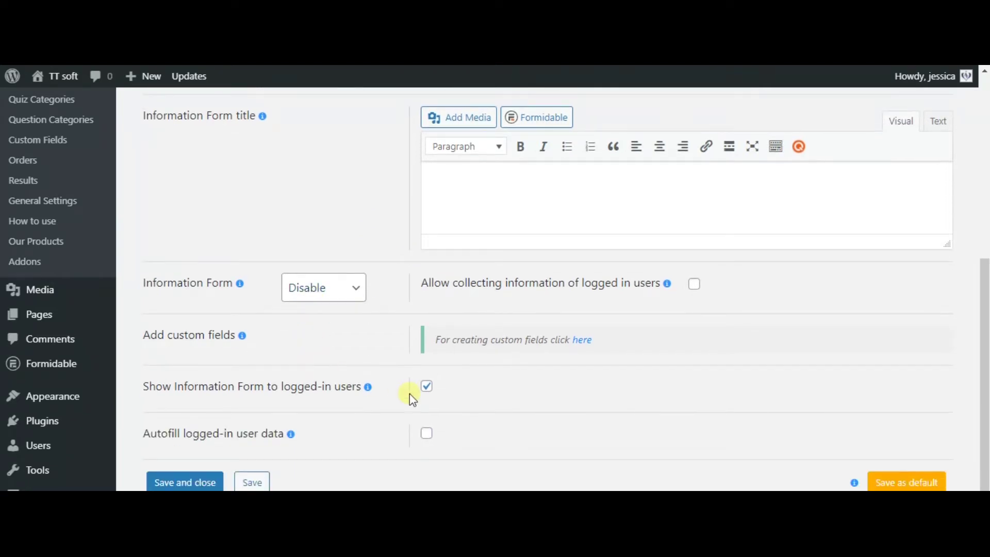
pyautogui.scroll(2, 423, 361)
# - Enable sending a certificate to the user and review the certificate orientation, frame and email configuration options
pyautogui.click(623, 110)
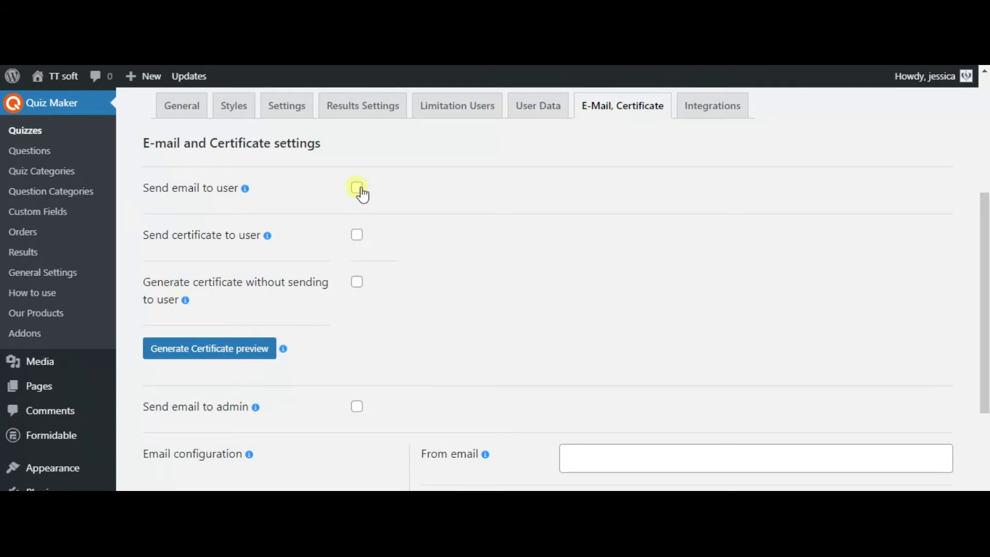
pyautogui.click(358, 236)
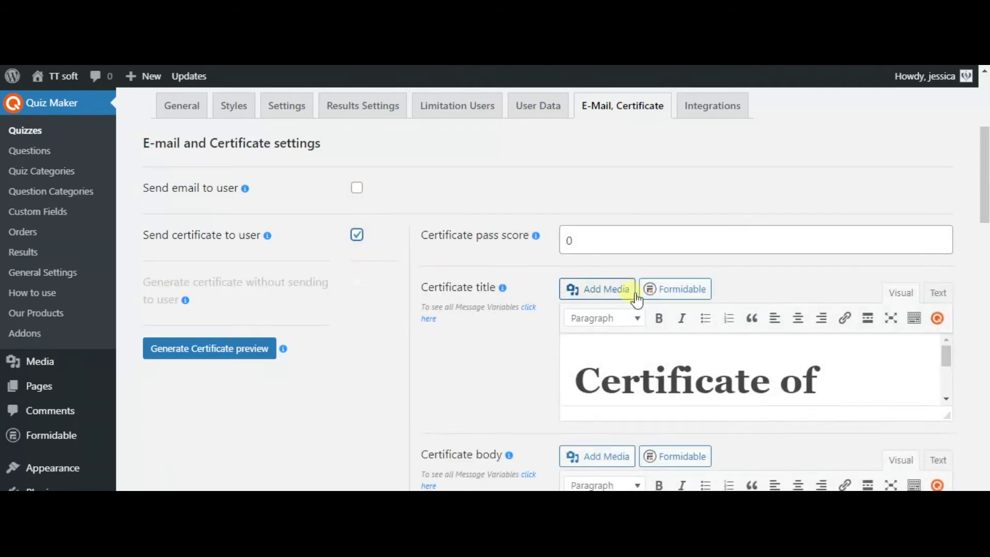
pyautogui.scroll(-1, 469, 332)
pyautogui.scroll(-6, 471, 338)
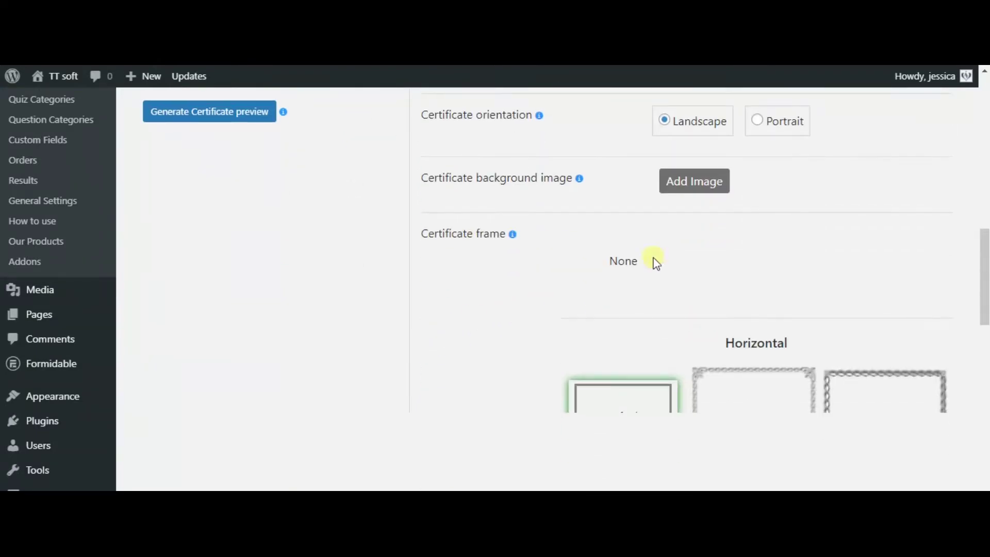
pyautogui.scroll(-10, 599, 302)
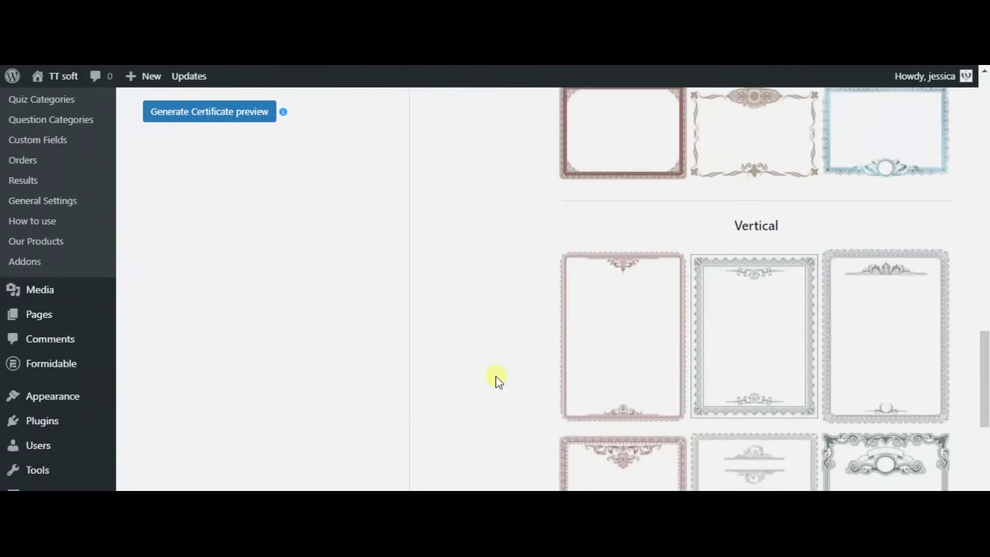
pyautogui.scroll(-3, 477, 385)
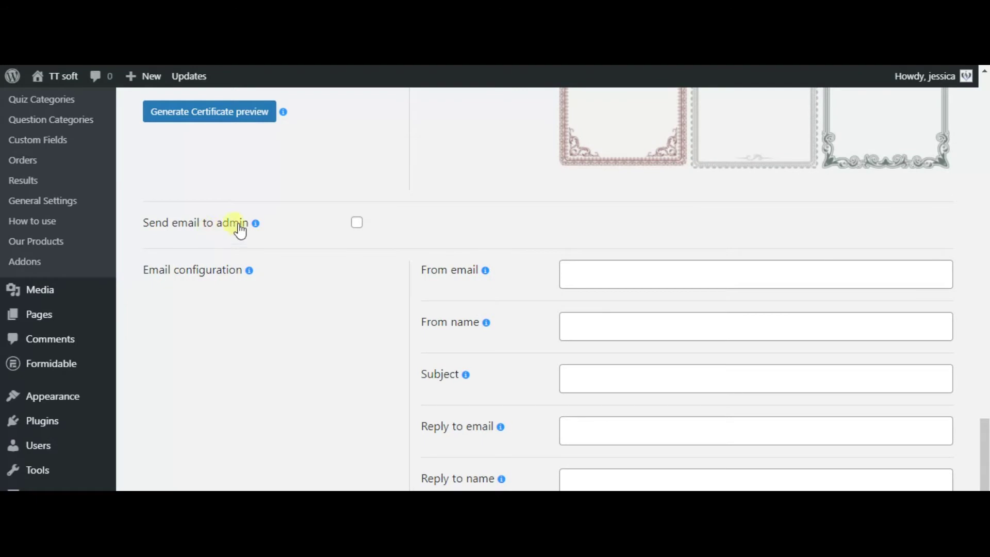
pyautogui.scroll(-1, 551, 310)
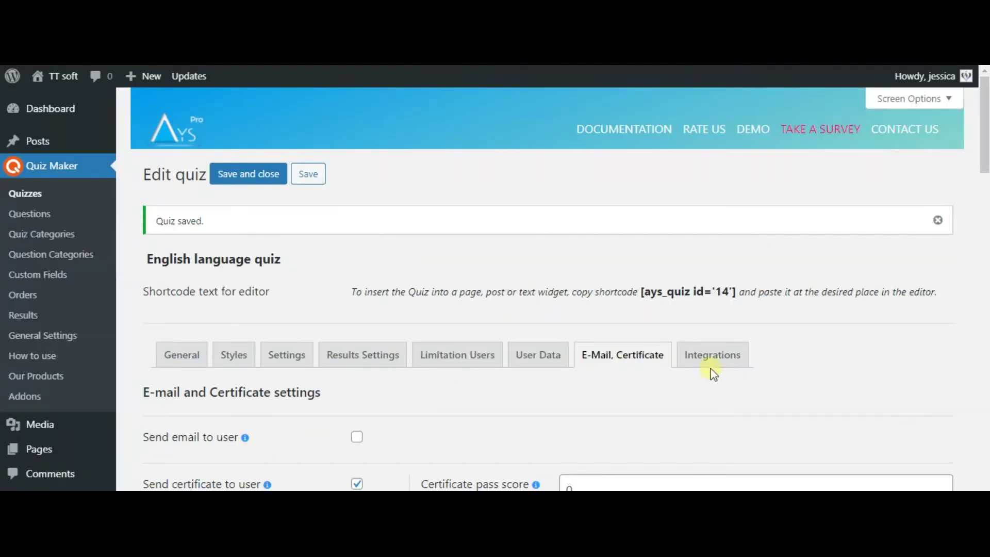
# - Review the quiz's integration settings, including MailChimp, PayPal, Campaign Monitor and Zapier, and save and close the quiz
pyautogui.click(715, 365)
pyautogui.scroll(-5, 360, 415)
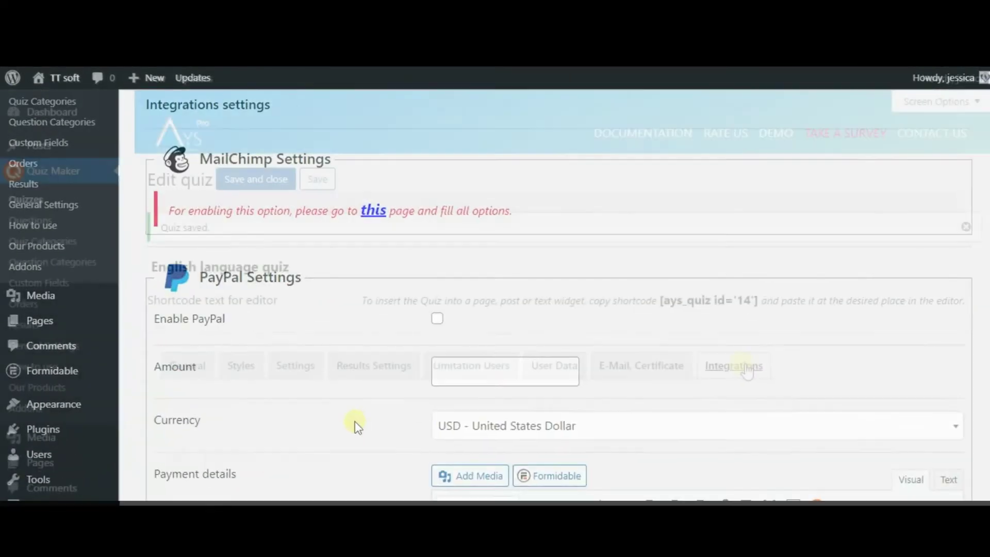
pyautogui.scroll(-5, 524, 407)
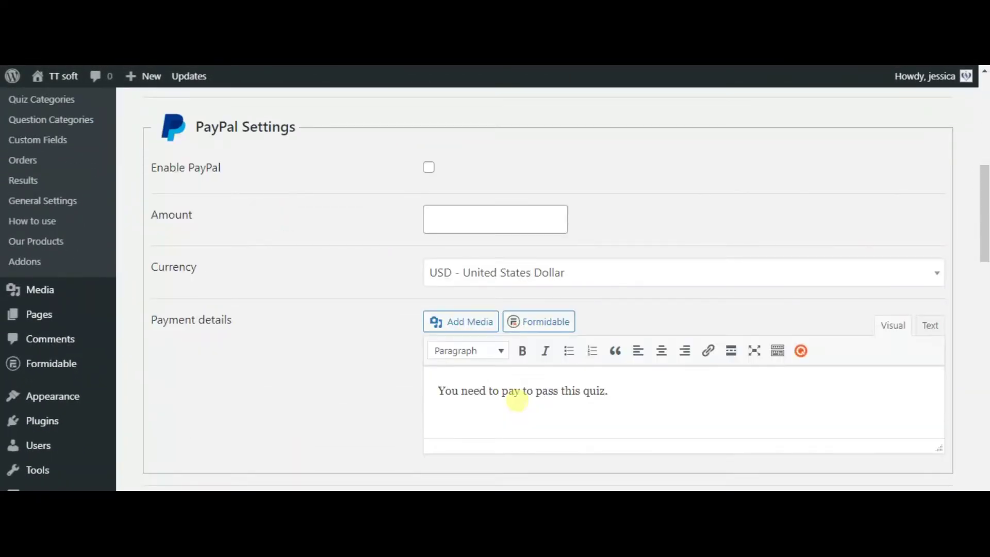
pyautogui.scroll(-10, 517, 399)
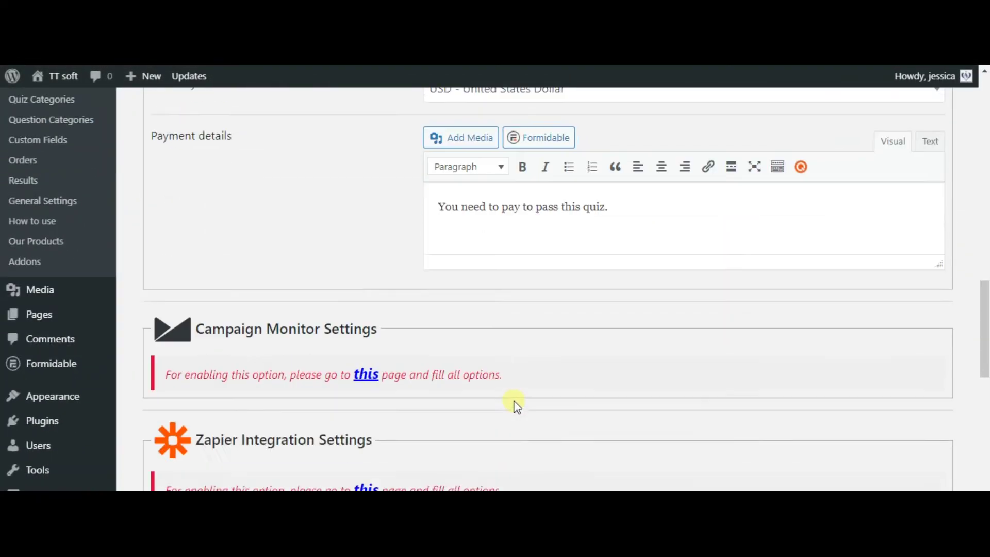
pyautogui.scroll(-12, 516, 406)
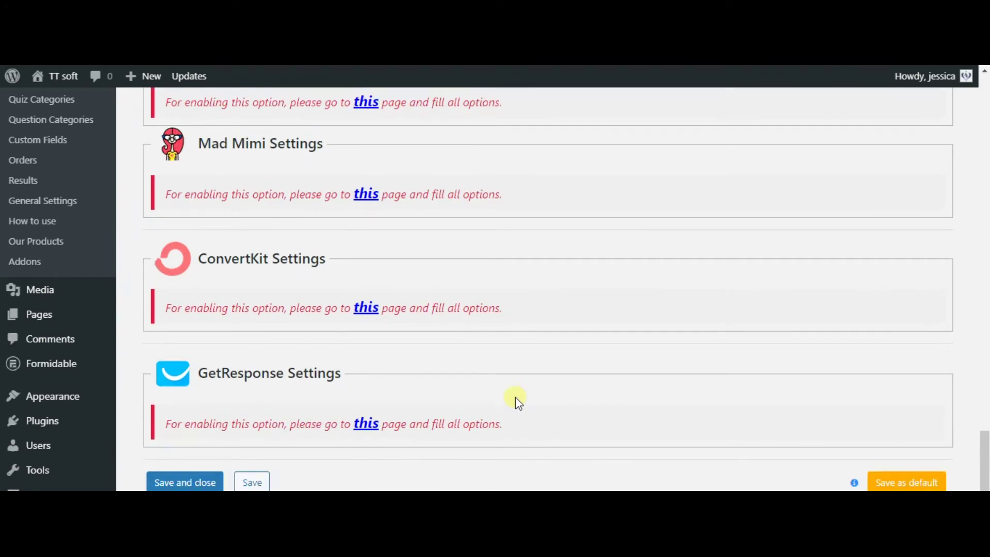
pyautogui.click(212, 482)
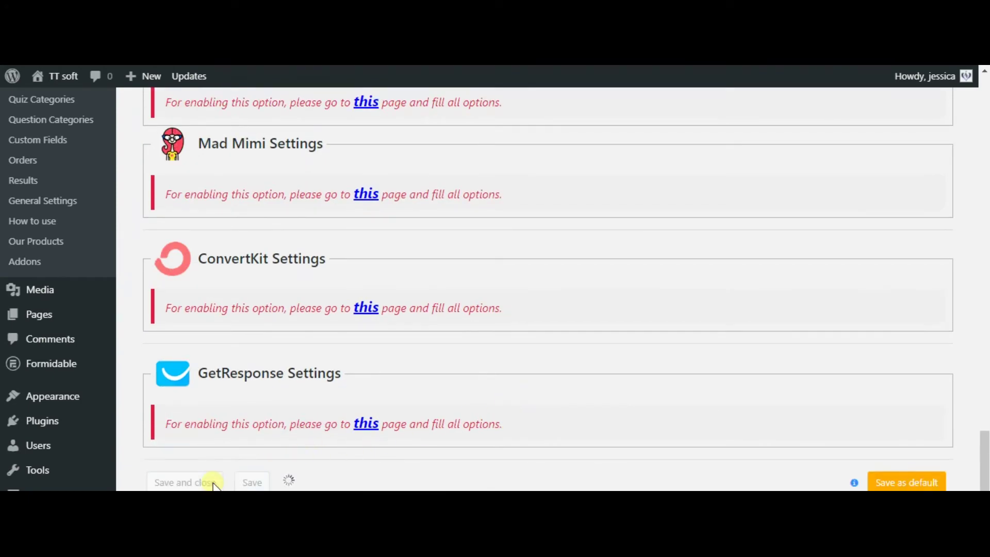
# - Copy the English language quiz's shortcode and paste it into the body of a new post
pyautogui.click(692, 259)
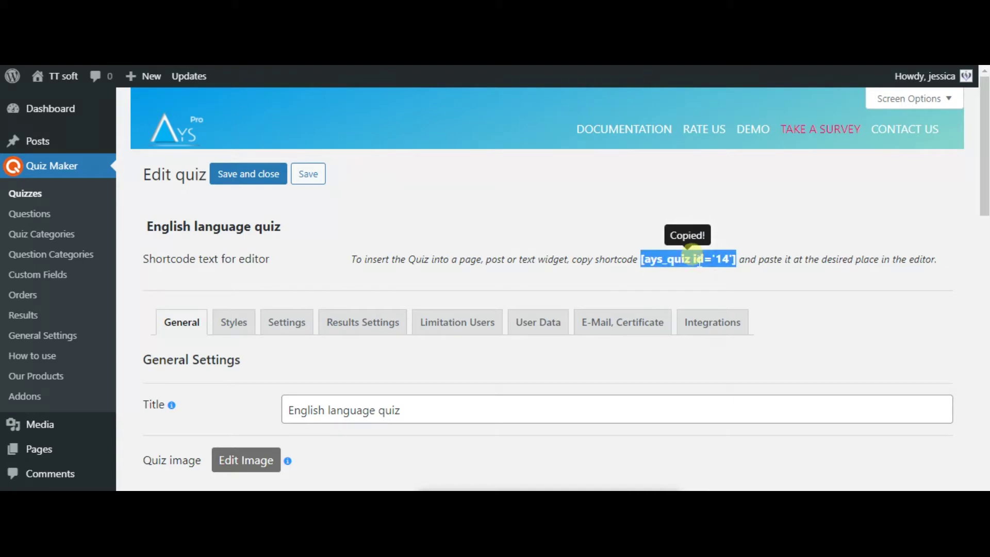
pyautogui.moveTo(38, 140)
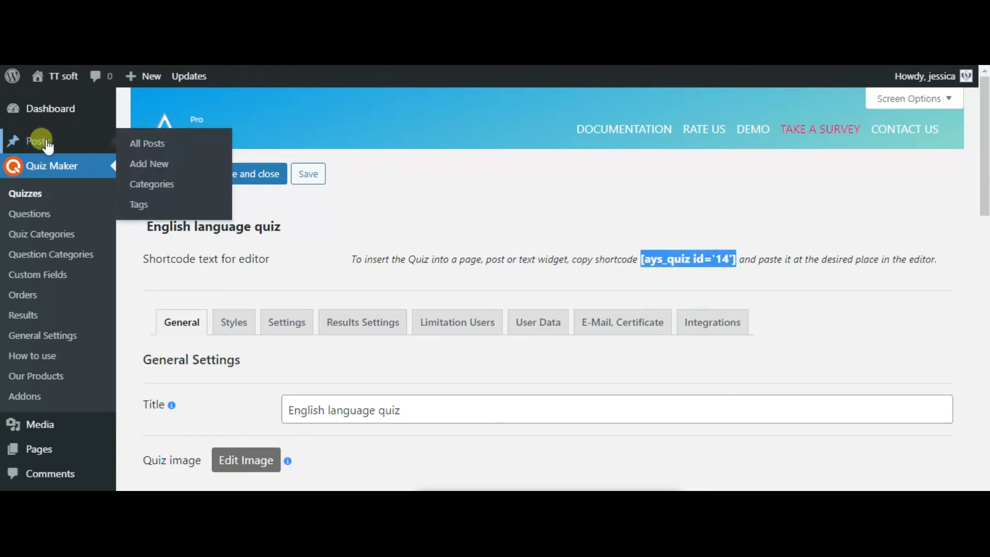
pyautogui.click(137, 164)
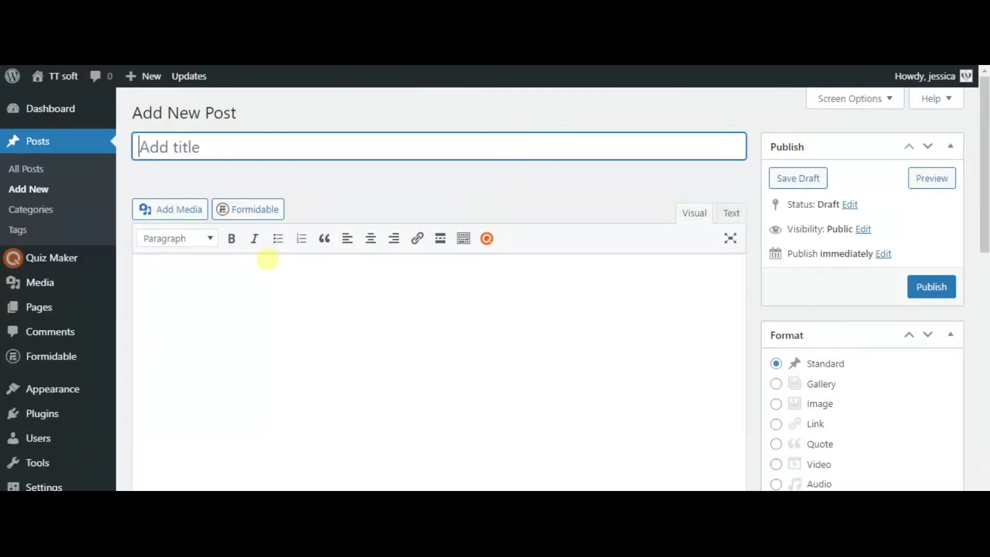
pyautogui.click(264, 258)
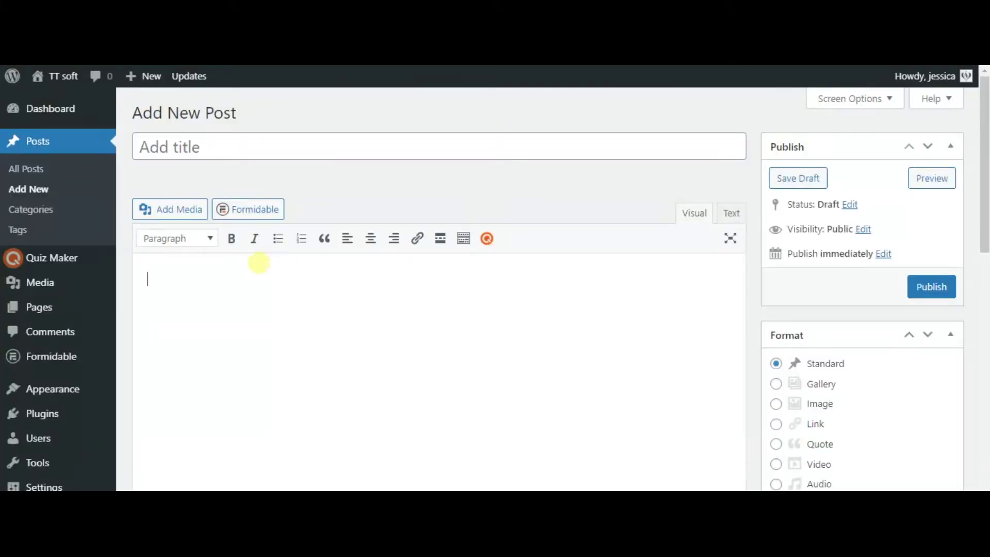
pyautogui.hotkey('ctrl', 'v')
pyautogui.press('Return')
# - Title the new post "English language quiz" and publish it
pyautogui.click(415, 150)
pyautogui.write('English language quiz')
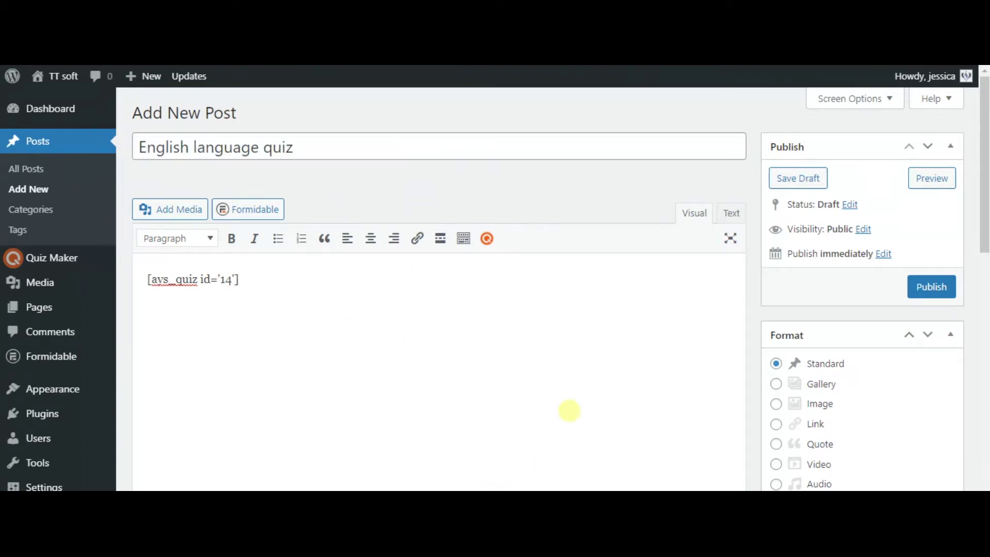
pyautogui.click(933, 290)
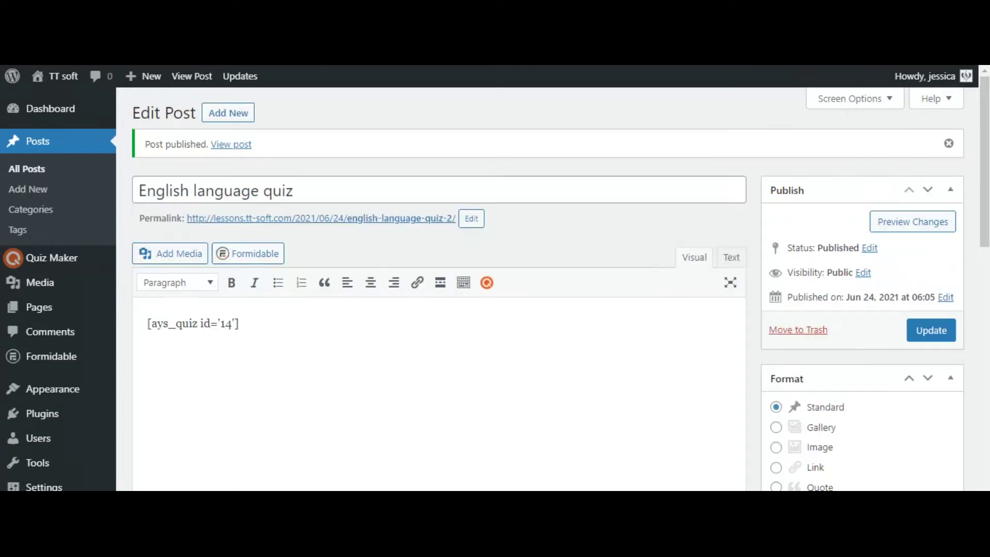
# - Start the quiz on the published post and answer the first question with "sunny"
pyautogui.click(391, 221)
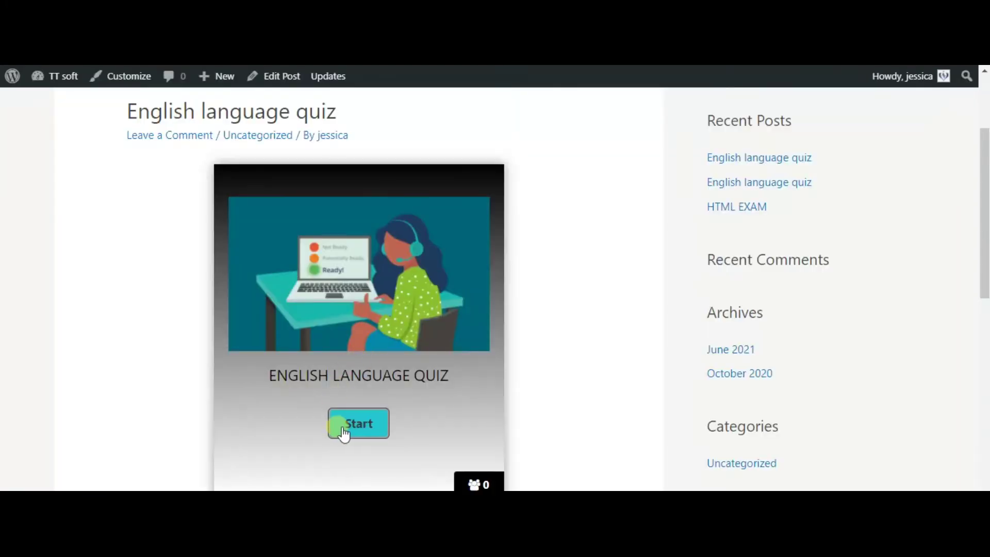
pyautogui.click(360, 423)
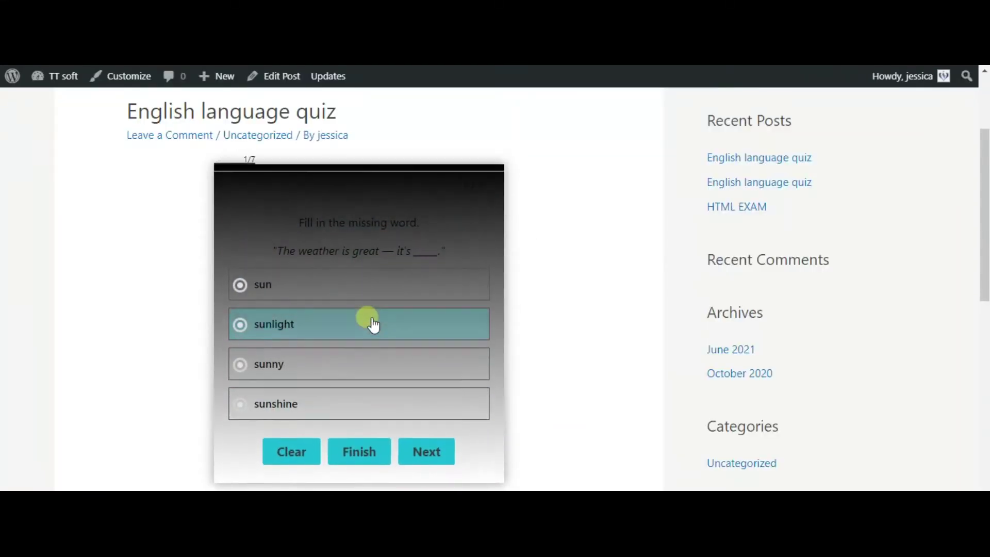
pyautogui.click(402, 341)
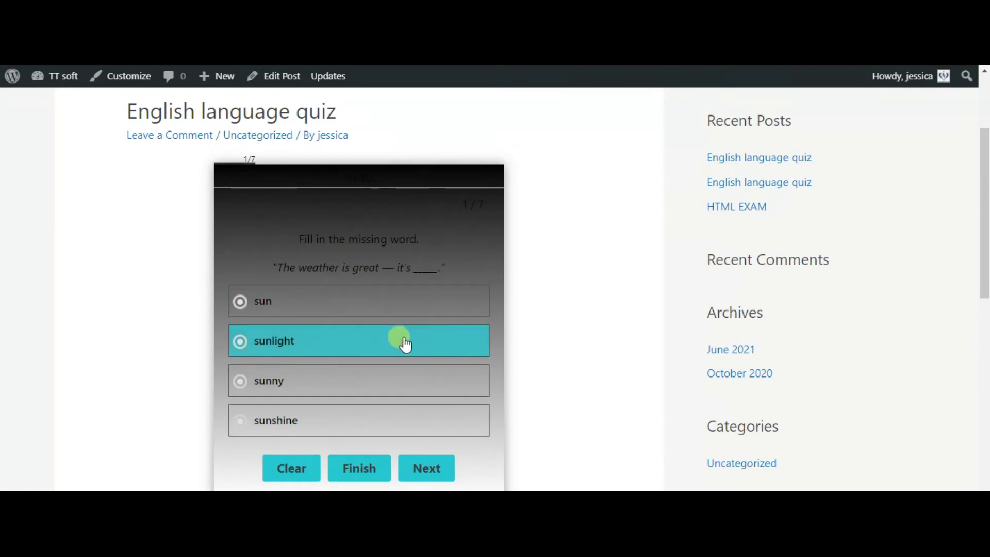
pyautogui.click(300, 383)
pyautogui.click(426, 470)
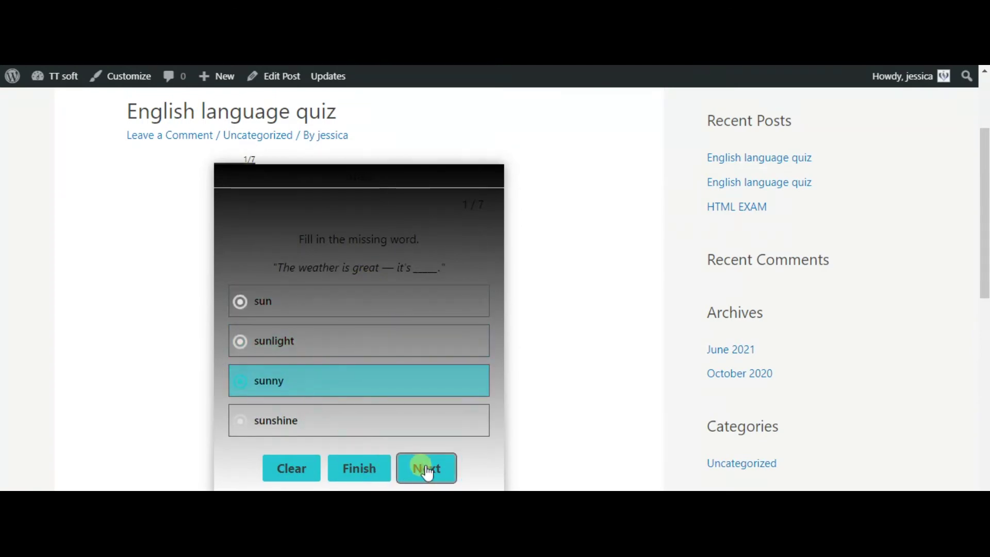
# - Answer the second quiz question with "headhurt" and pick an answer for the third question
pyautogui.click(328, 306)
pyautogui.click(390, 478)
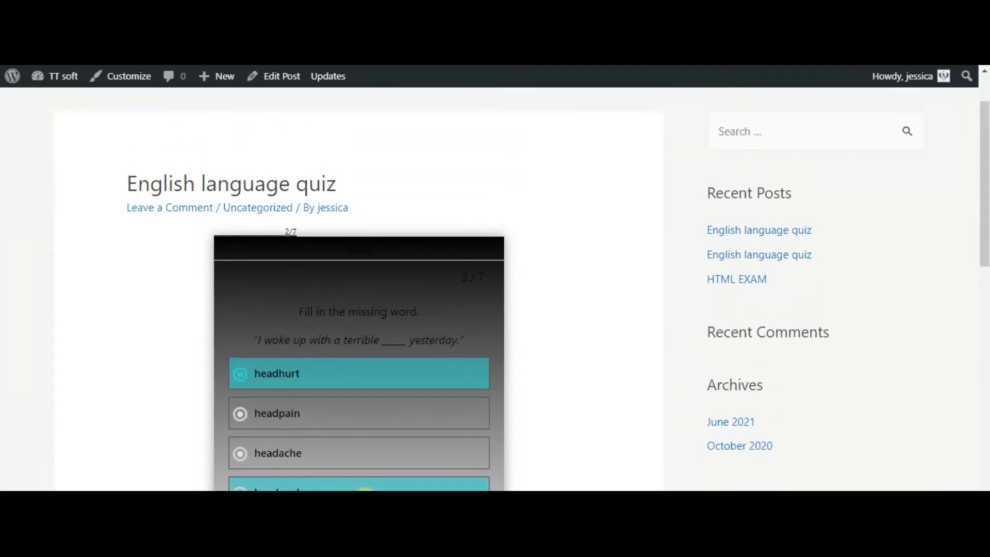
pyautogui.click(355, 437)
pyautogui.click(355, 295)
pyautogui.click(362, 437)
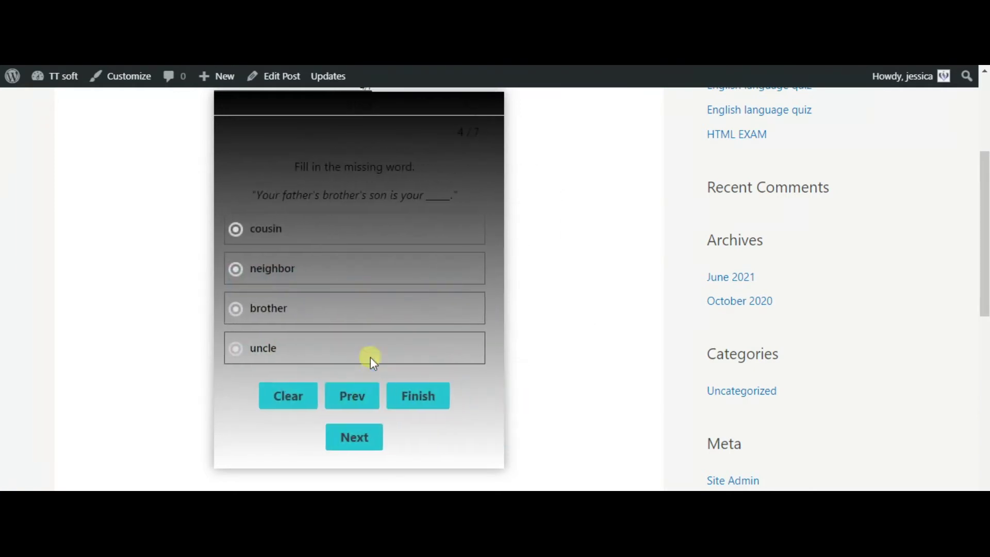
# - Answer the fourth, fifth and sixth quiz questions, choosing "make" for the swimming sentence
pyautogui.click(364, 317)
pyautogui.click(367, 402)
pyautogui.click(365, 437)
pyautogui.click(407, 379)
pyautogui.click(380, 457)
pyautogui.click(376, 272)
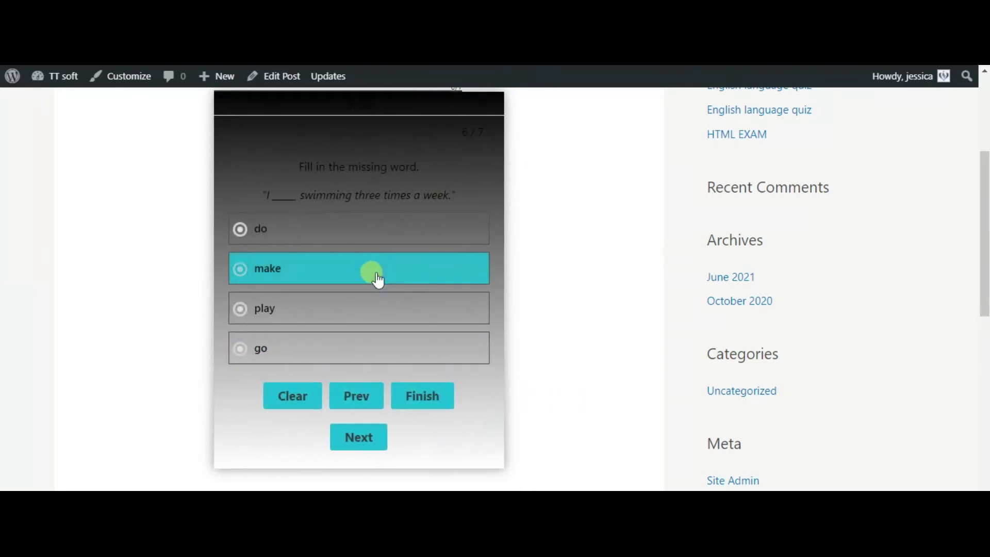
pyautogui.click(371, 432)
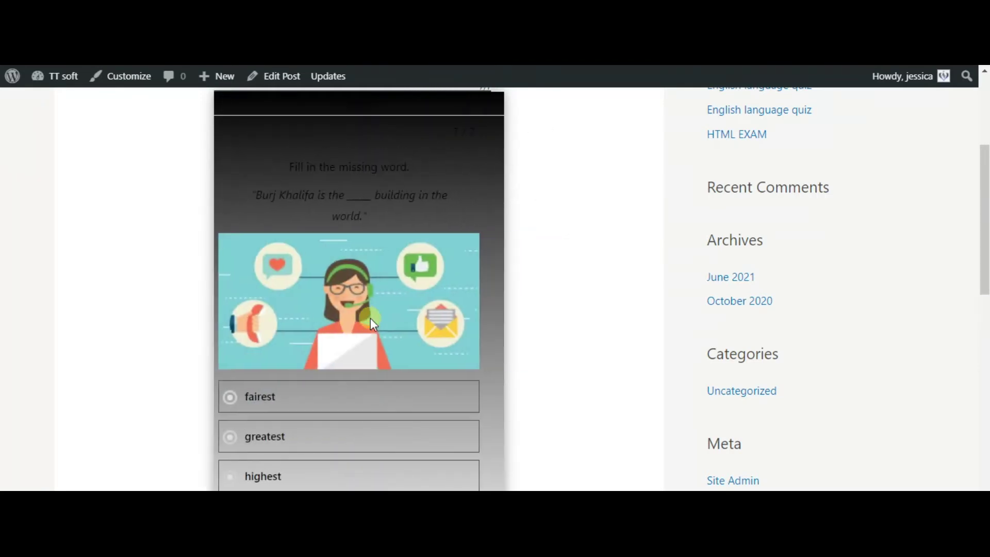
# - Finish the quiz by answering the last question with "highest", and rate the quiz five stars on the result page
pyautogui.scroll(-1, 370, 366)
pyautogui.click(371, 391)
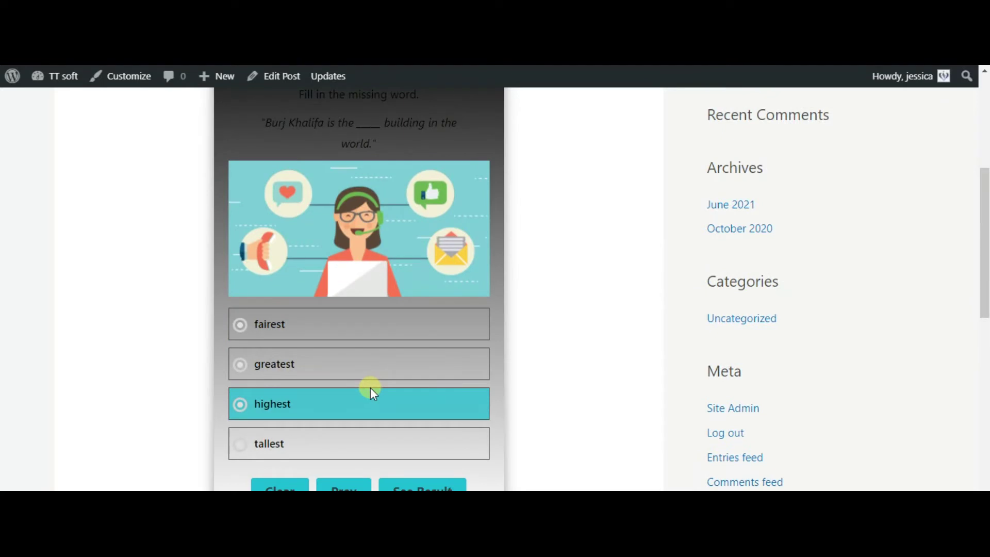
pyautogui.click(405, 485)
pyautogui.scroll(-1, 406, 464)
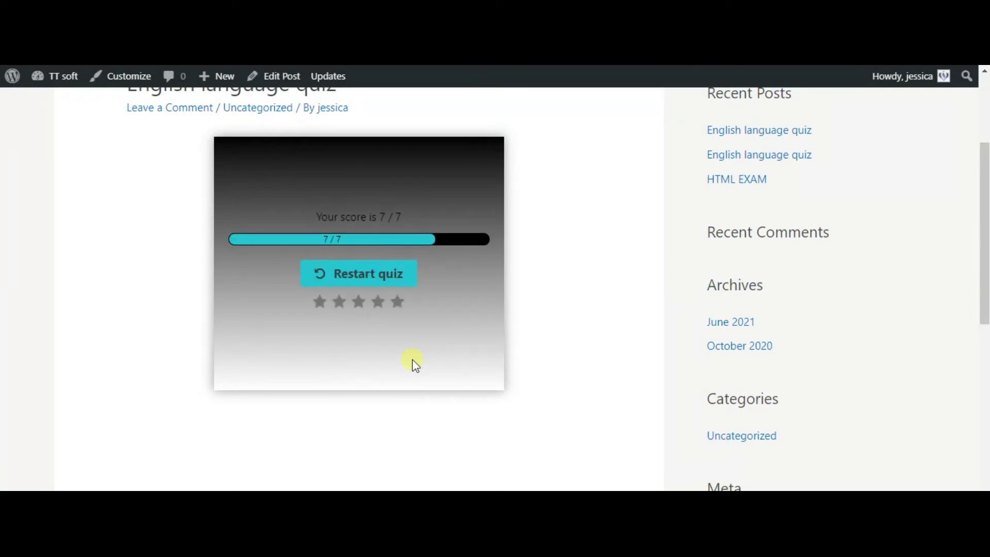
pyautogui.click(396, 304)
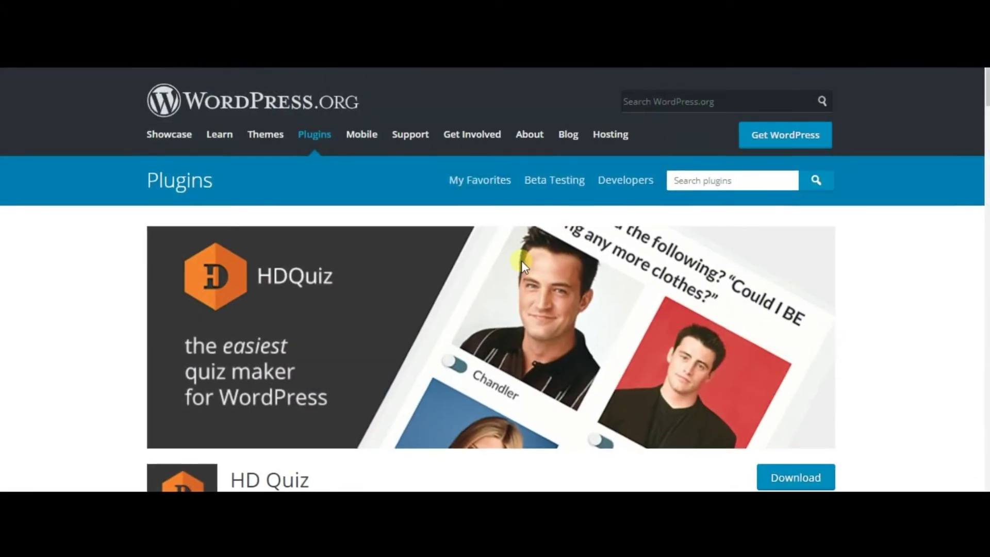
# - Read the HD Quiz plugin page on WordPress.org, covering its description, features, individual quiz options and usage instructions
pyautogui.scroll(-5, 503, 235)
pyautogui.scroll(-1, 503, 238)
pyautogui.scroll(-10, 503, 238)
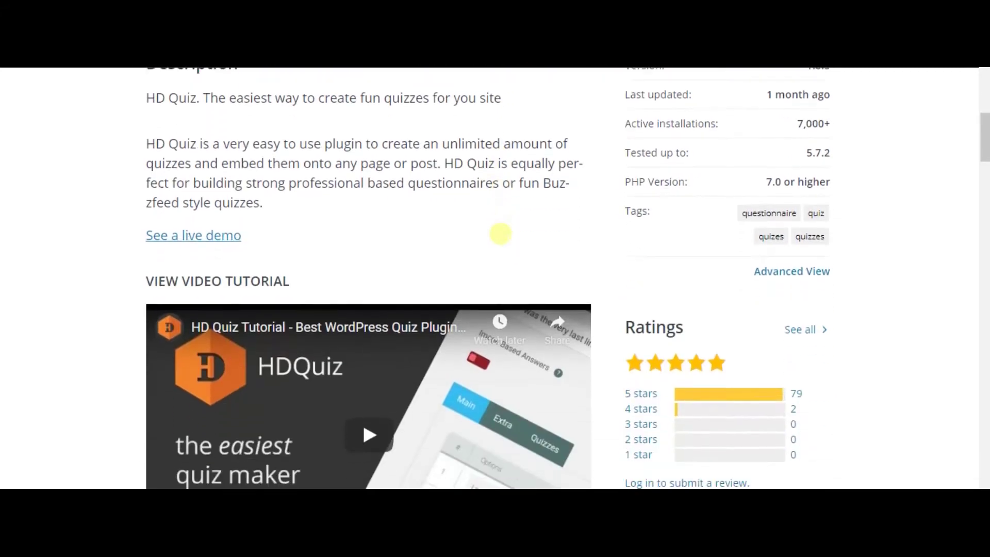
pyautogui.scroll(-12, 503, 234)
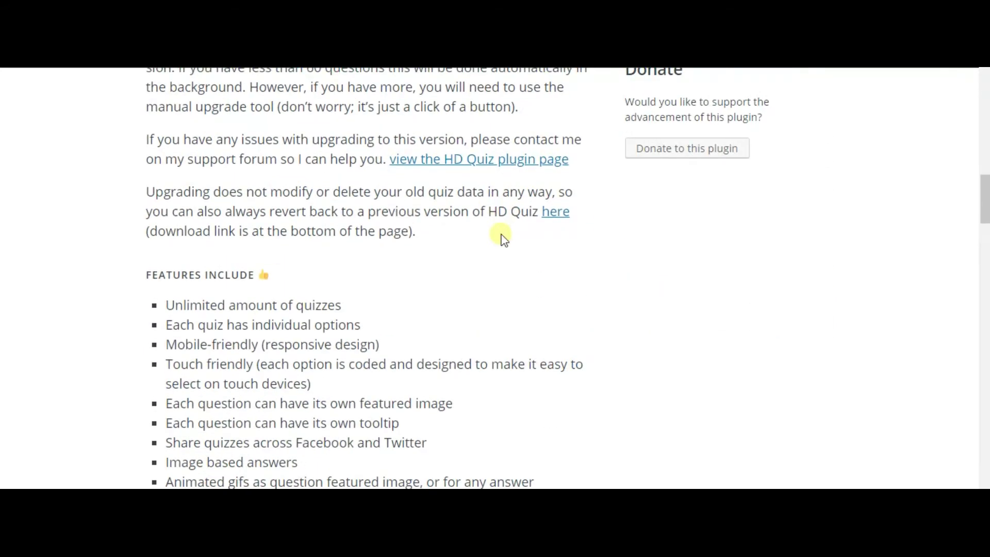
pyautogui.scroll(-7, 502, 239)
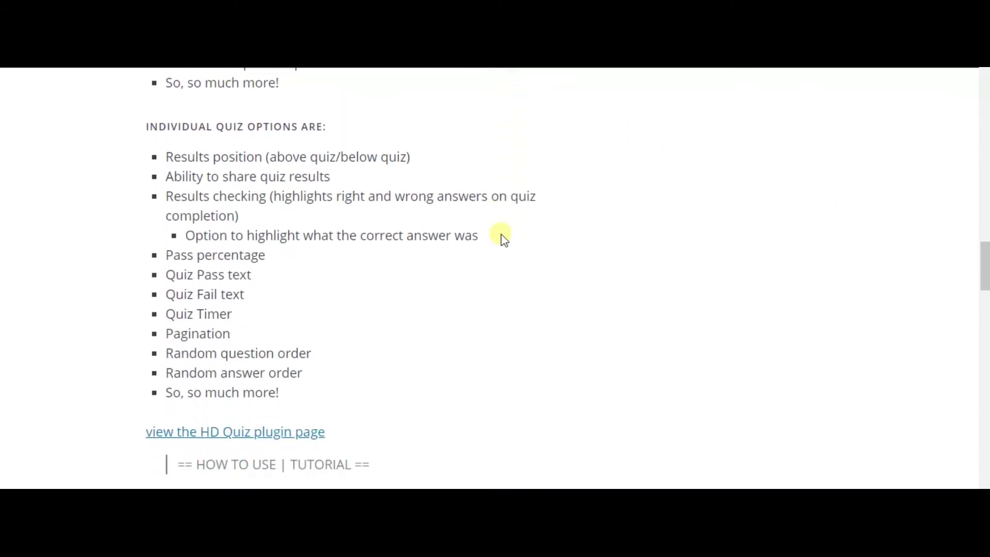
pyautogui.scroll(-5, 504, 238)
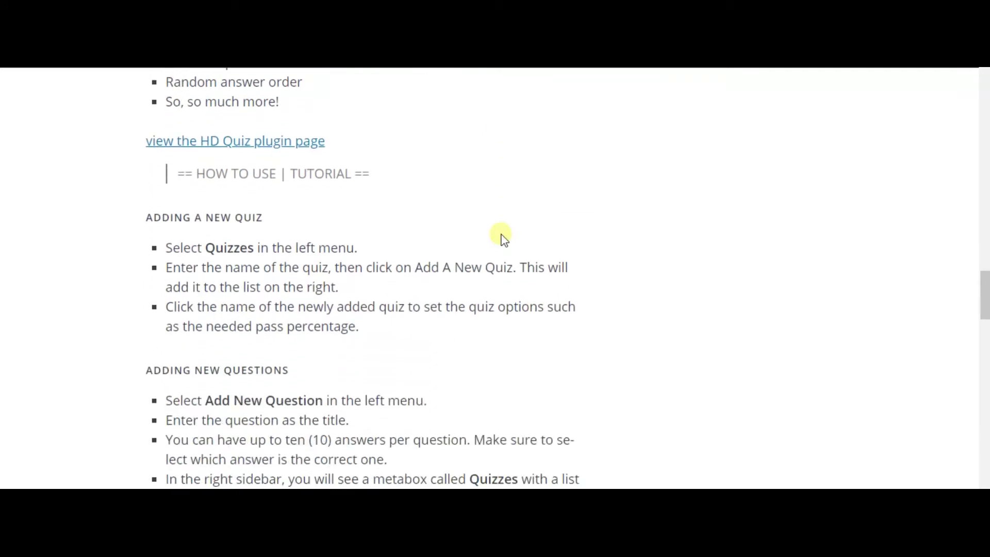
pyautogui.scroll(-6, 504, 238)
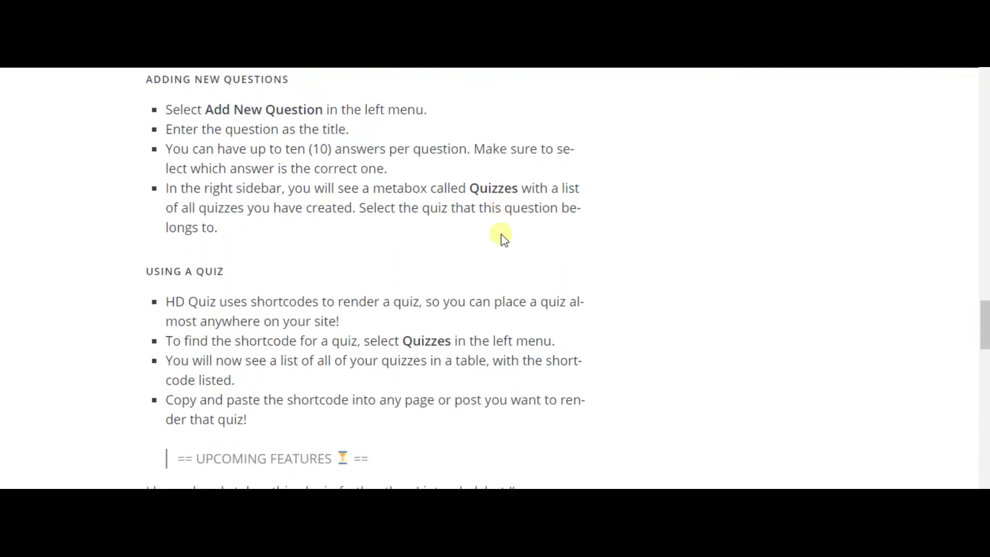
pyautogui.scroll(-2, 503, 238)
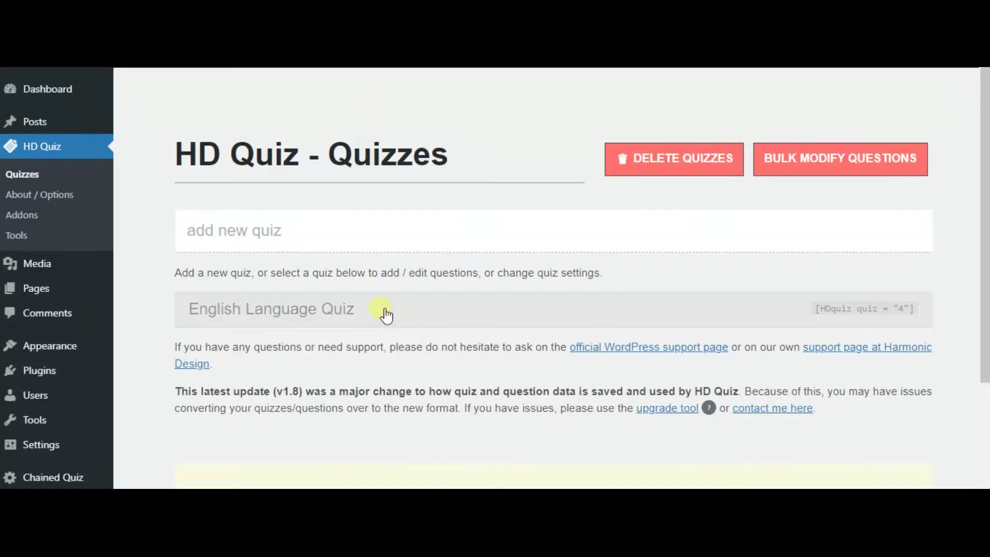
# - Open the English Language Quiz in HD Quiz and open its first question, about the 20-year-old brother
pyautogui.click(294, 311)
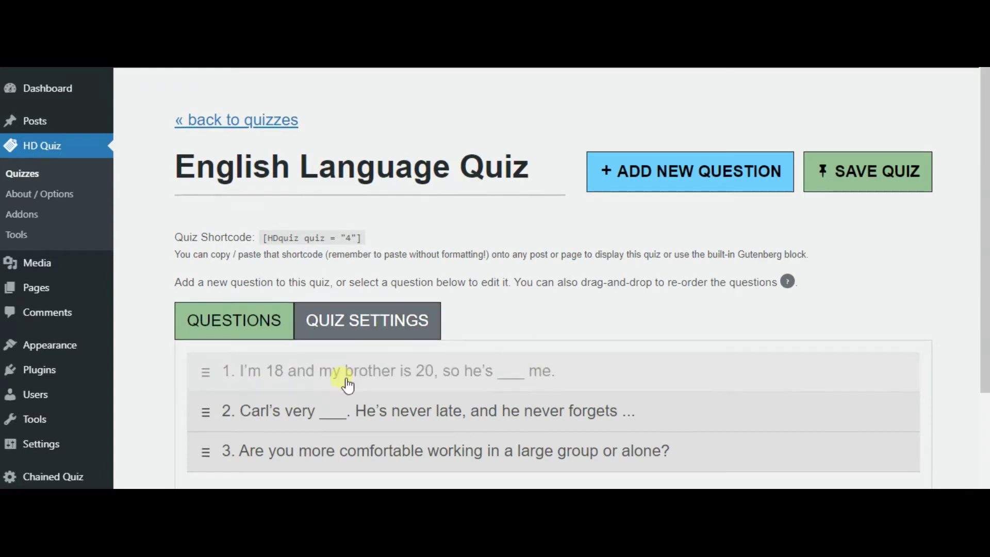
pyautogui.scroll(-2, 319, 361)
pyautogui.click(384, 240)
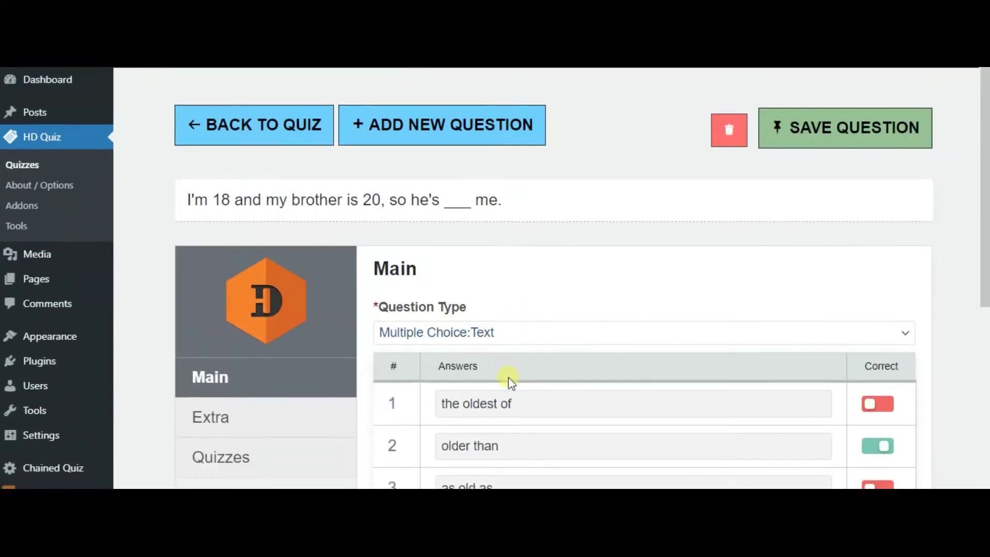
# - Review the available question types and the question's answers, keeping Multiple Choice:Text, and return to the quiz's question list
pyautogui.scroll(-3, 508, 380)
pyautogui.click(581, 207)
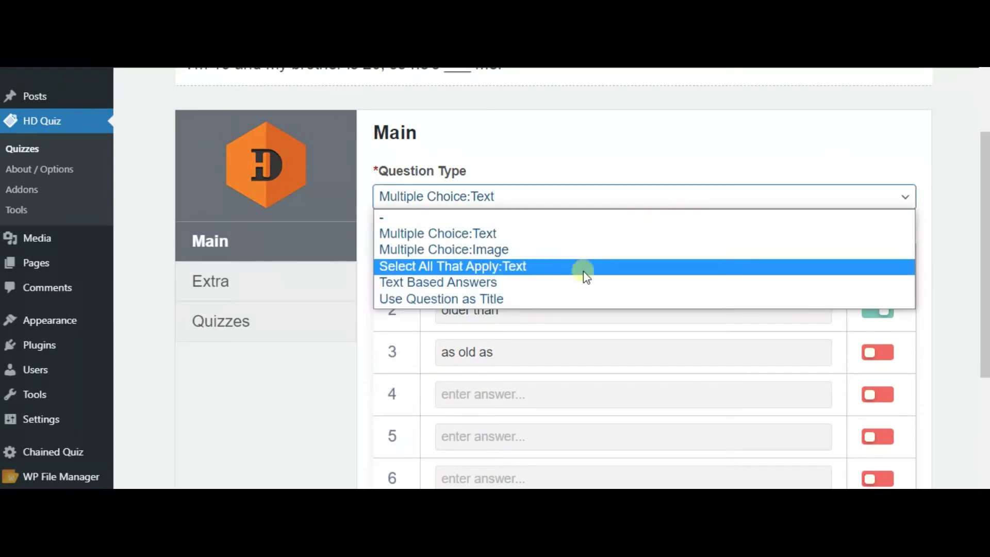
pyautogui.click(588, 172)
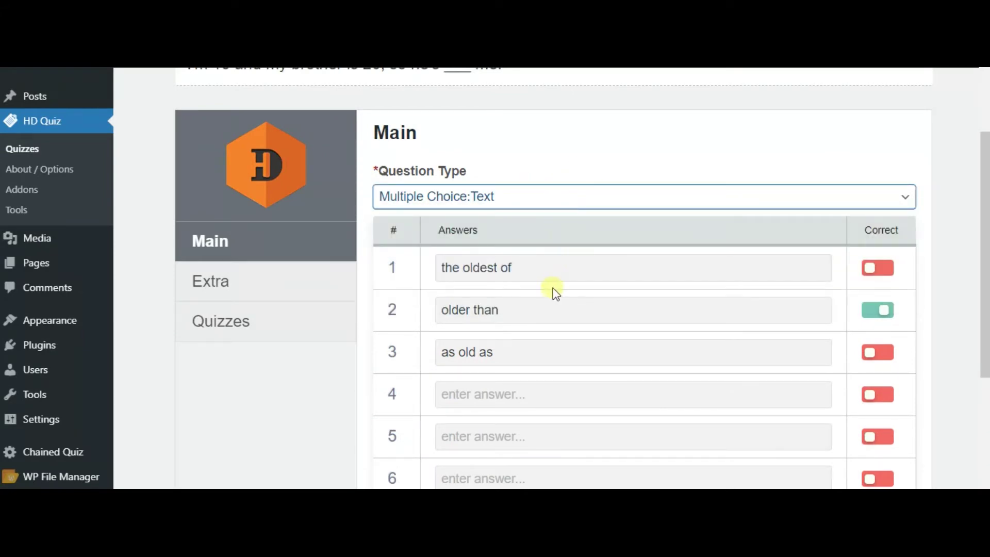
pyautogui.scroll(-2, 548, 296)
pyautogui.scroll(6, 544, 314)
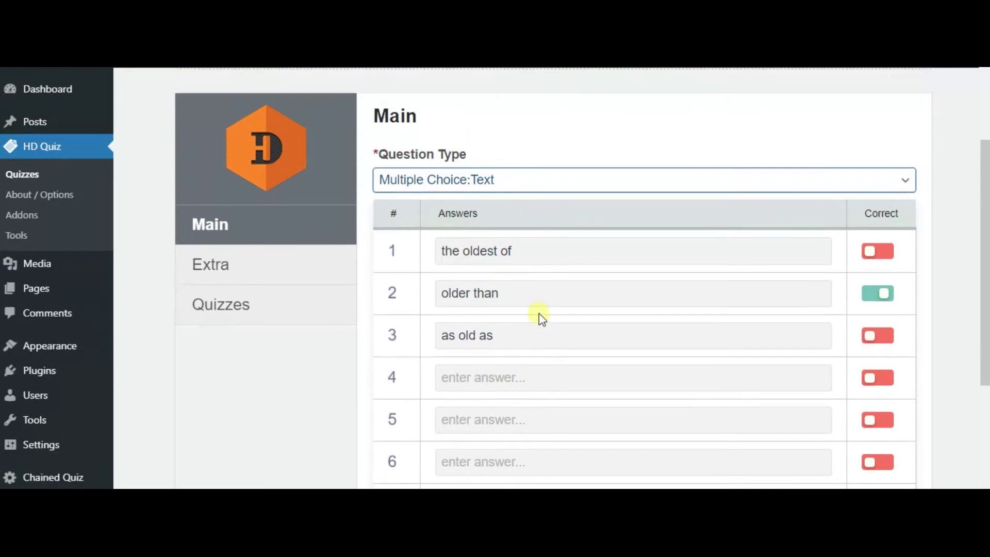
pyautogui.click(267, 133)
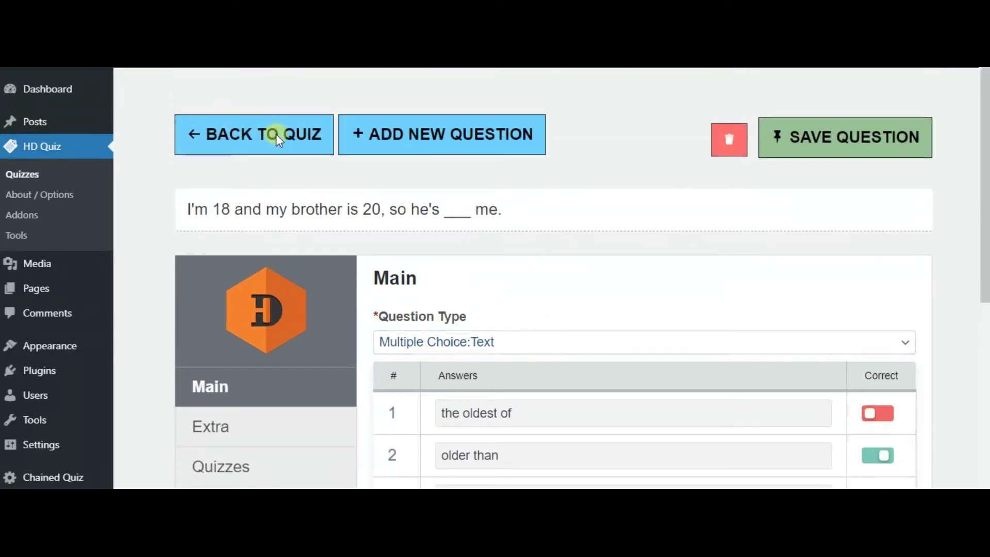
pyautogui.scroll(-2, 411, 299)
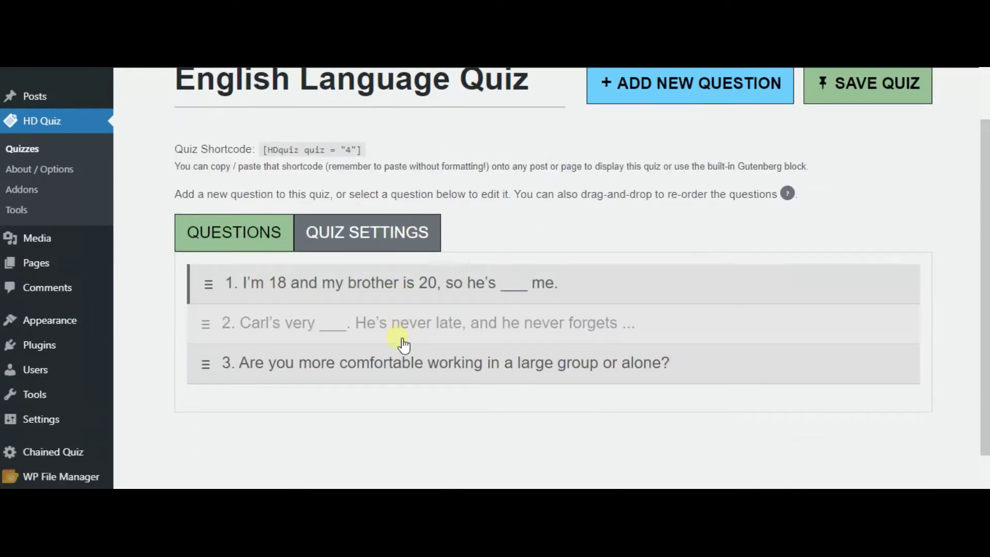
# - Open the English Language Quiz's settings and set the Quiz Pass Percentage to 80%
pyautogui.click(535, 361)
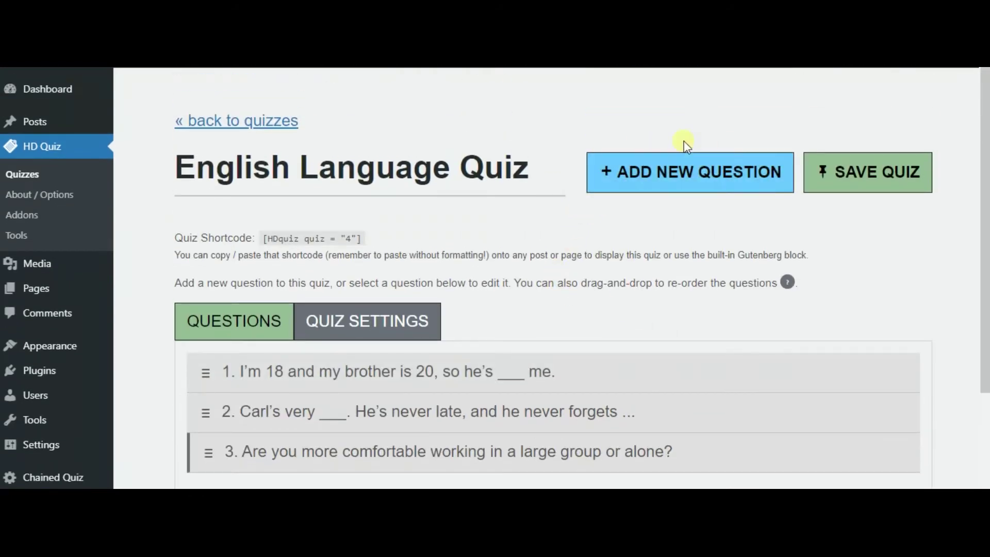
pyautogui.click(429, 327)
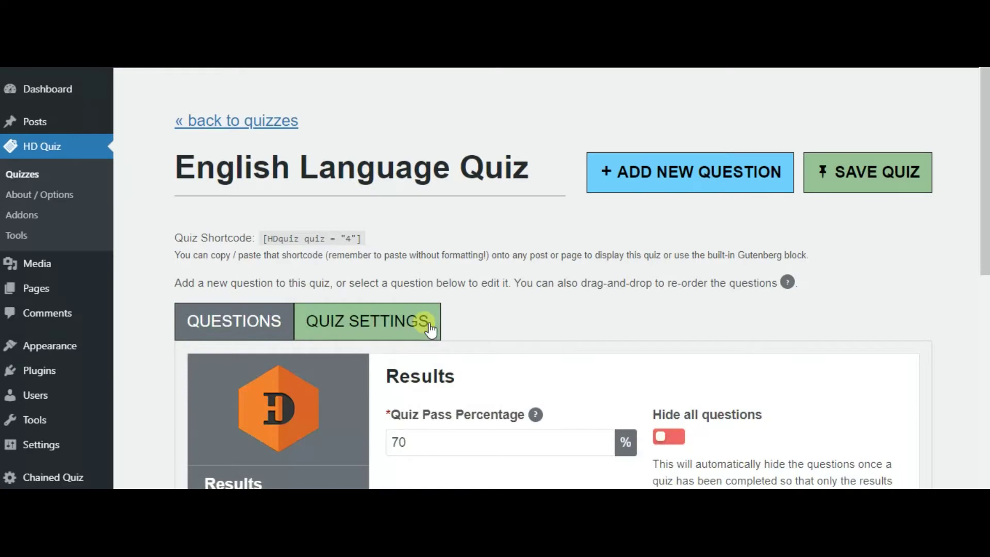
pyautogui.scroll(-3, 426, 326)
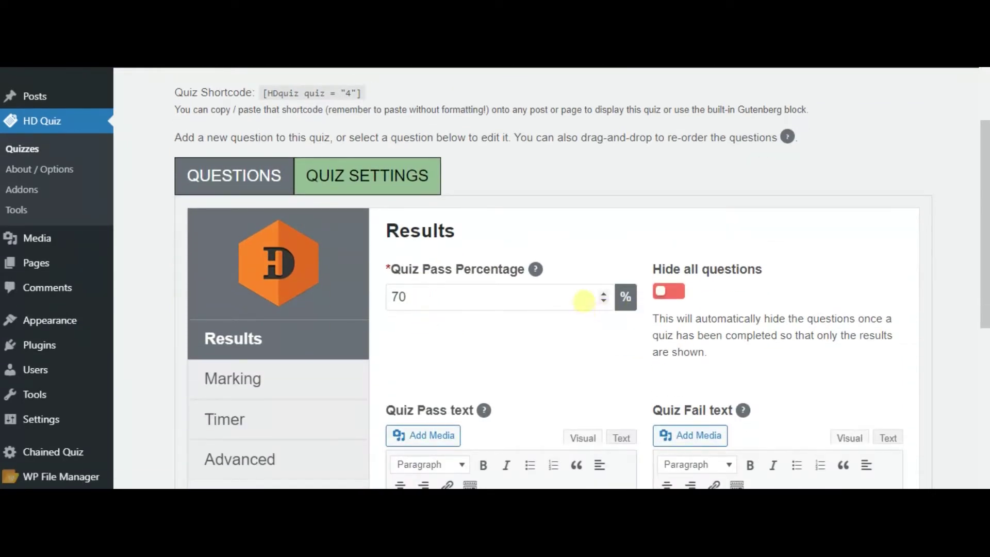
pyautogui.click(604, 294)
pyautogui.click(605, 294)
pyautogui.click(604, 293)
pyautogui.click(605, 293)
pyautogui.click(604, 293)
pyautogui.click(604, 294)
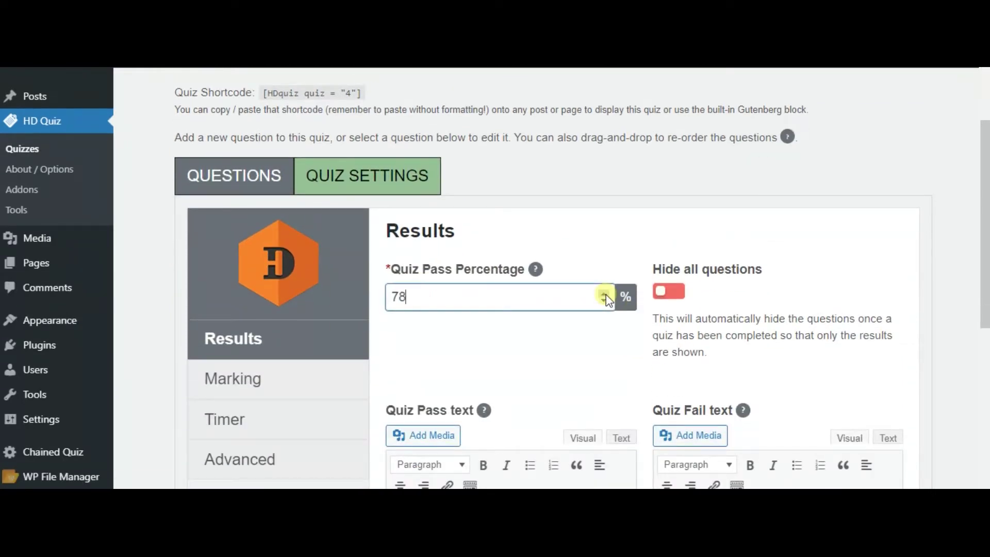
pyautogui.click(526, 369)
# - Review the quiz's pass and fail texts in the Results settings and the options in the Marking settings
pyautogui.scroll(-4, 515, 364)
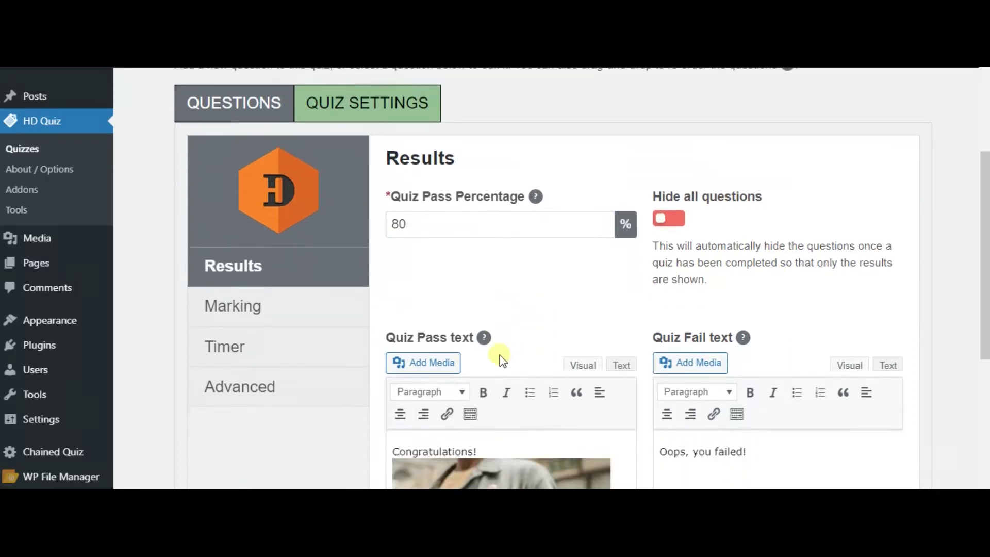
pyautogui.scroll(-1, 490, 354)
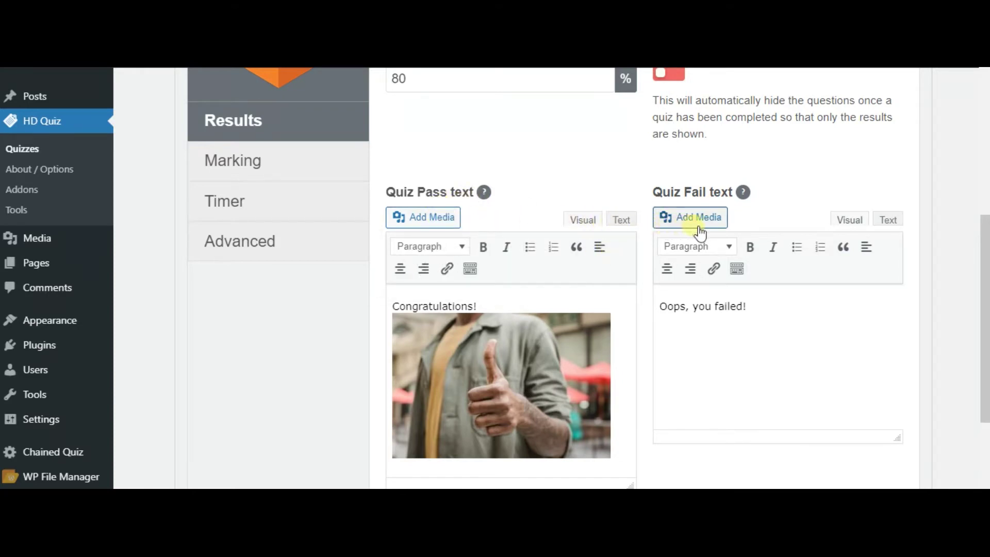
pyautogui.scroll(-2, 705, 317)
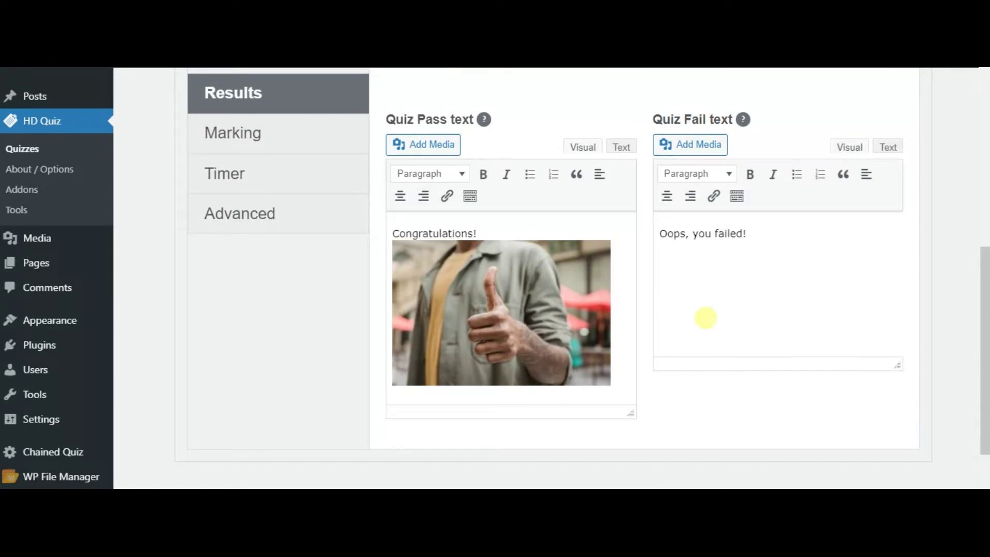
pyautogui.click(231, 133)
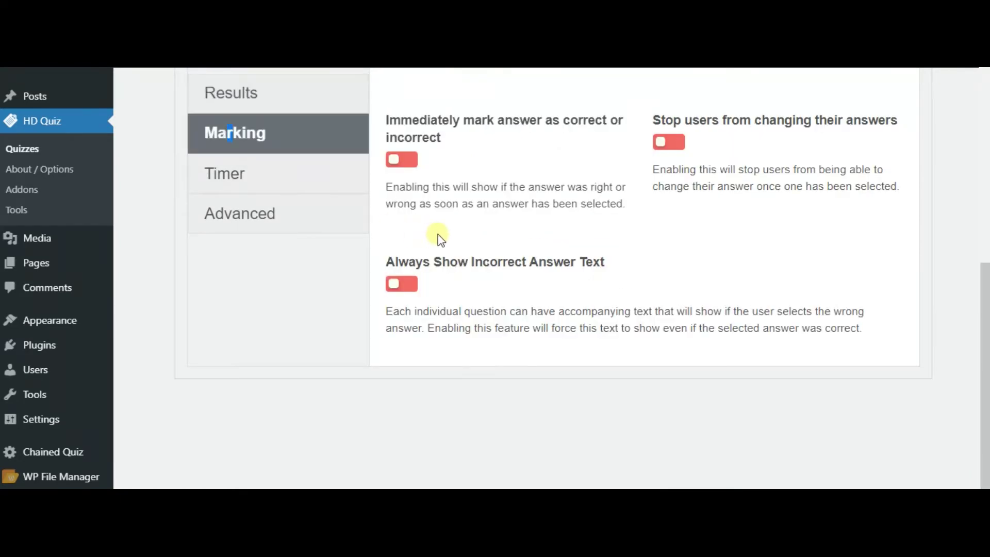
pyautogui.scroll(5, 467, 225)
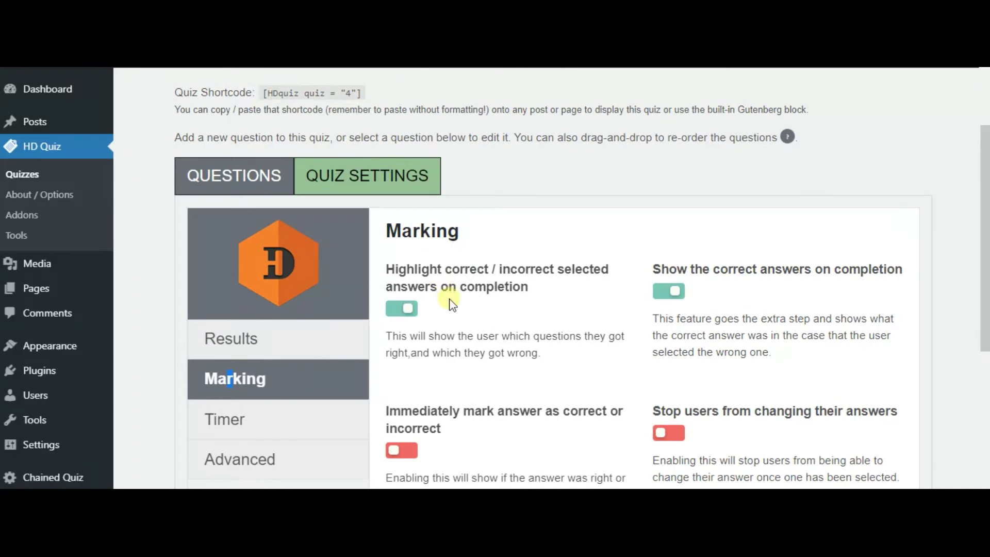
pyautogui.scroll(-3, 539, 291)
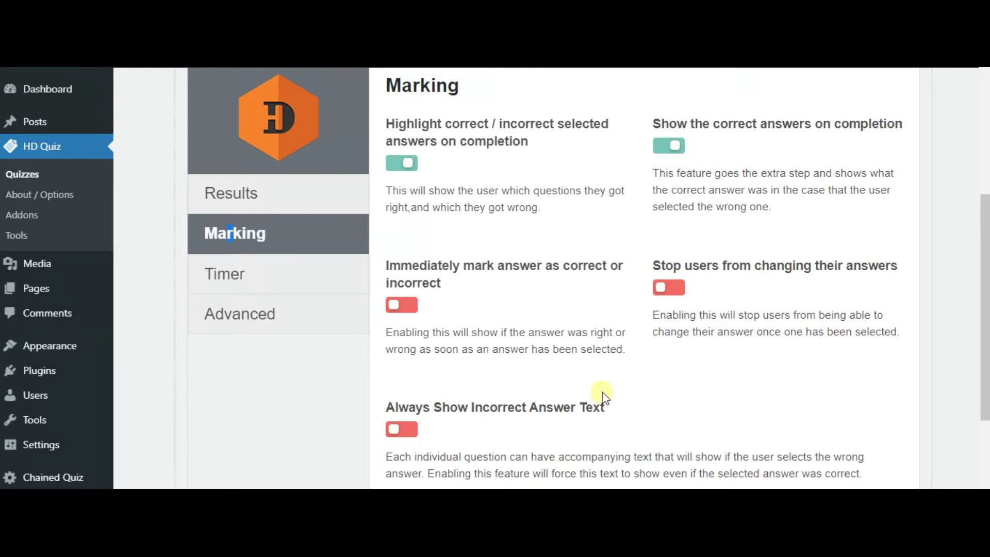
# - In the Timer settings, set the countdown to 130 seconds and turn off Per question timing
pyautogui.click(307, 282)
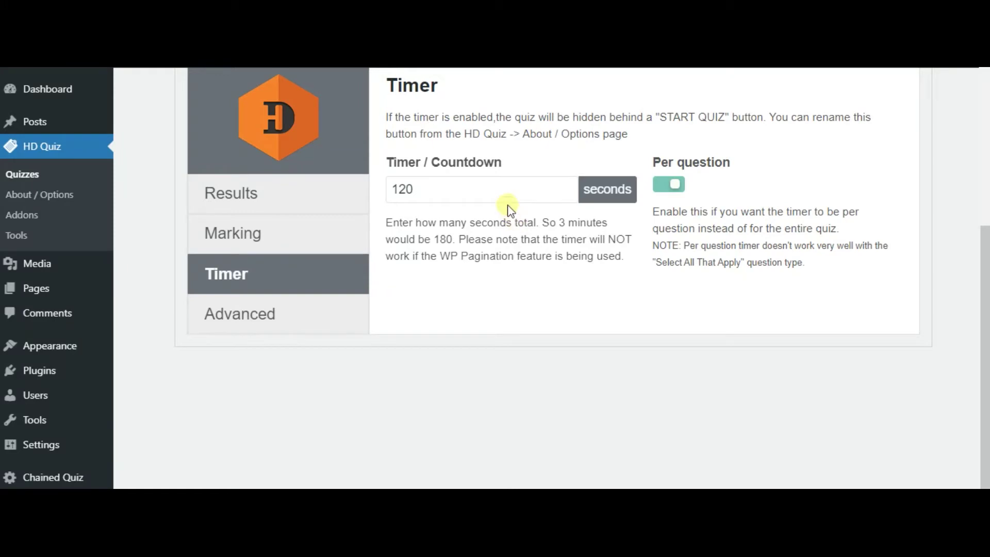
pyautogui.click(500, 191)
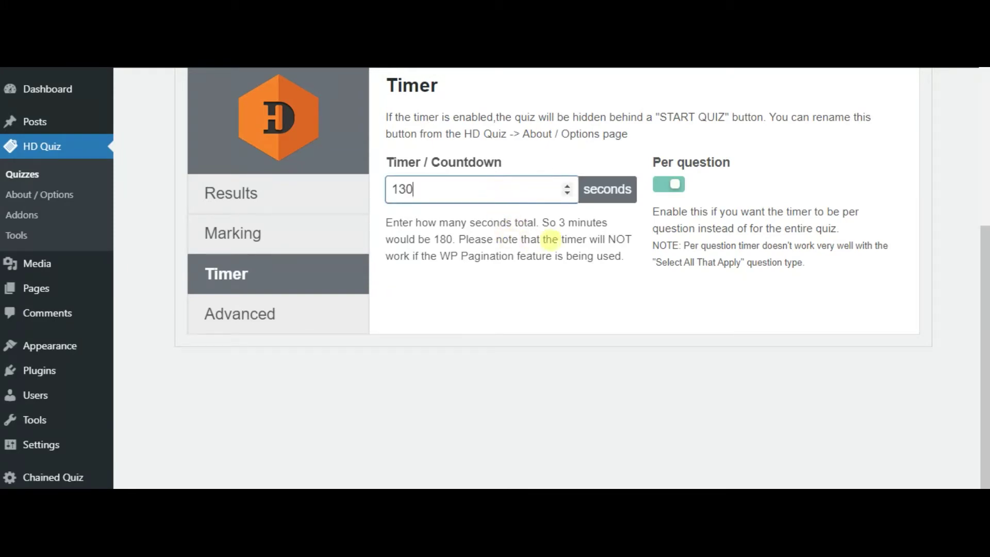
pyautogui.click(665, 185)
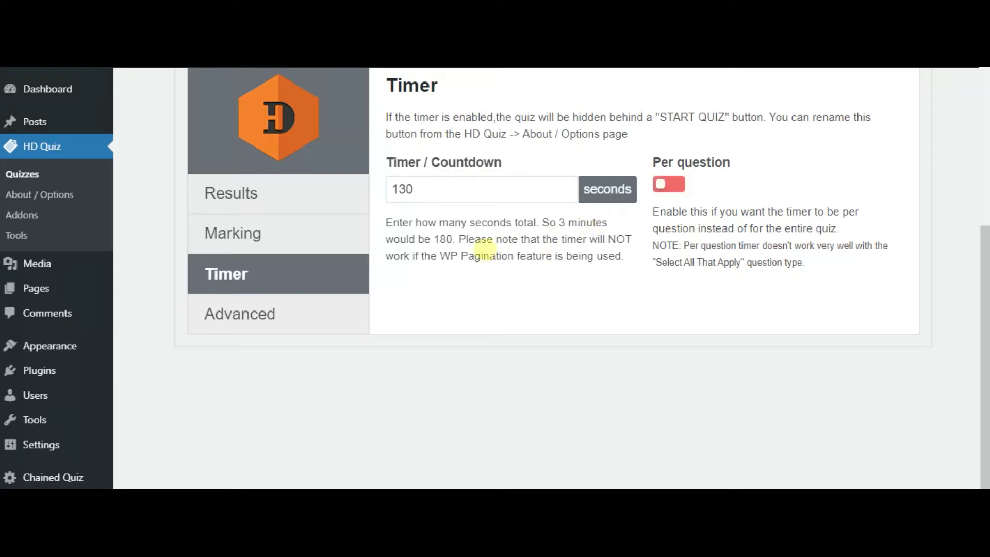
# - Review the Advanced quiz settings, including sharing results, randomized order, question pool and WP Pagination
pyautogui.click(276, 320)
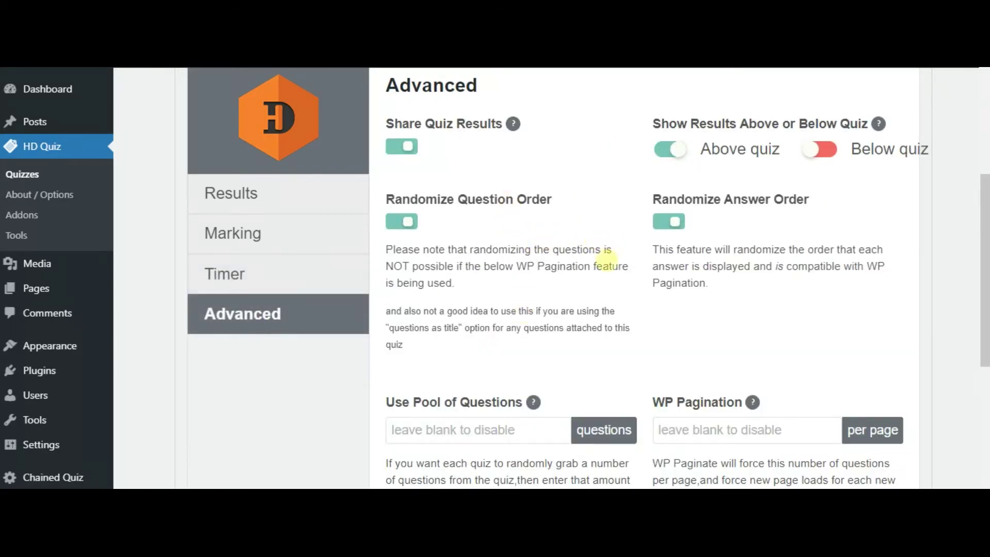
pyautogui.scroll(-1, 601, 263)
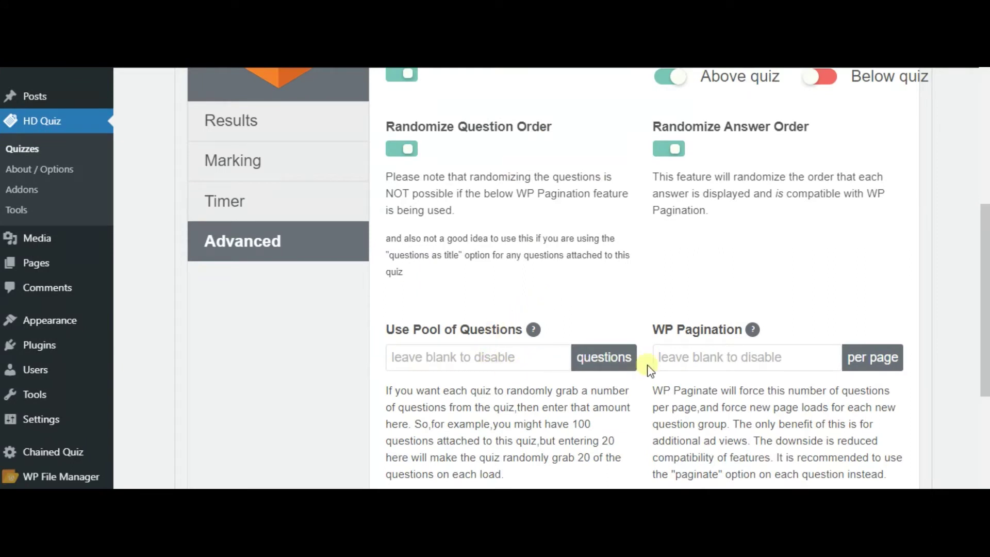
pyautogui.scroll(2, 706, 370)
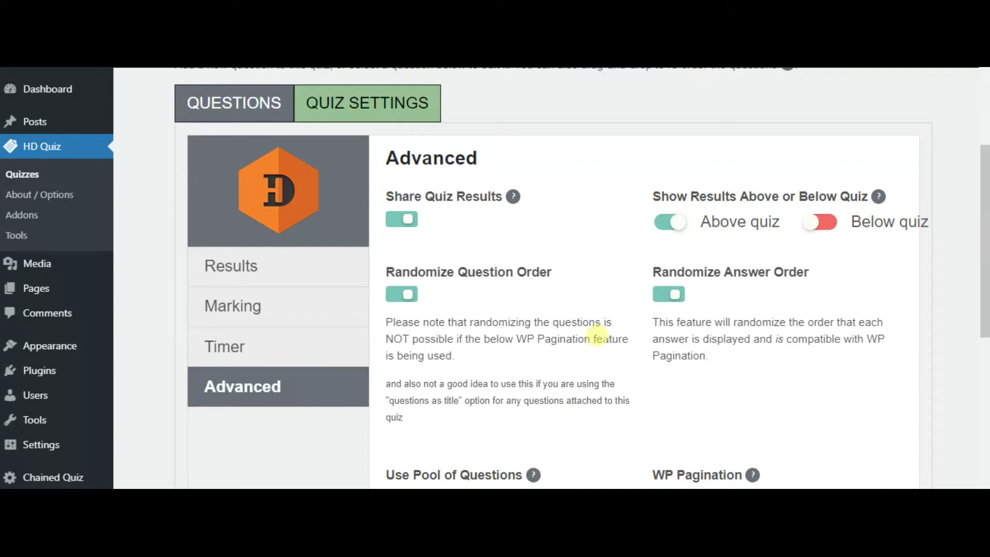
pyautogui.scroll(3, 597, 335)
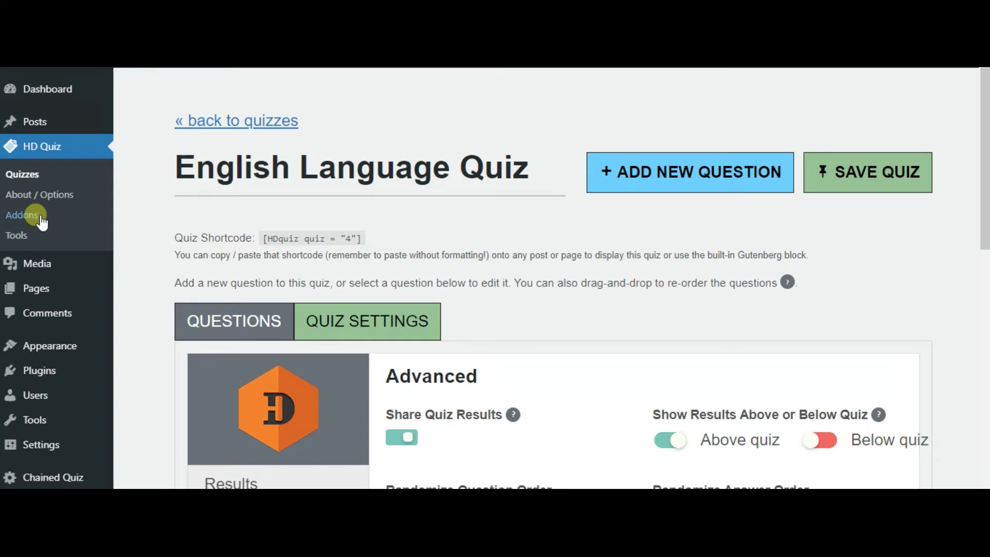
# - Browse the HD Quiz addons page through to the Save Results Pro and Quiz Styler addons
pyautogui.click(22, 214)
pyautogui.scroll(-6, 463, 240)
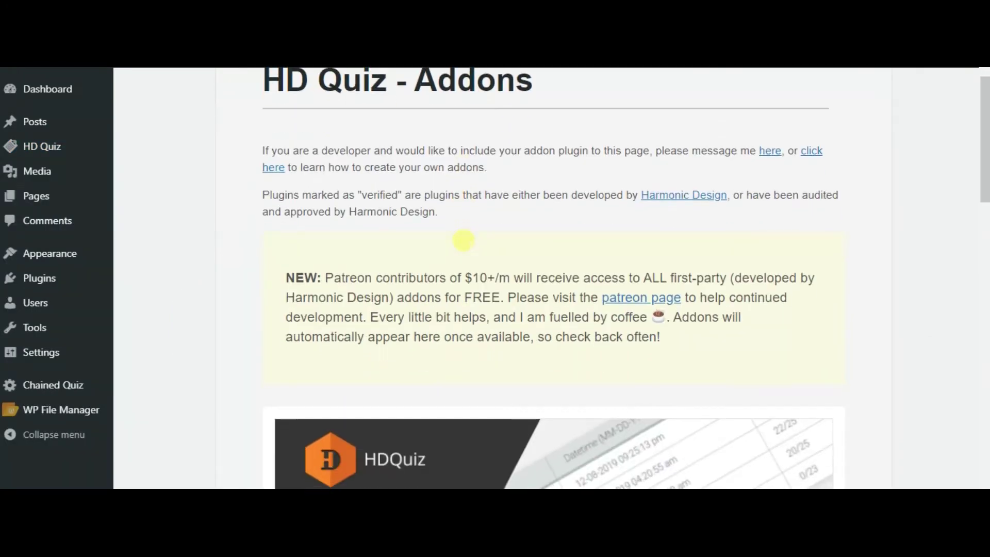
pyautogui.scroll(-3, 463, 240)
pyautogui.scroll(-4, 491, 281)
pyautogui.scroll(-6, 490, 285)
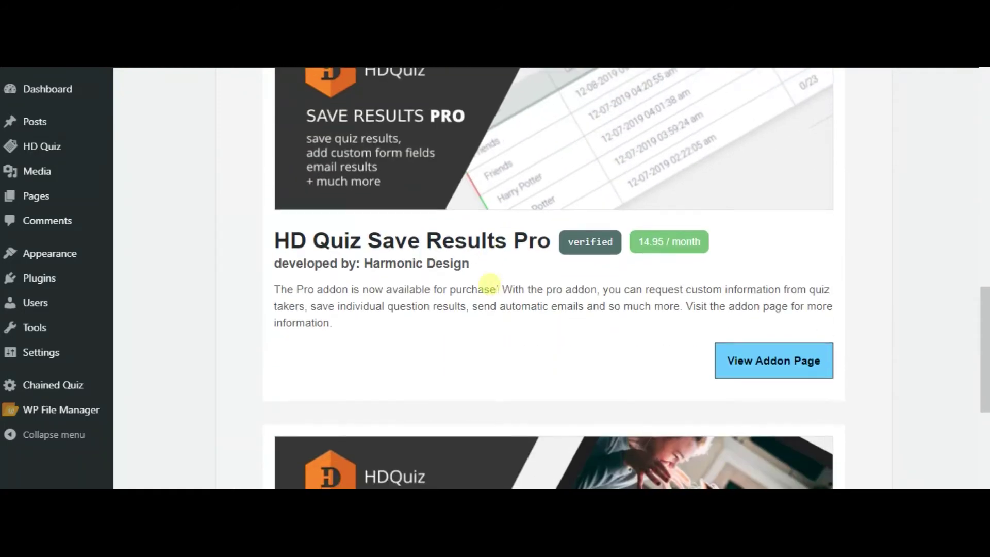
pyautogui.scroll(-5, 492, 289)
pyautogui.moveTo(495, 290)
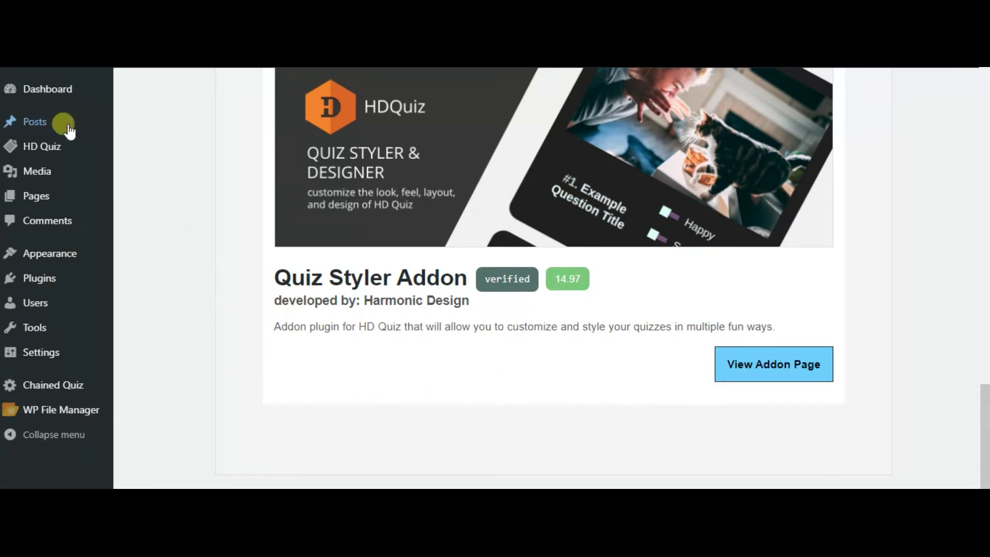
# - Copy the English Language Quiz shortcode and publish a new post titled "HD Quiz" containing [HDquiz quiz = "4"]
pyautogui.moveTo(66, 146)
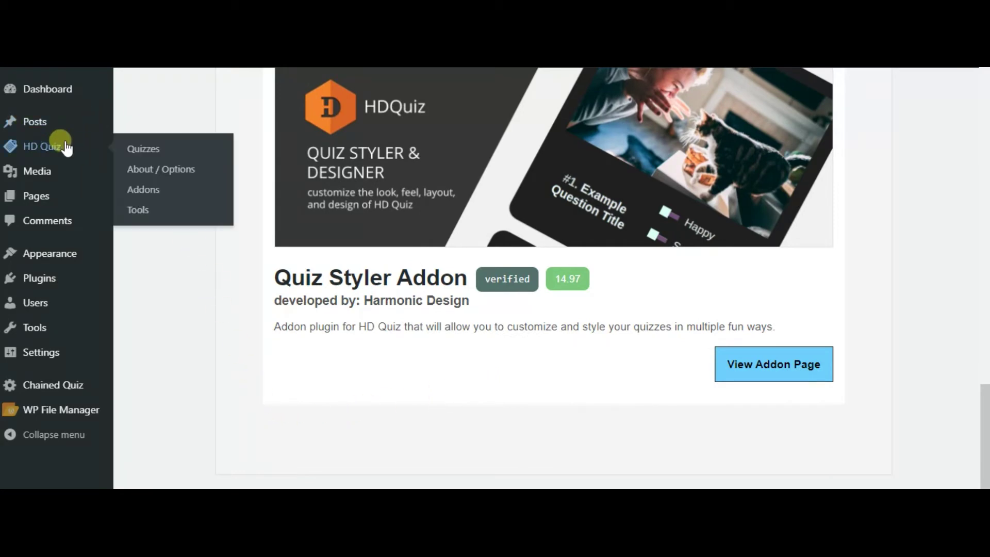
pyautogui.click(145, 150)
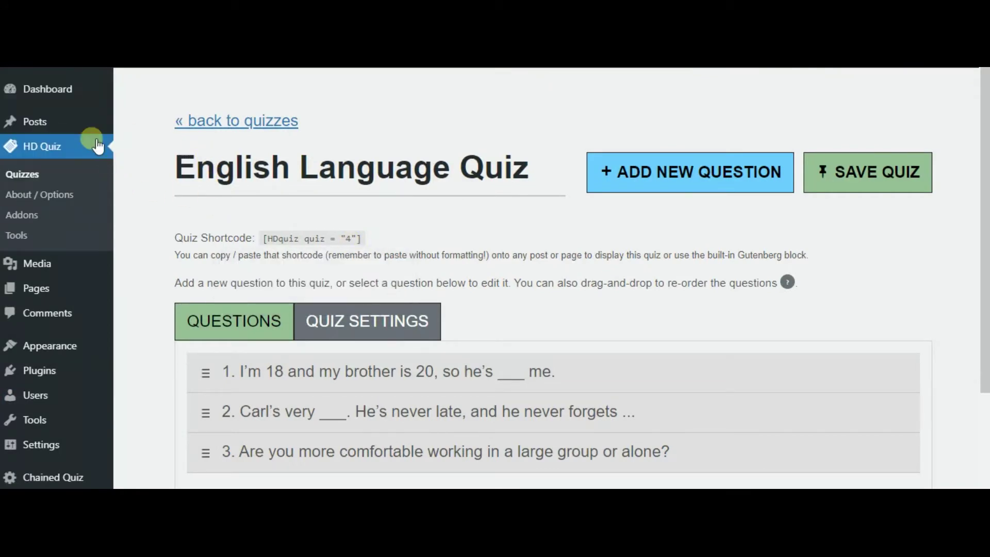
pyautogui.moveTo(115, 133)
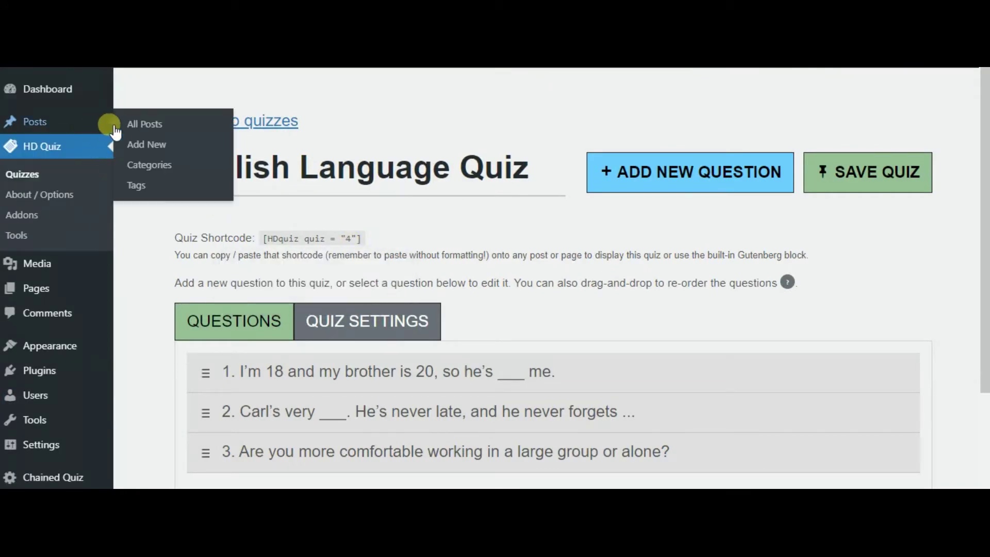
pyautogui.click(157, 146)
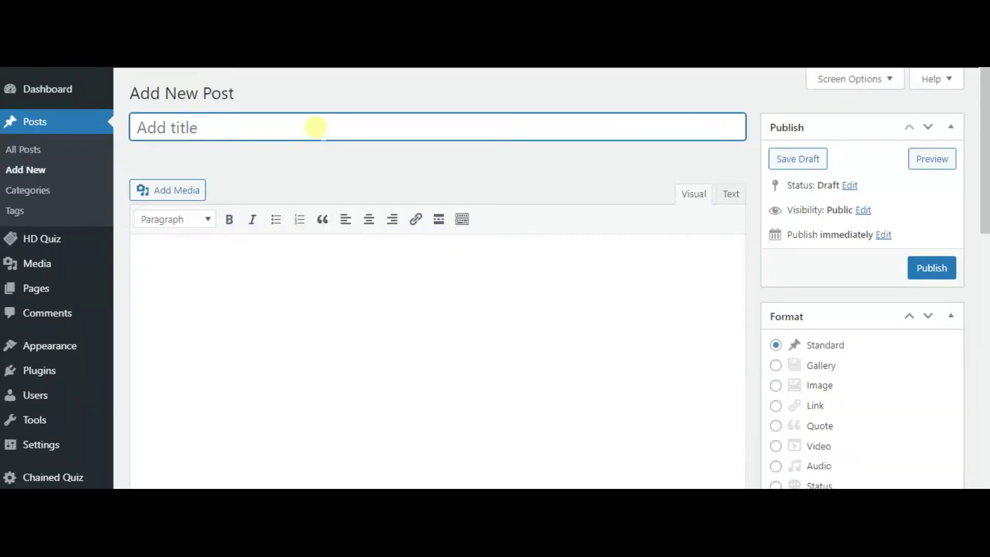
pyautogui.write('HD Quiz')
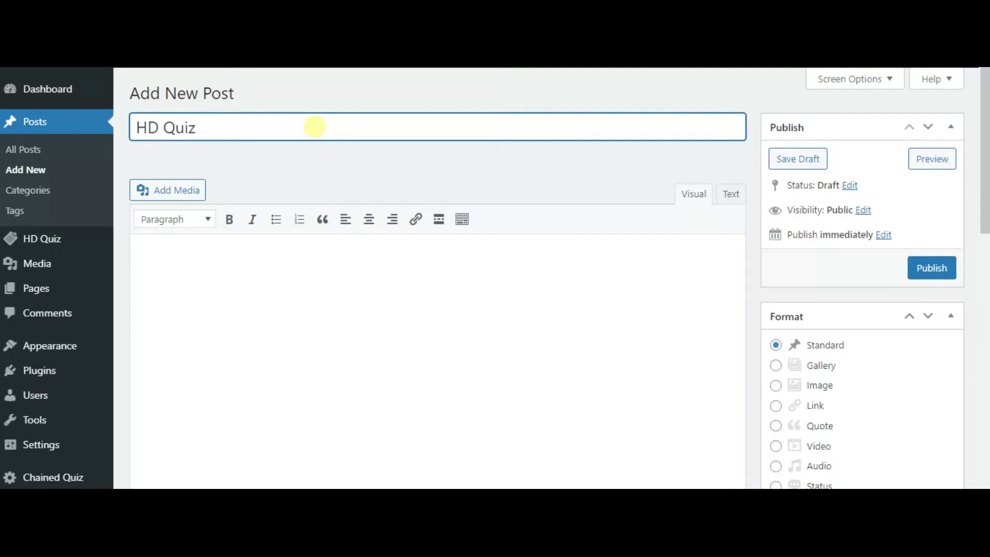
pyautogui.click(298, 271)
pyautogui.write('[HDquiz quiz = "4"] click to copy shortcode')
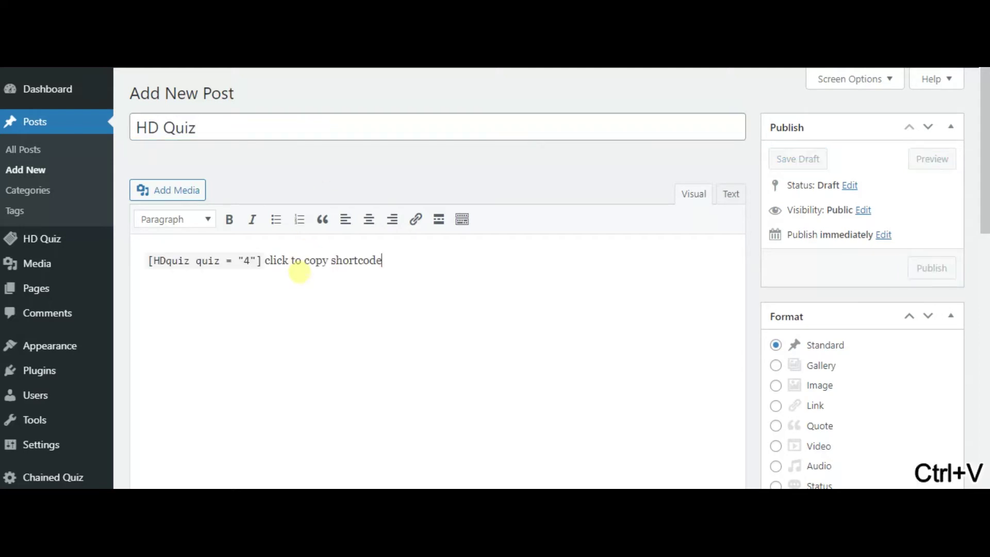
pyautogui.click(922, 269)
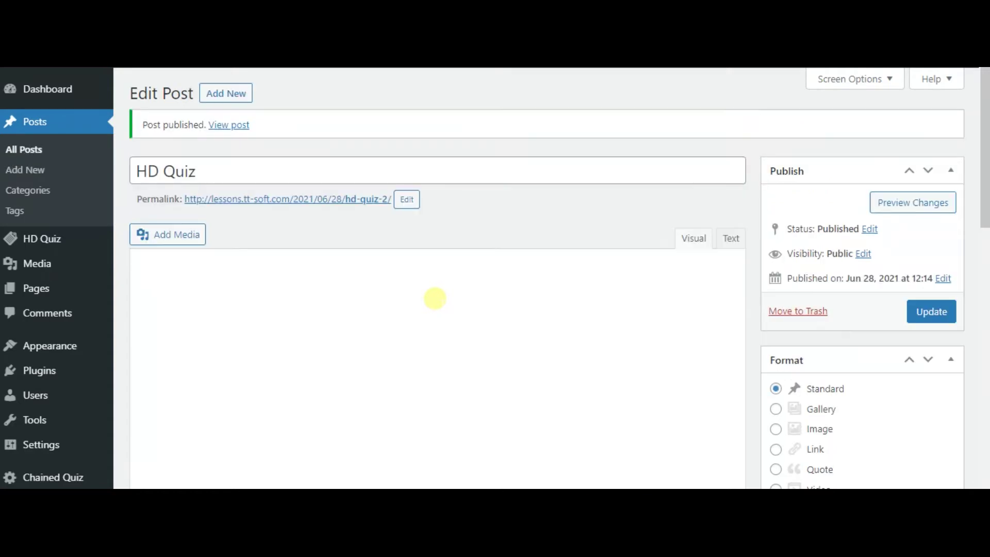
# - View the published HD Quiz post, start the quiz and answer the first question with "older than"
pyautogui.click(323, 205)
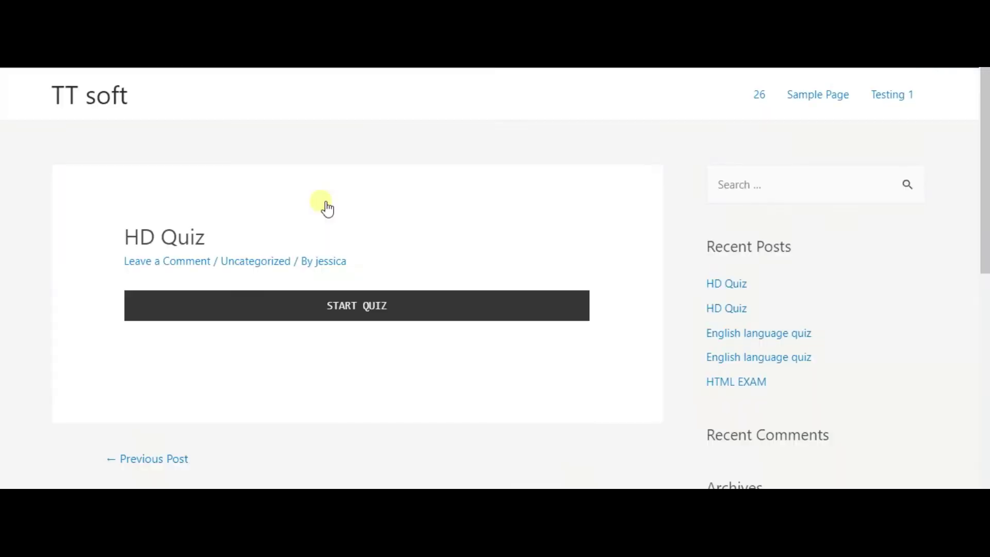
pyautogui.click(335, 306)
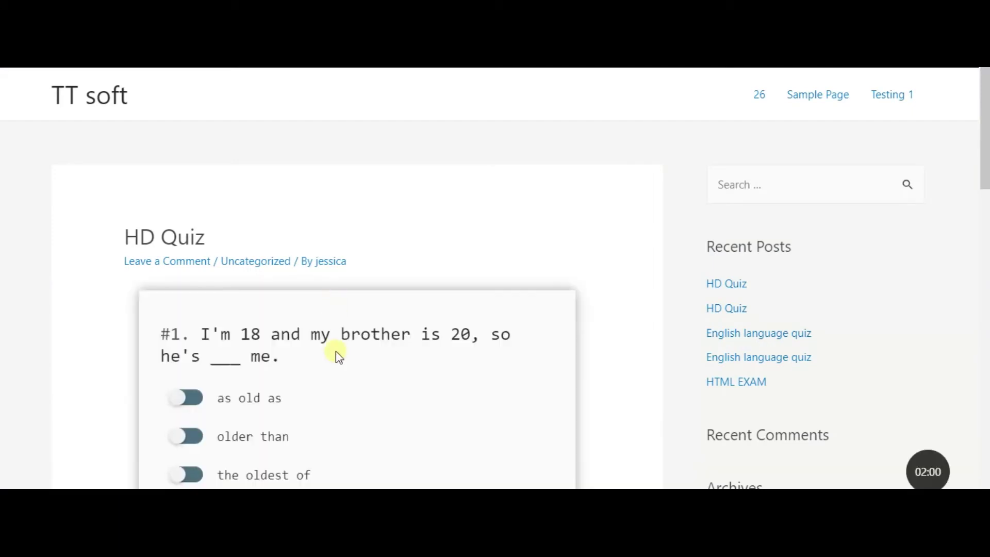
pyautogui.scroll(-1, 342, 365)
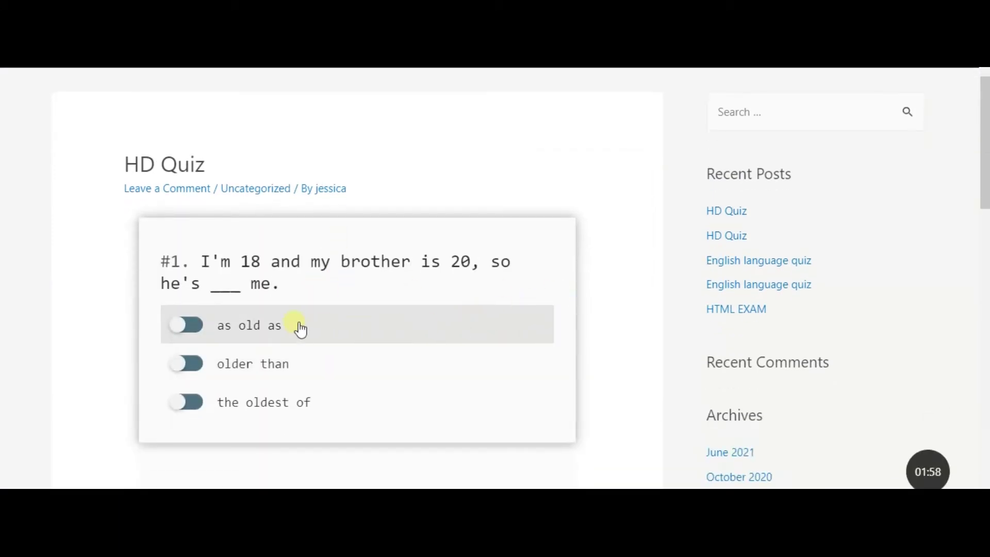
pyautogui.click(188, 365)
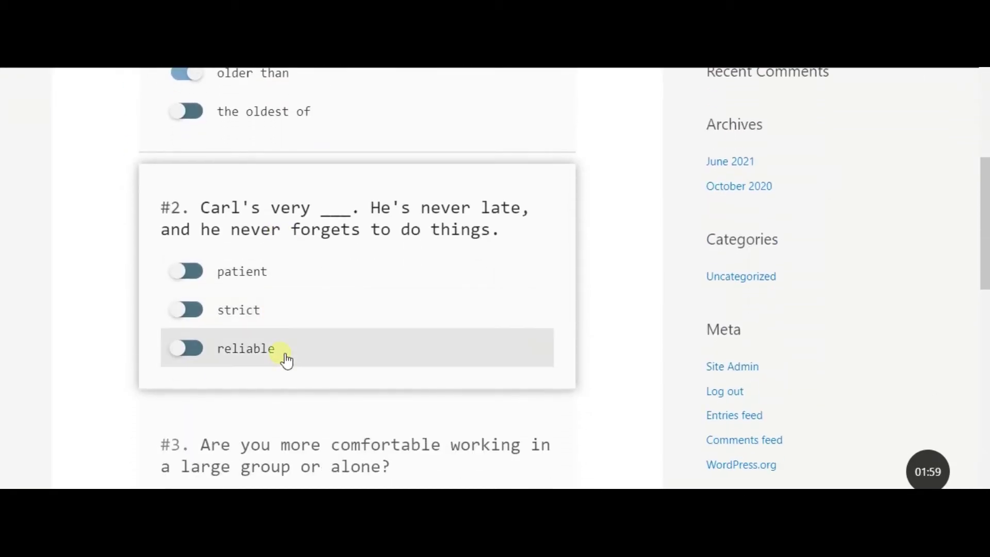
# - Answer the second question with "patient" and the third with "safasfa", and finish the quiz to review its marking
pyautogui.click(219, 281)
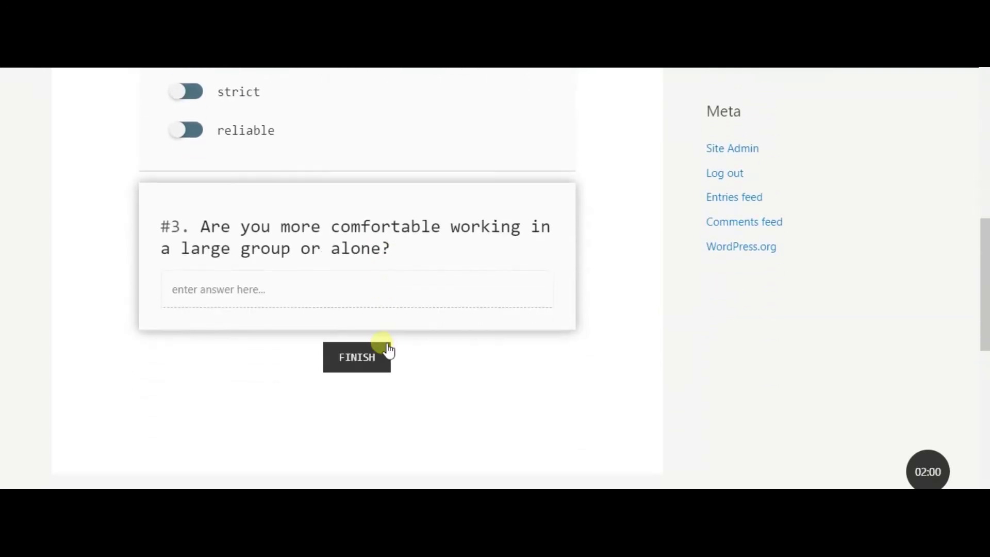
pyautogui.click(344, 297)
pyautogui.write('safasfa')
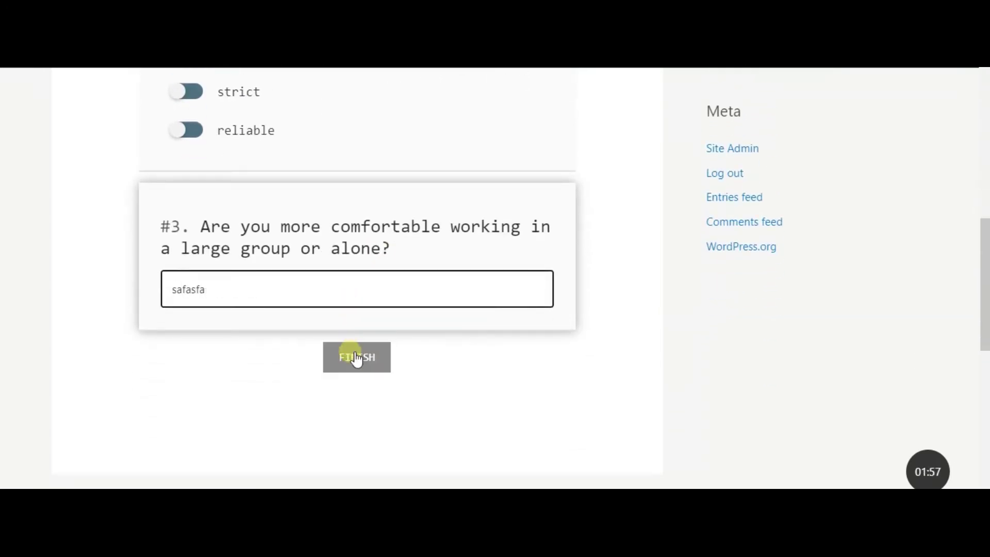
pyautogui.click(351, 355)
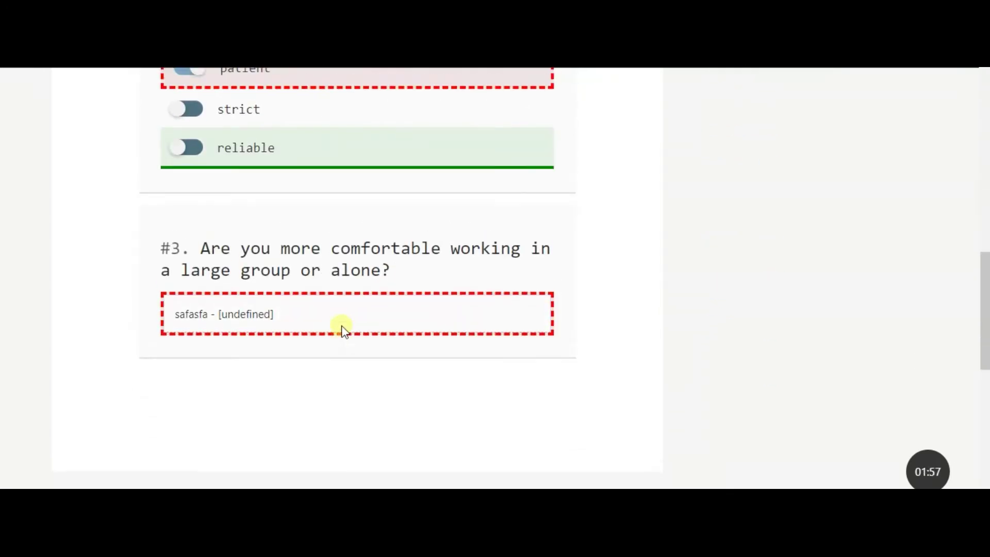
pyautogui.scroll(4, 345, 323)
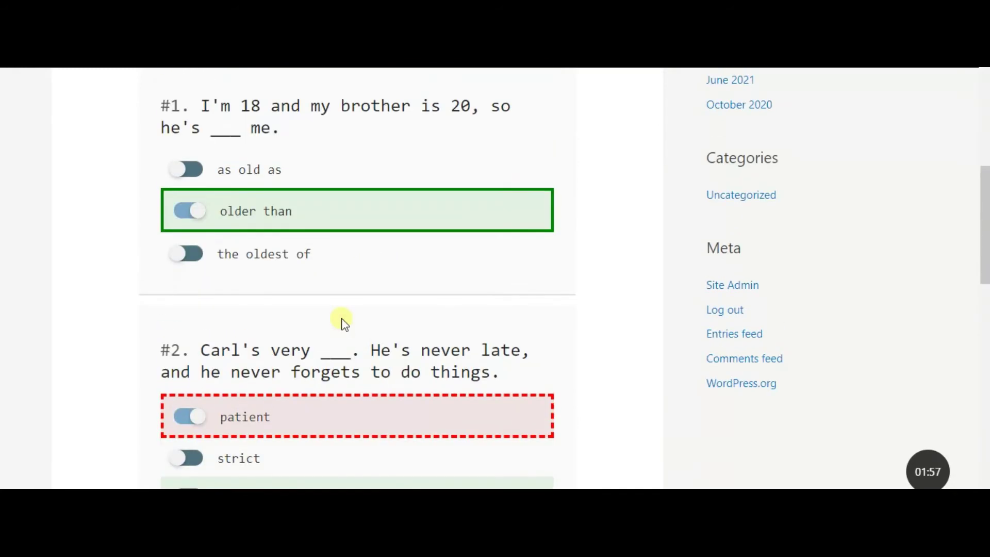
# - Review the results score, sharing options and marked answers of the finished HD Quiz
pyautogui.scroll(3, 345, 323)
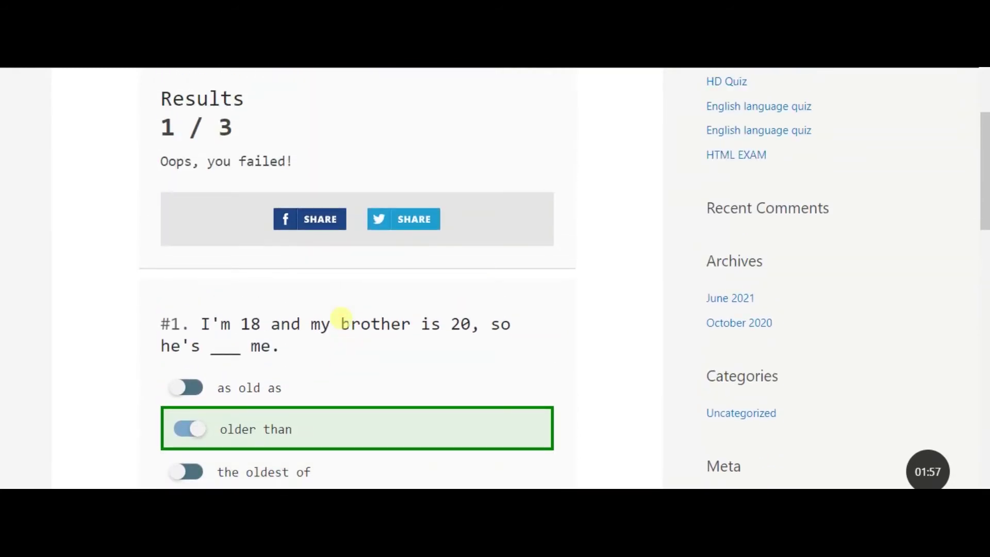
pyautogui.scroll(-4, 342, 318)
pyautogui.scroll(9, 342, 318)
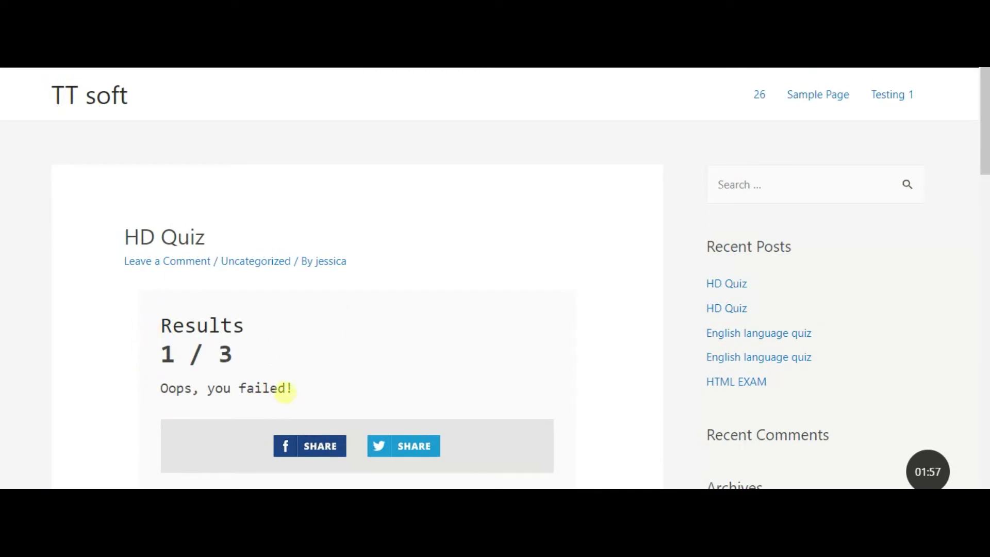
pyautogui.scroll(-1, 285, 392)
pyautogui.click(428, 381)
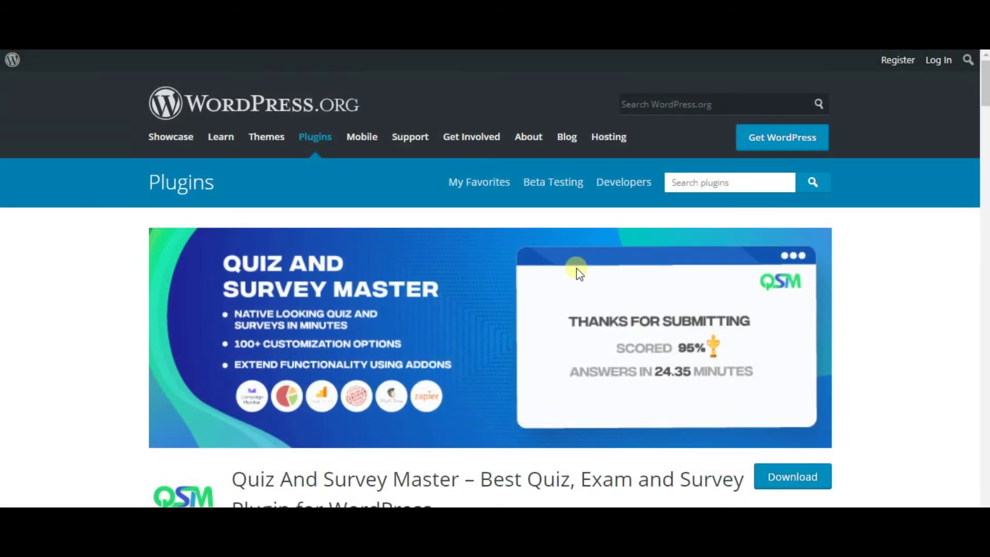
# - Examine the Quiz And Survey Master plugin page on WordPress.org, from the demos and themes through features to the free and premium add-ons
pyautogui.scroll(-1, 578, 272)
pyautogui.scroll(-3, 579, 273)
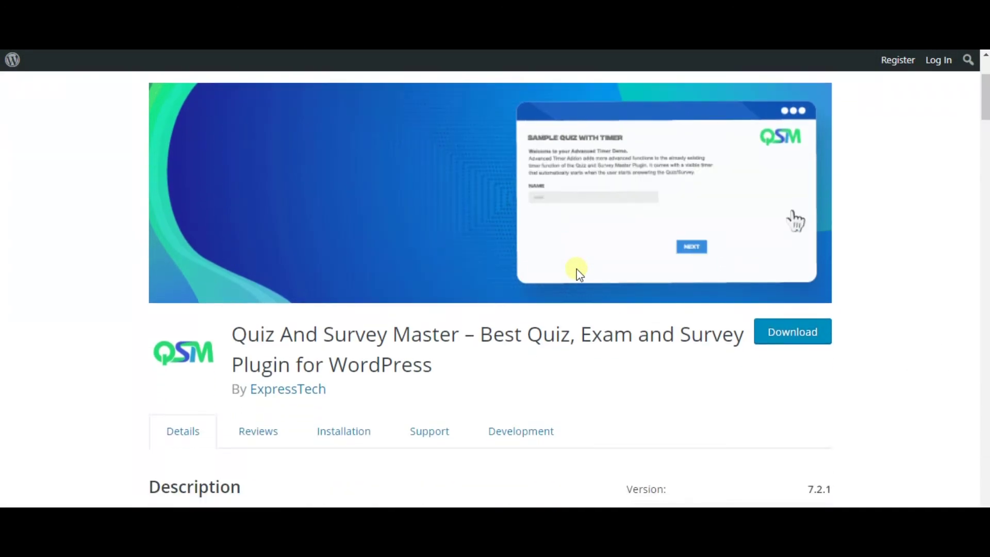
pyautogui.scroll(-3, 592, 289)
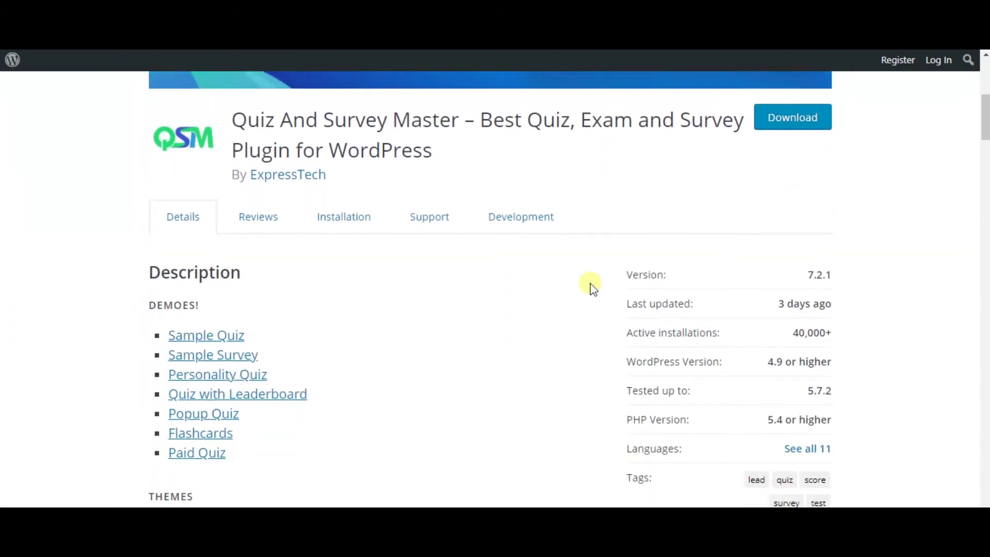
pyautogui.scroll(-5, 593, 289)
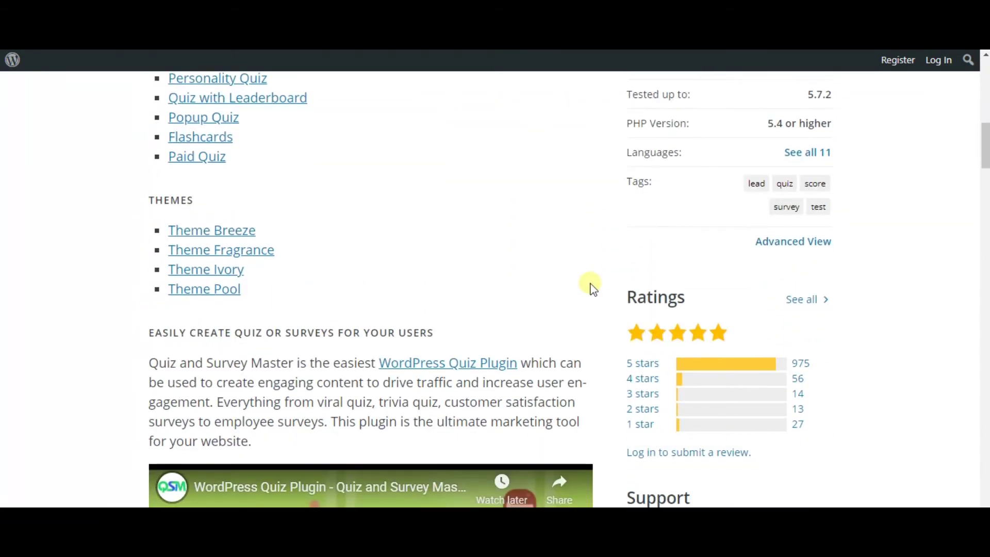
pyautogui.scroll(-4, 593, 289)
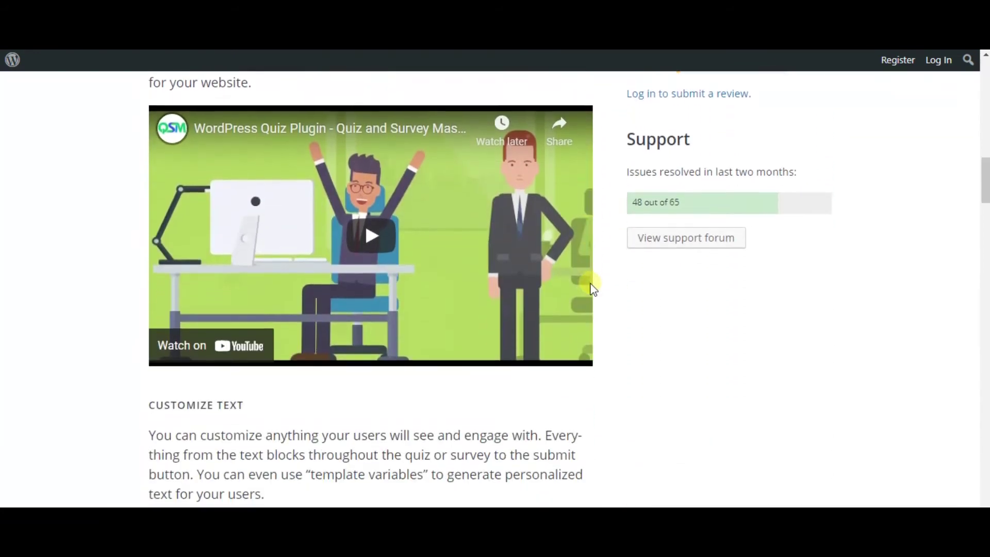
pyautogui.scroll(-6, 593, 288)
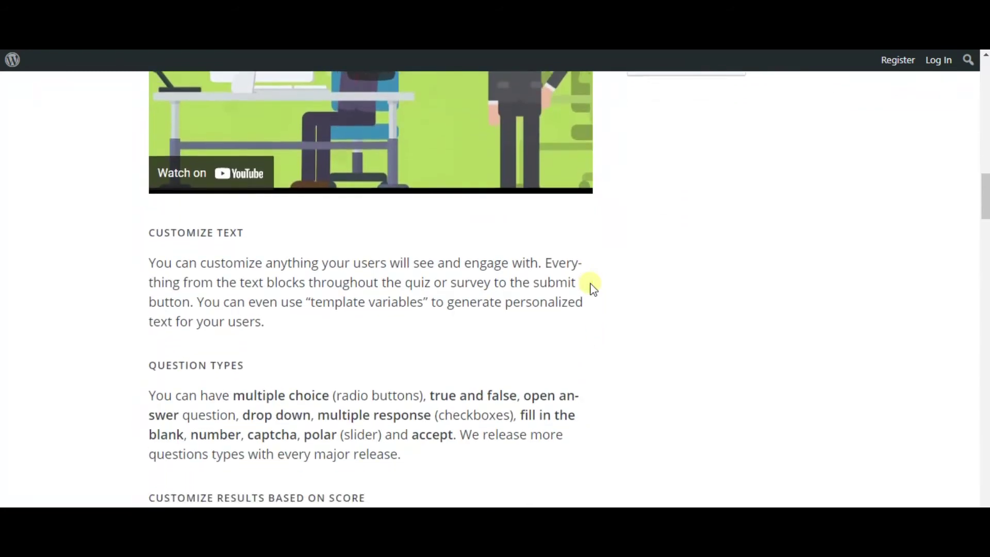
pyautogui.scroll(-4, 593, 289)
pyautogui.scroll(-9, 593, 289)
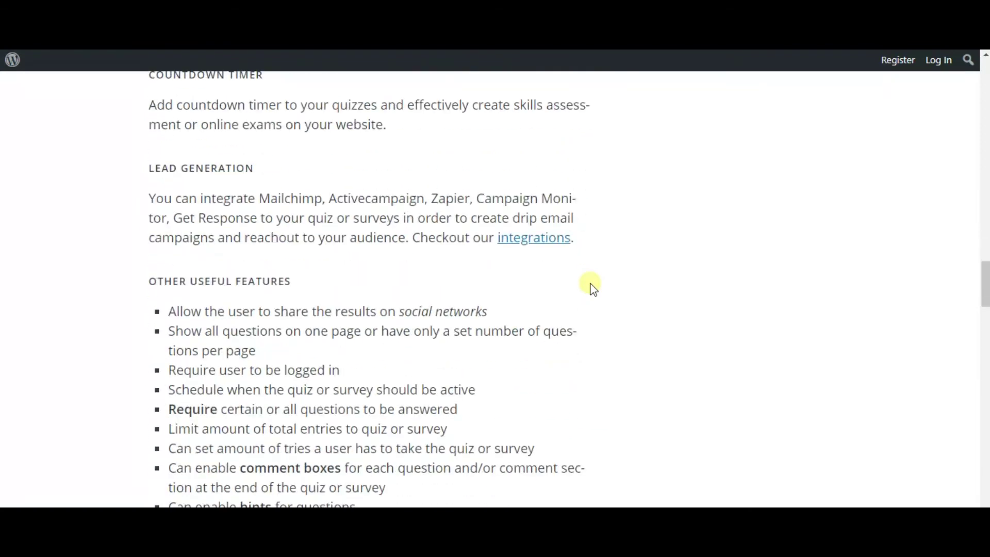
pyautogui.scroll(-3, 593, 289)
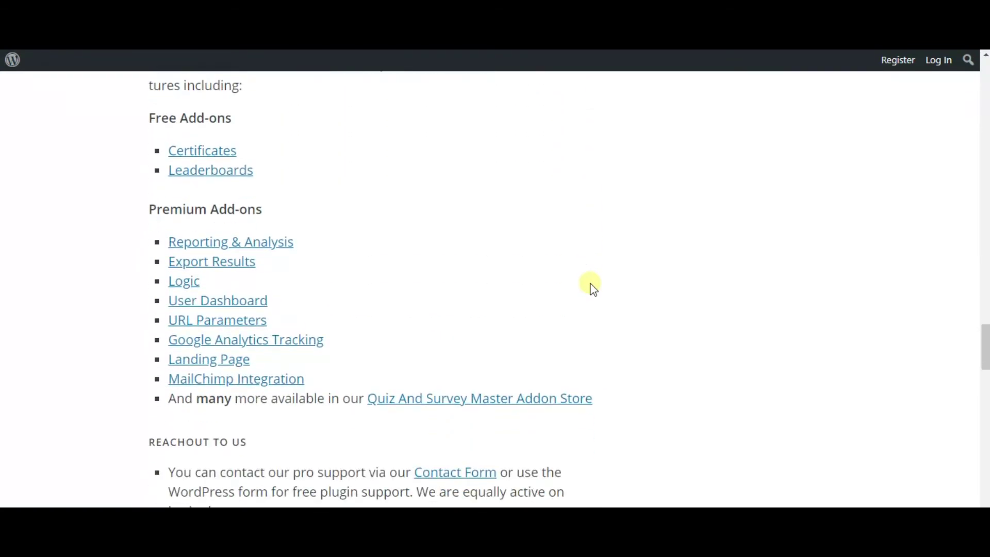
pyautogui.scroll(-1, 593, 289)
pyautogui.scroll(-1, 592, 288)
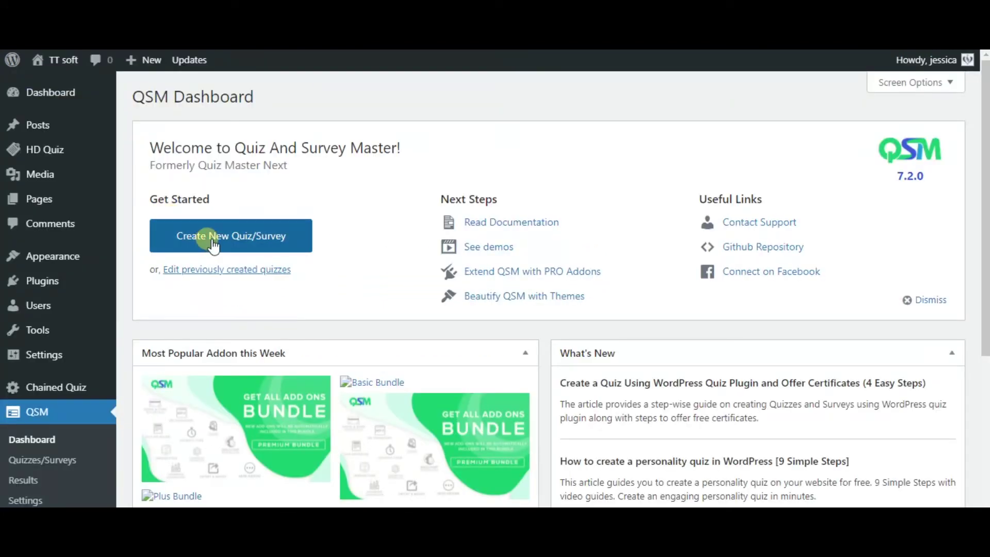
# - Start a new quiz from the QSM dashboard and proceed from theme selection to the quiz settings
pyautogui.click(229, 242)
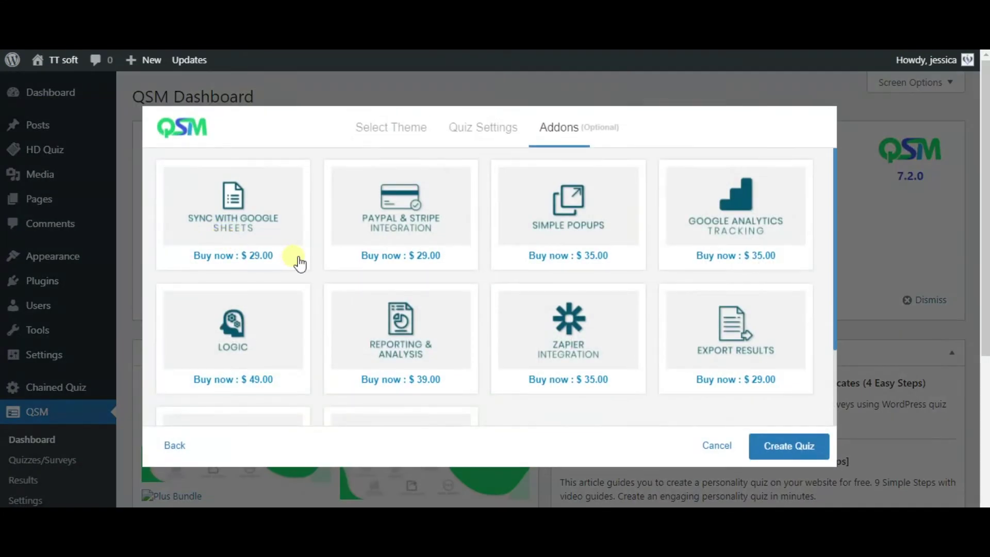
pyautogui.click(384, 130)
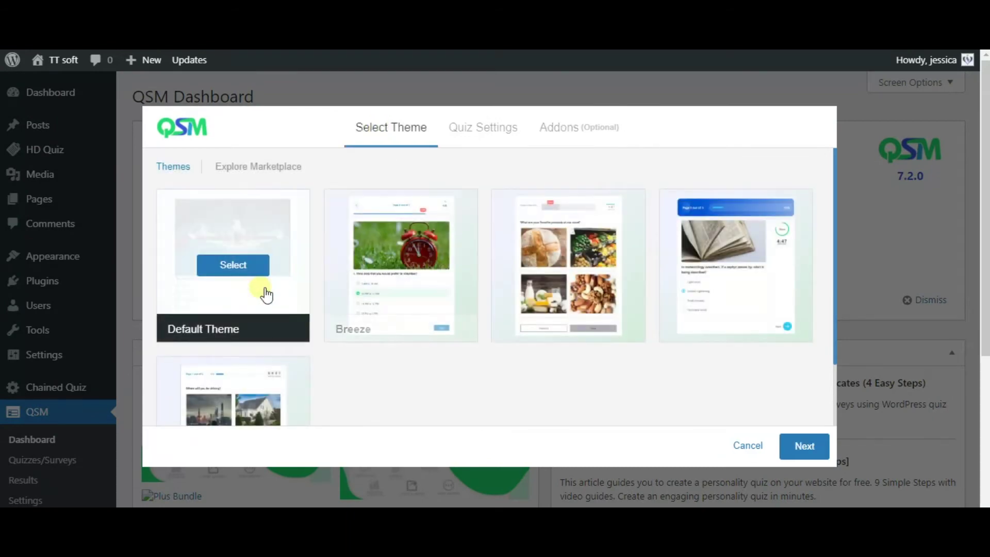
pyautogui.click(809, 449)
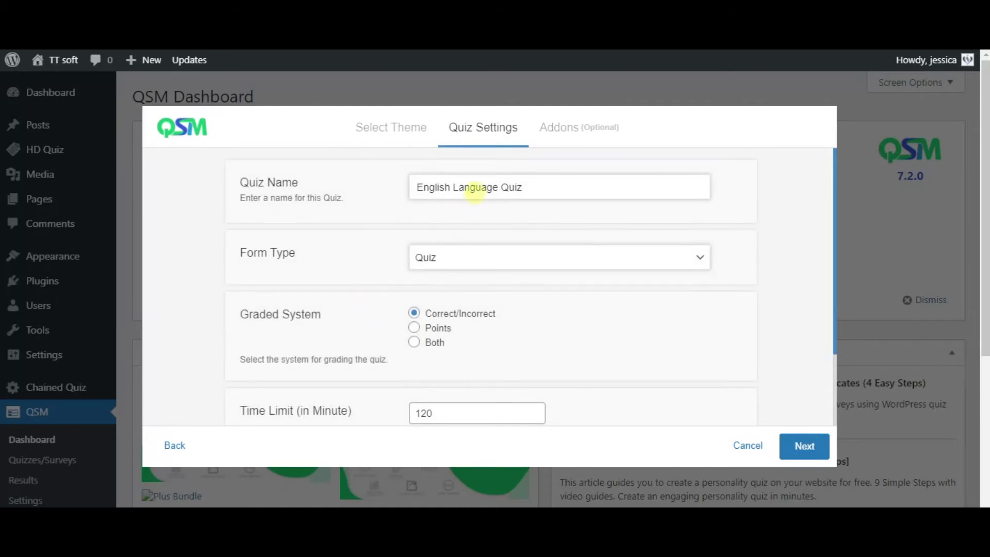
# - Keep the English Language Quiz settings at form type Quiz, Correct/Incorrect grading, 120-minute limit and no required login, and proceed to the addons
pyautogui.click(543, 262)
pyautogui.click(539, 258)
pyautogui.scroll(-2, 511, 311)
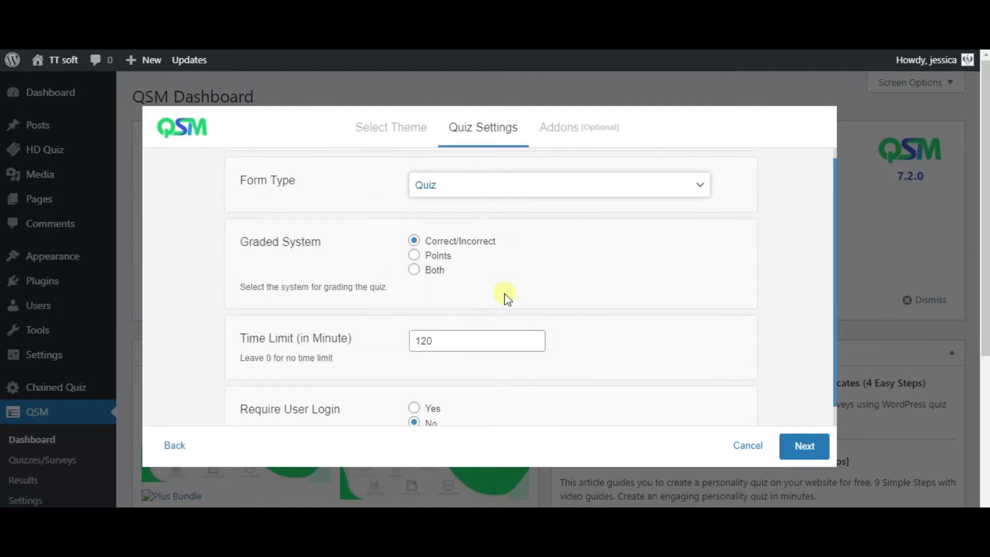
pyautogui.scroll(-2, 589, 317)
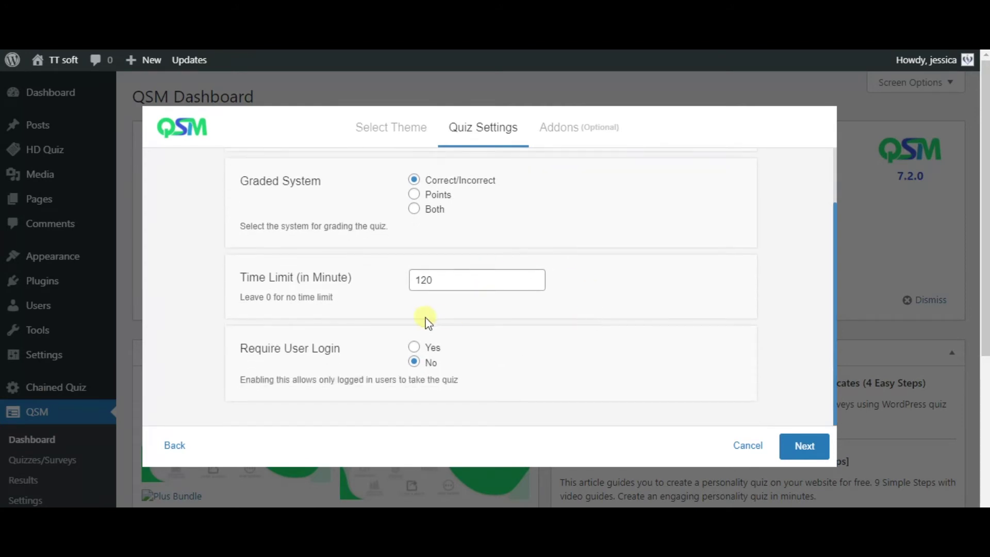
pyautogui.click(789, 446)
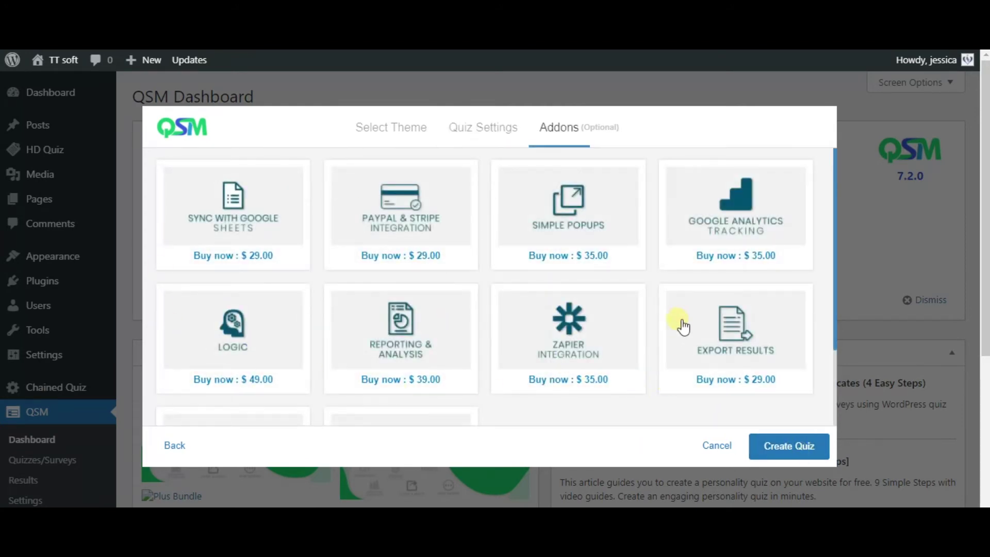
# - Look through the optional addons without choosing any and create the quiz
pyautogui.scroll(-3, 644, 315)
pyautogui.scroll(3, 645, 316)
pyautogui.scroll(-3, 642, 315)
pyautogui.click(783, 446)
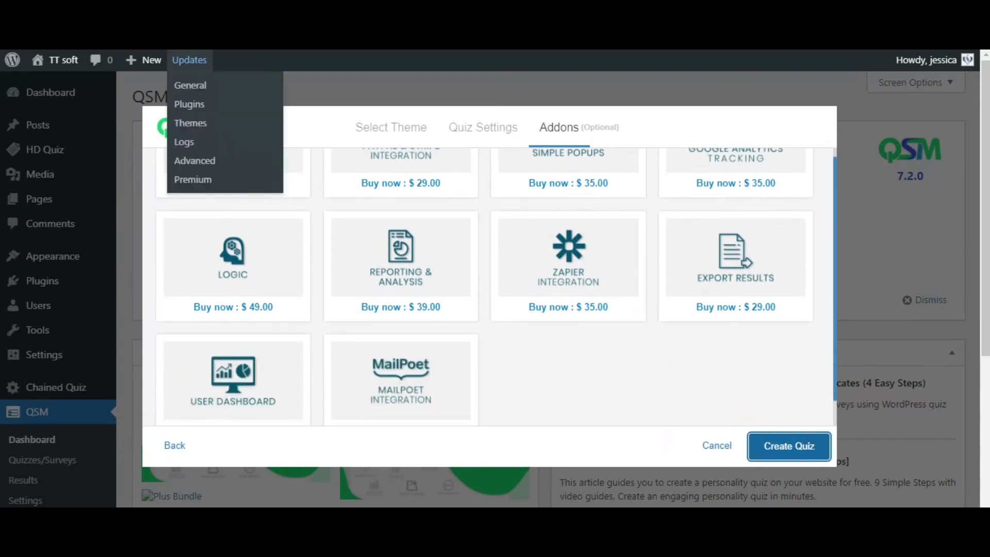
# - Create a new question on Page 1, check its question and answer type choices, and keep Vertical Multiple Choice with Text Answers
pyautogui.scroll(-1, 391, 222)
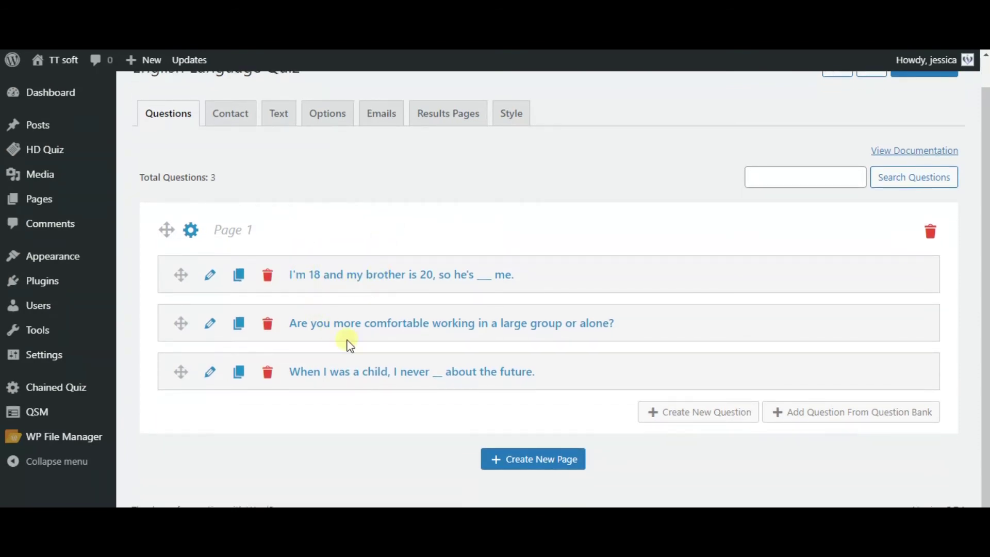
pyautogui.click(702, 419)
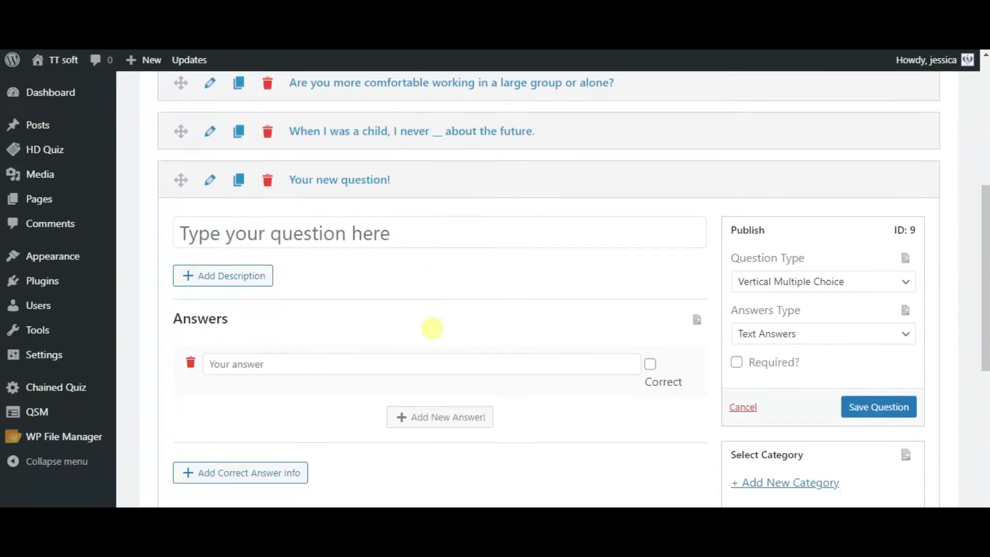
pyautogui.click(816, 281)
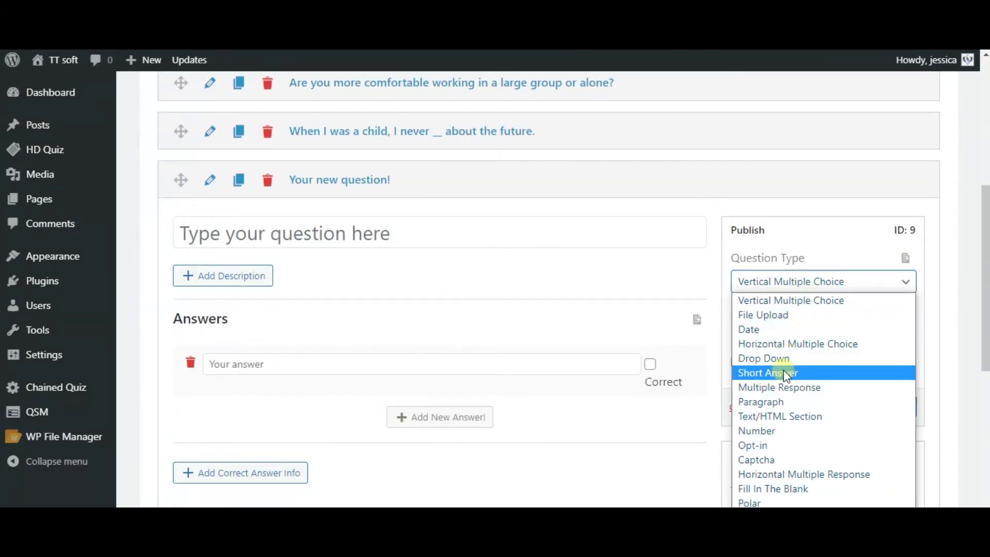
pyautogui.moveTo(978, 303); pyautogui.dragTo(978, 336)
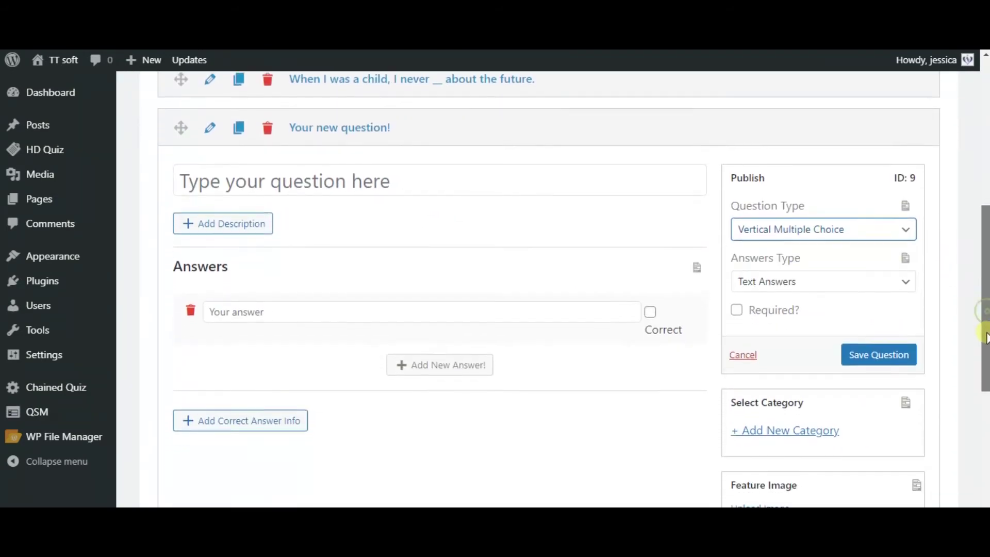
pyautogui.click(822, 290)
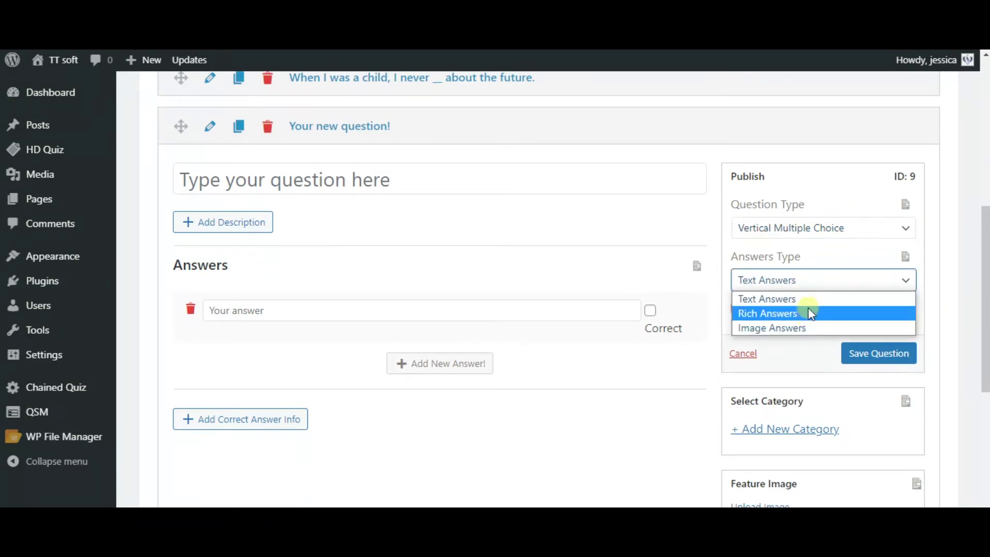
pyautogui.click(846, 273)
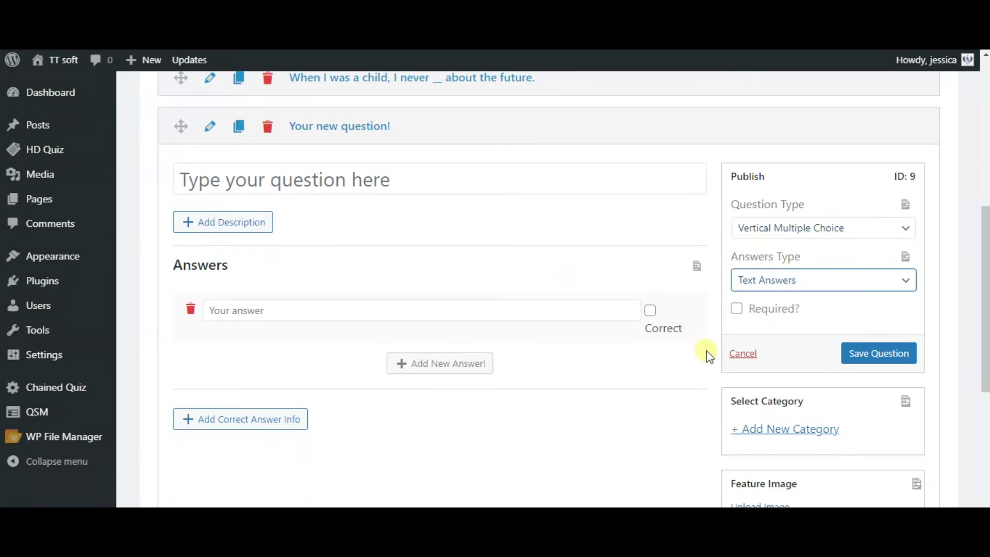
# - Examine the new question's category, feature image, comment field and hint options, and the Paragraph question about working in a large group
pyautogui.scroll(-2, 768, 425)
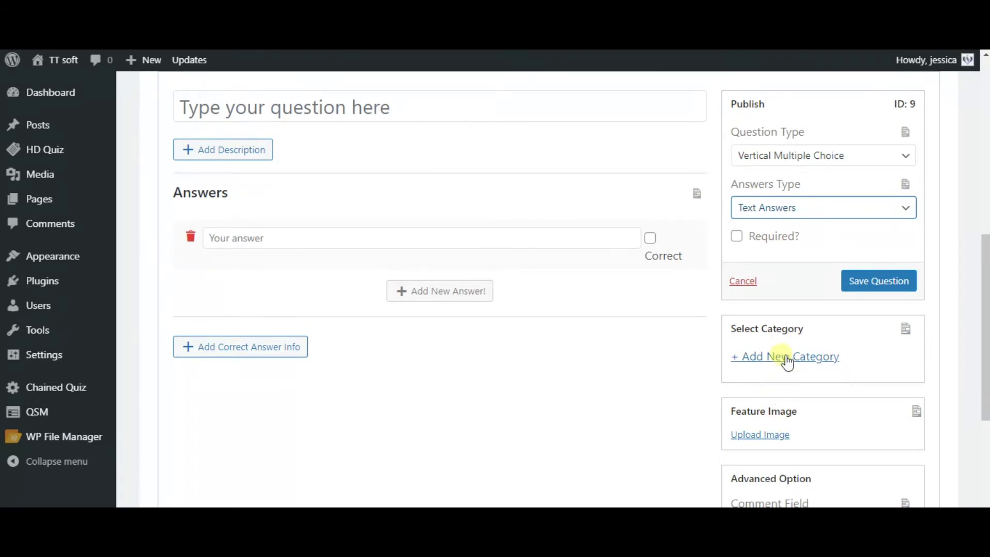
pyautogui.scroll(-2, 763, 412)
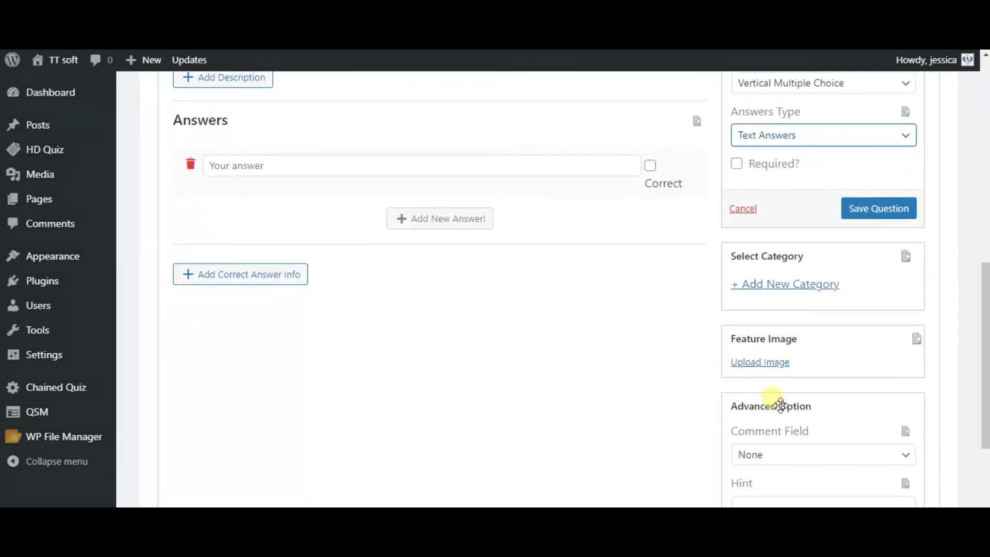
pyautogui.scroll(-3, 773, 394)
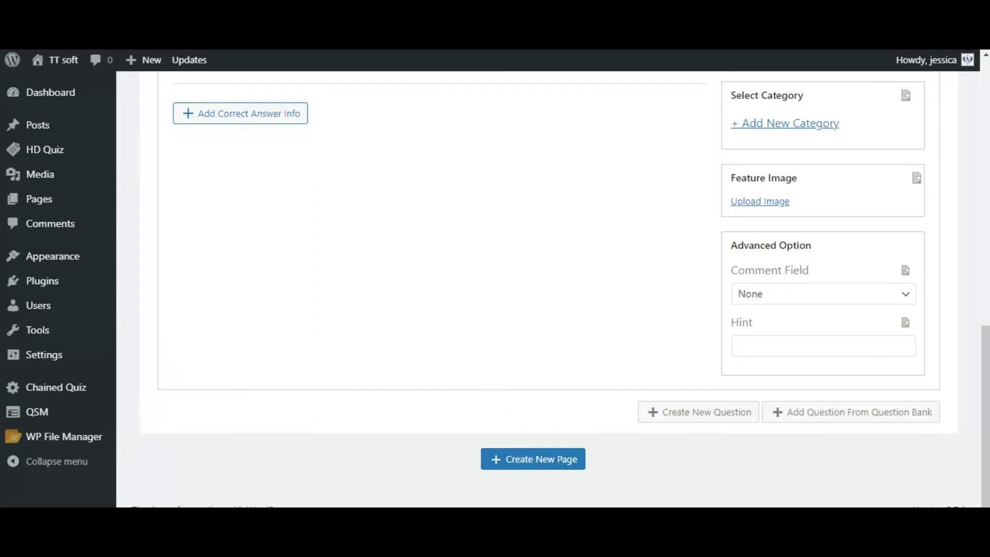
pyautogui.scroll(5, 367, 193)
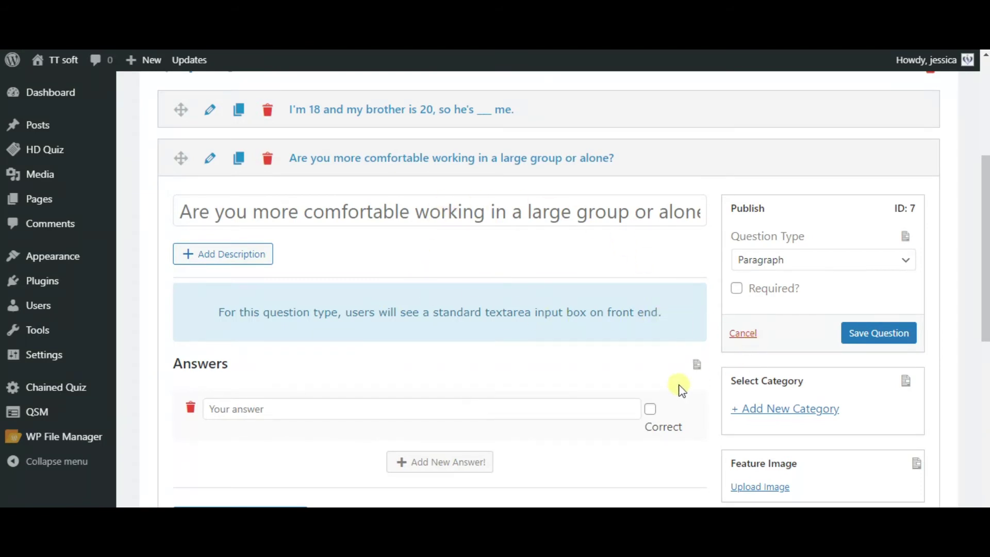
pyautogui.scroll(-8, 670, 381)
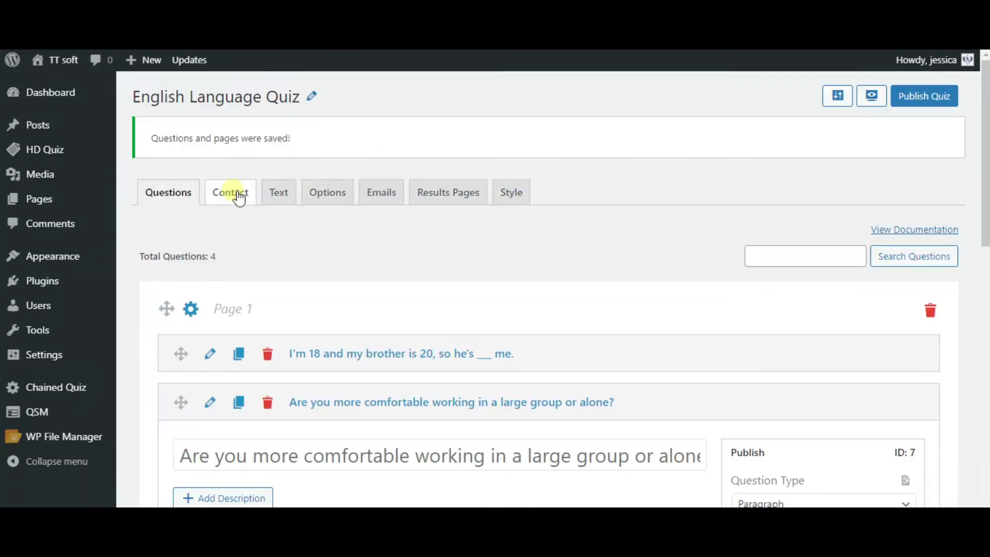
# - Examine the quiz's contact fields and text settings, including the available message types, button labels and validation messages
pyautogui.click(230, 193)
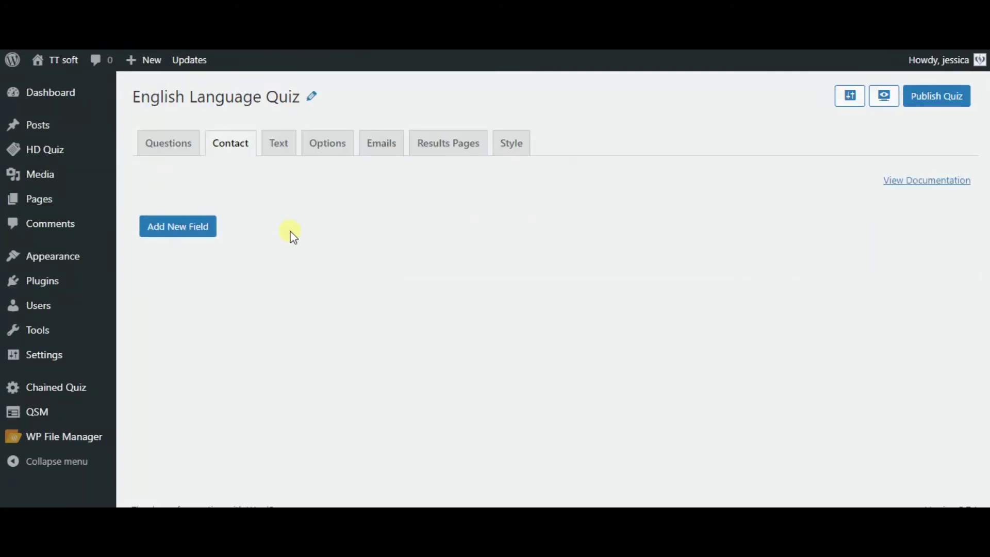
pyautogui.click(283, 149)
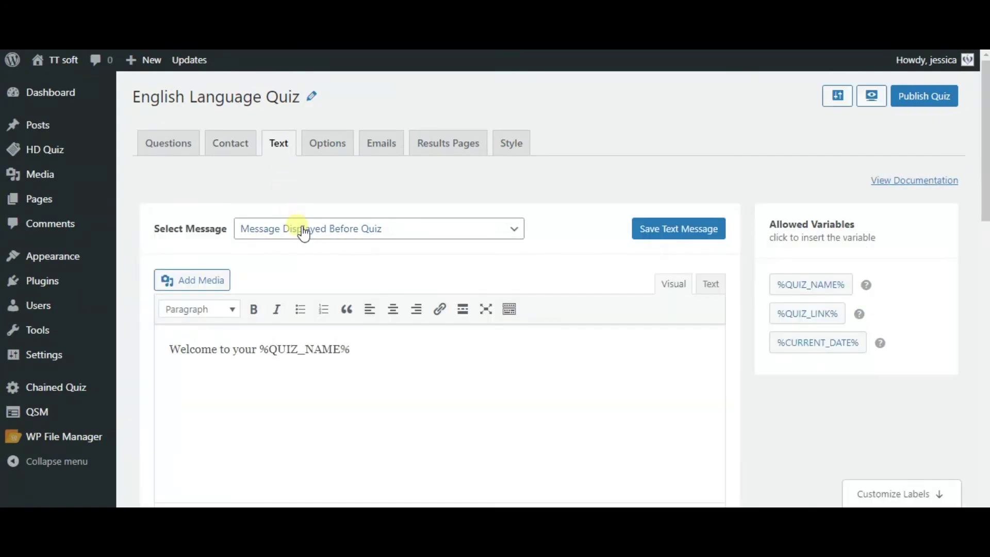
pyautogui.click(500, 230)
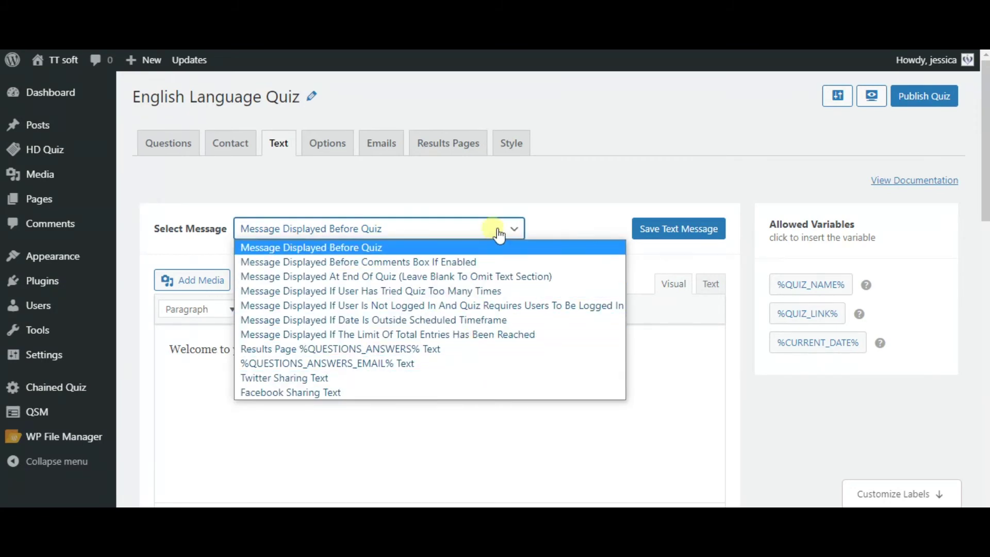
pyautogui.click(500, 228)
pyautogui.scroll(-10, 533, 298)
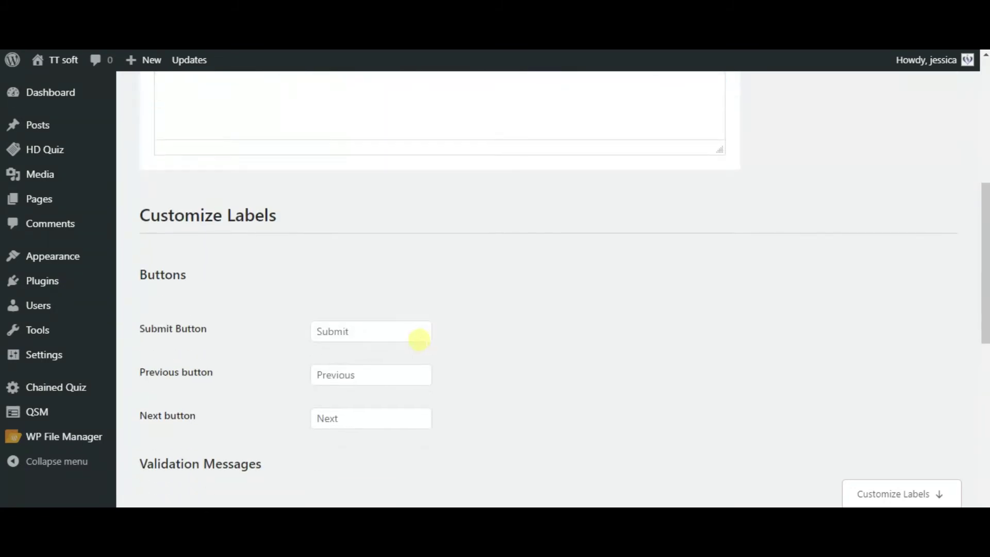
pyautogui.scroll(-5, 418, 341)
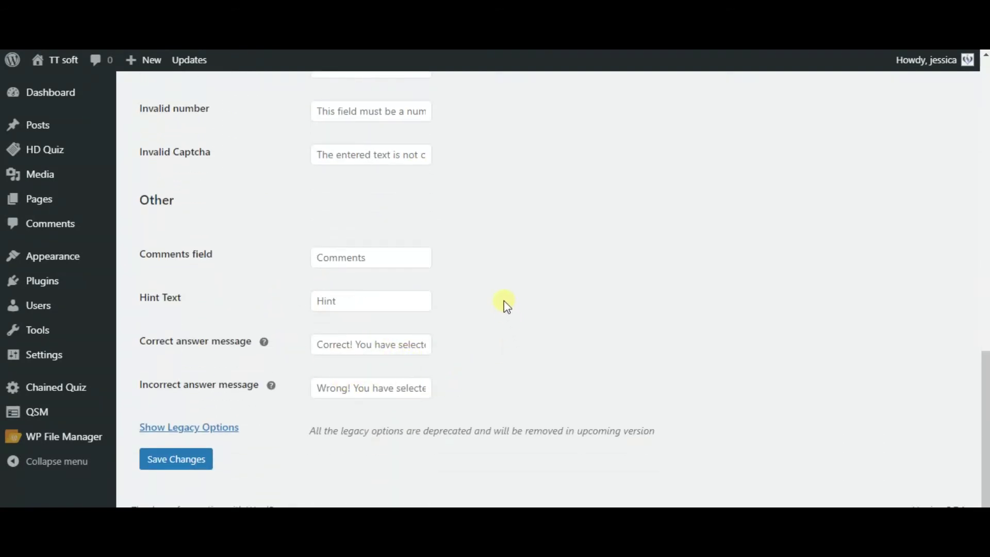
pyautogui.scroll(15, 481, 271)
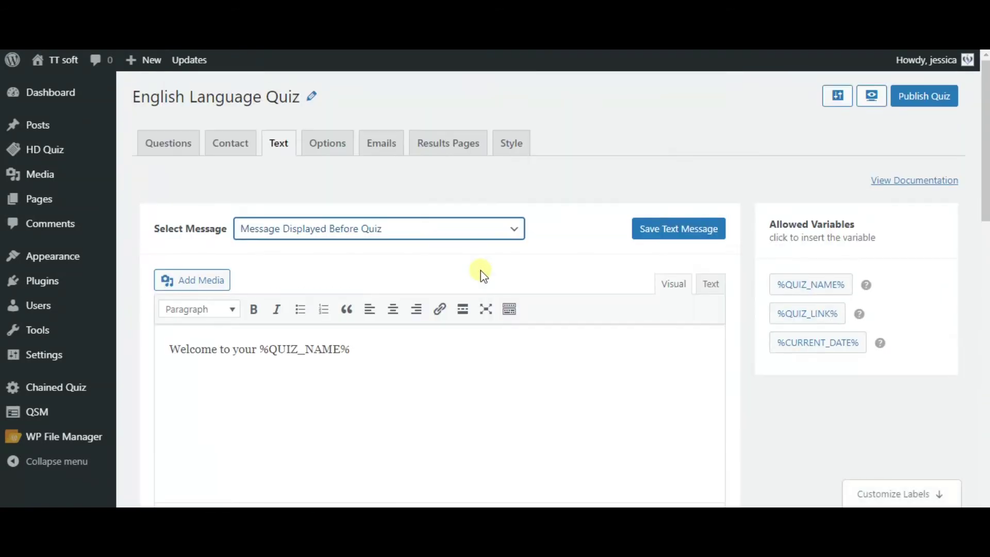
# - Examine the quiz's general options, including quiz type, grading system, time limit, quiz dates, random questions, contact form position and response saving
pyautogui.click(329, 147)
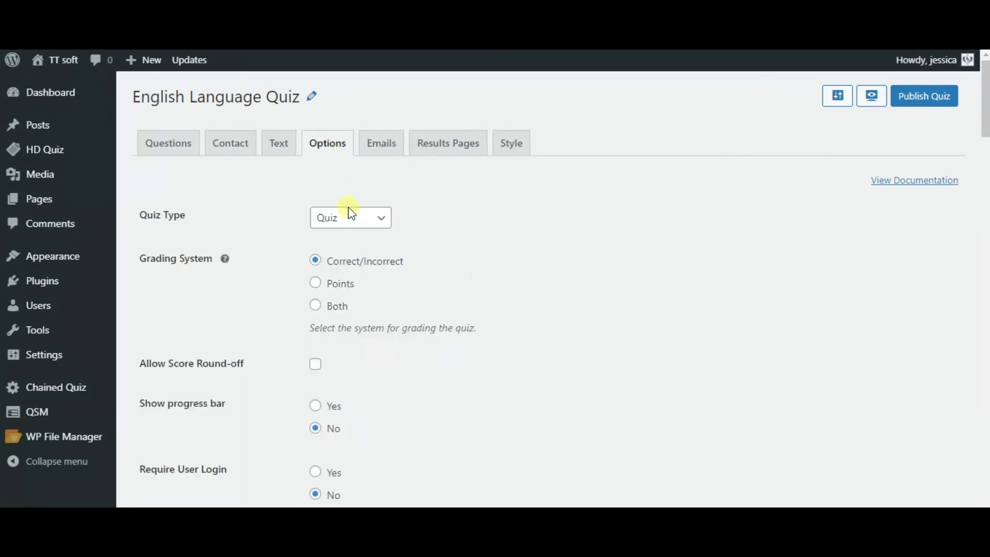
pyautogui.click(351, 213)
pyautogui.click(380, 227)
pyautogui.scroll(-4, 415, 279)
pyautogui.scroll(-10, 417, 281)
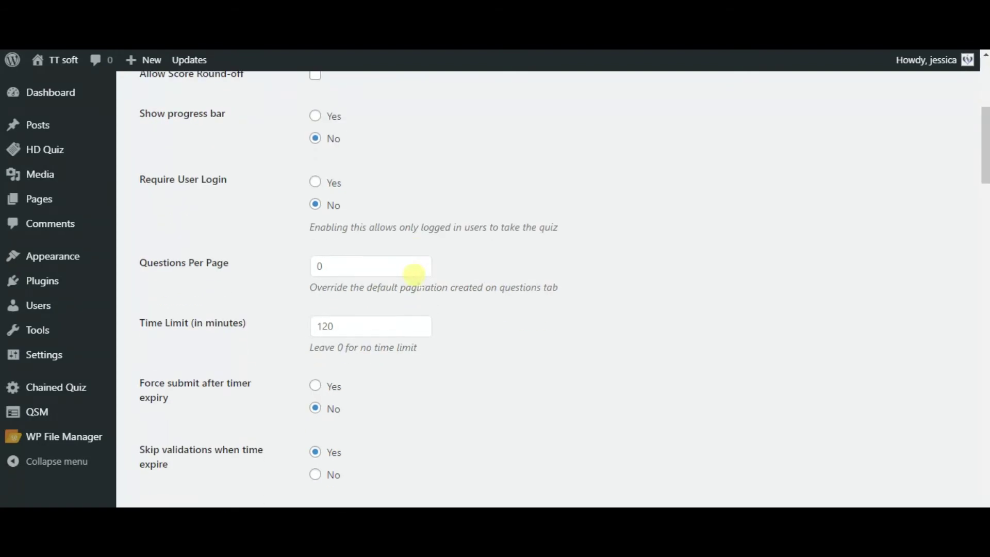
pyautogui.scroll(-8, 417, 281)
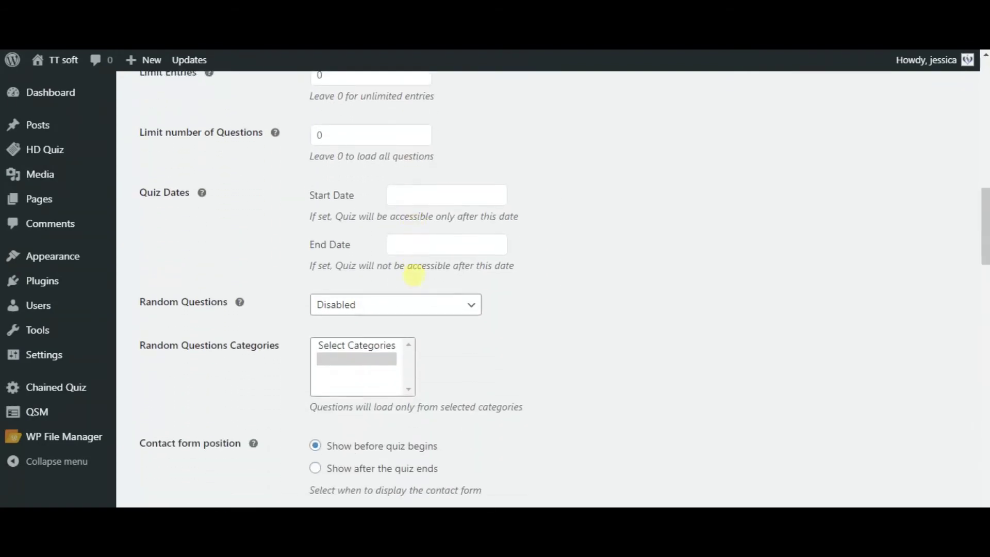
pyautogui.scroll(-12, 417, 281)
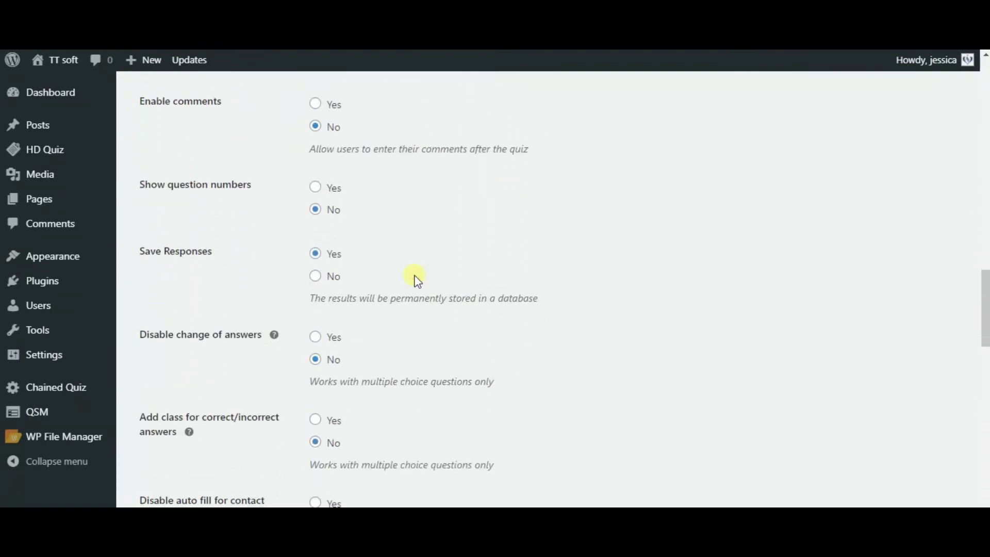
pyautogui.scroll(-10, 418, 281)
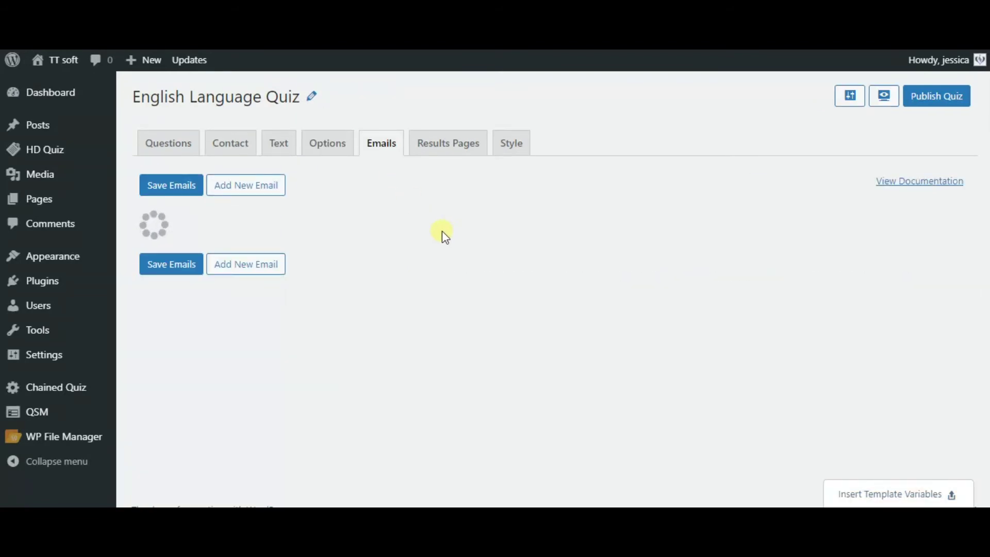
# - Examine the quiz's email templates with their sending conditions, recipients and content, and the results page's conditions, message and redirect setting
pyautogui.scroll(-3, 378, 251)
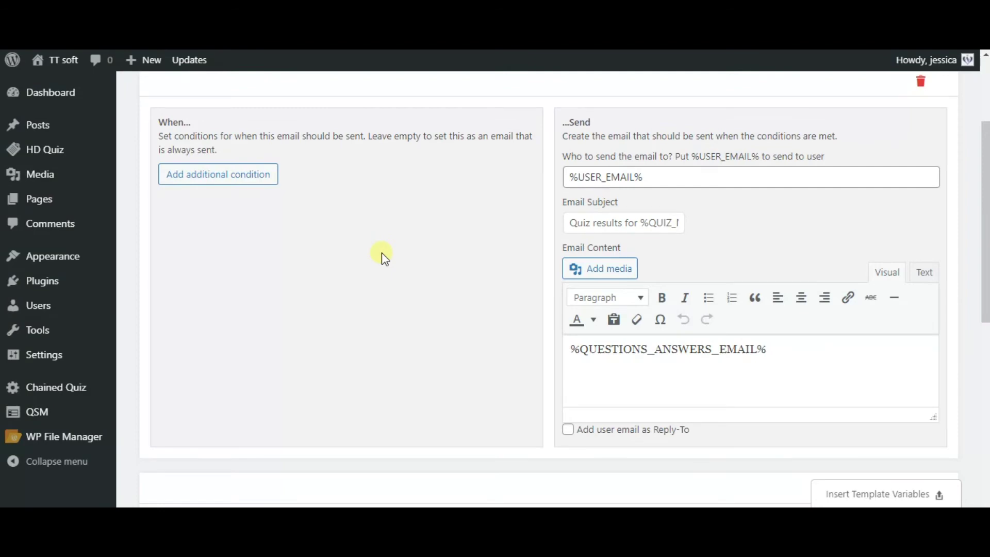
pyautogui.scroll(-2, 366, 234)
pyautogui.scroll(-8, 366, 235)
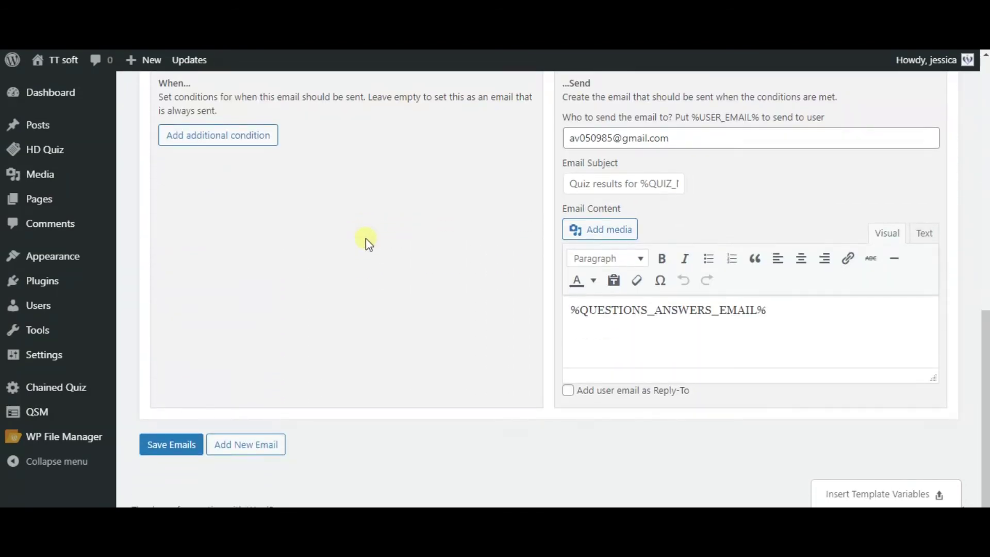
pyautogui.scroll(10, 366, 238)
pyautogui.click(446, 146)
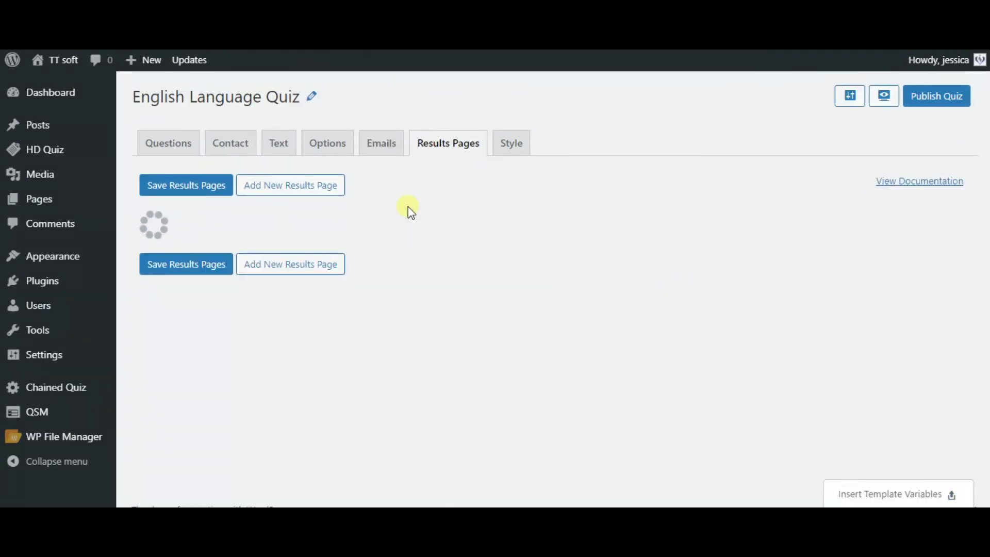
pyautogui.scroll(-3, 408, 207)
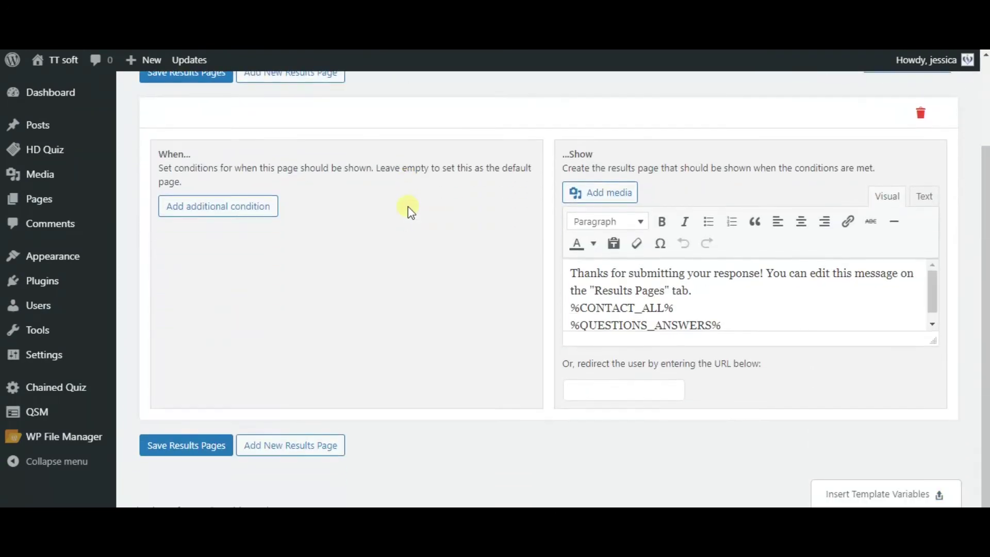
pyautogui.scroll(3, 407, 206)
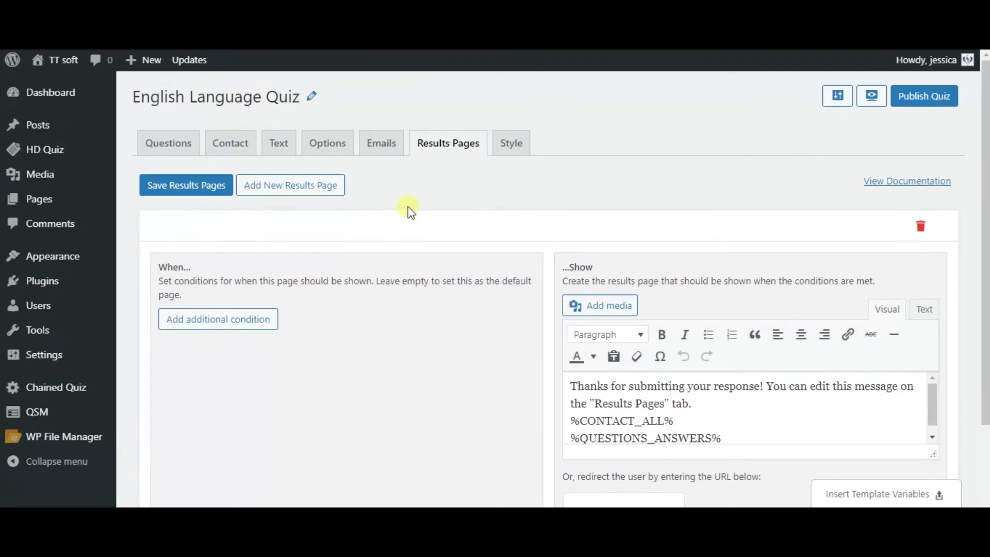
# - Check the quiz's available style themes and publish the English Language Quiz
pyautogui.click(518, 145)
pyautogui.scroll(-1, 456, 238)
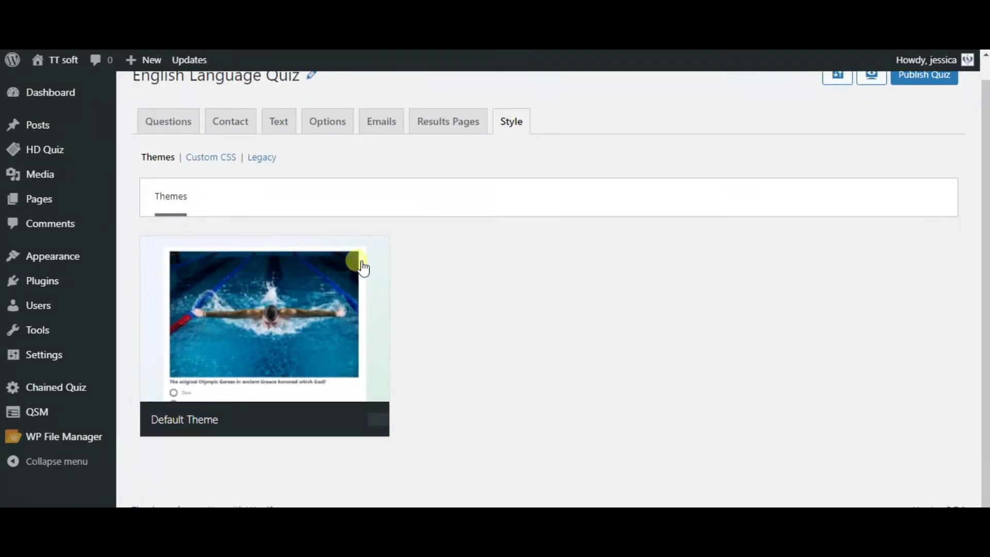
pyautogui.scroll(1, 354, 178)
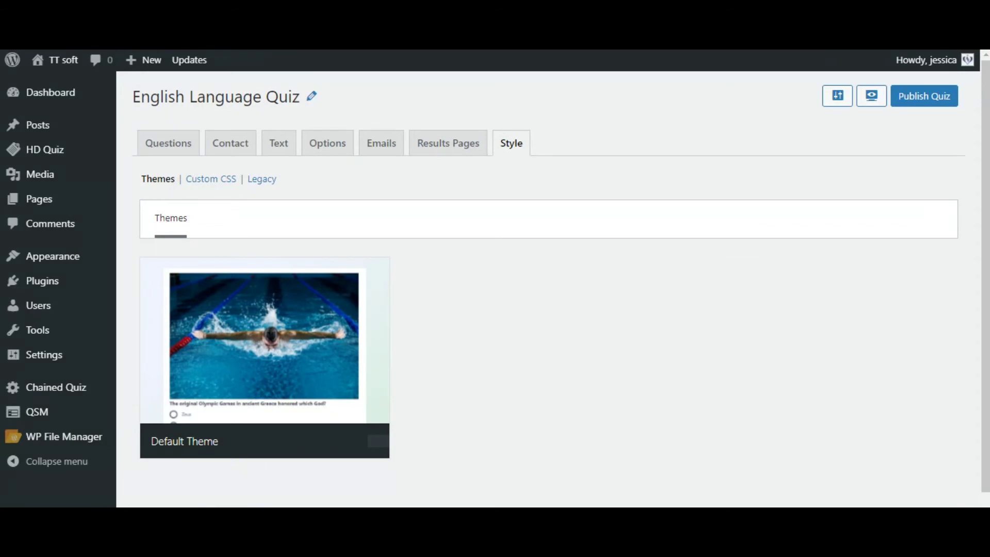
pyautogui.scroll(-1, 277, 140)
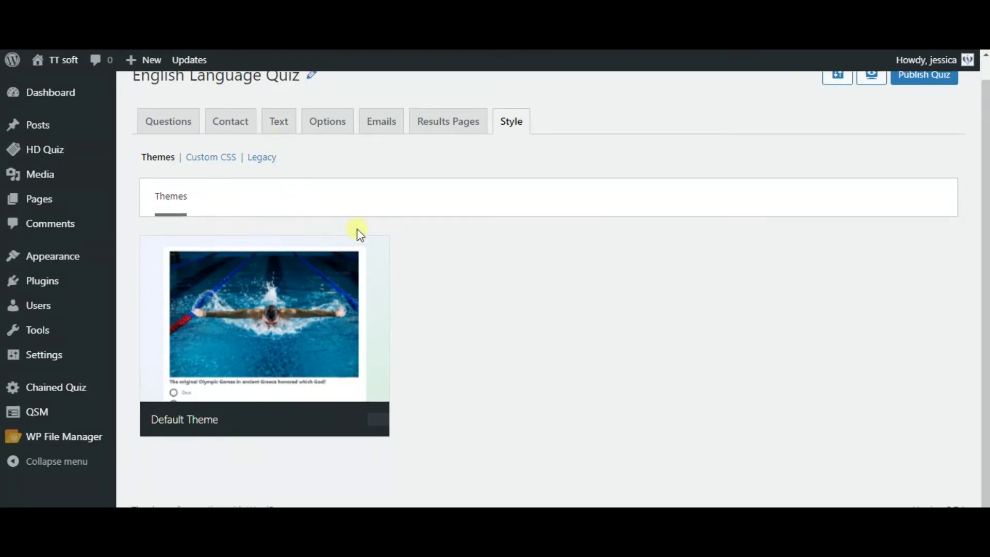
pyautogui.scroll(1, 351, 237)
pyautogui.click(936, 100)
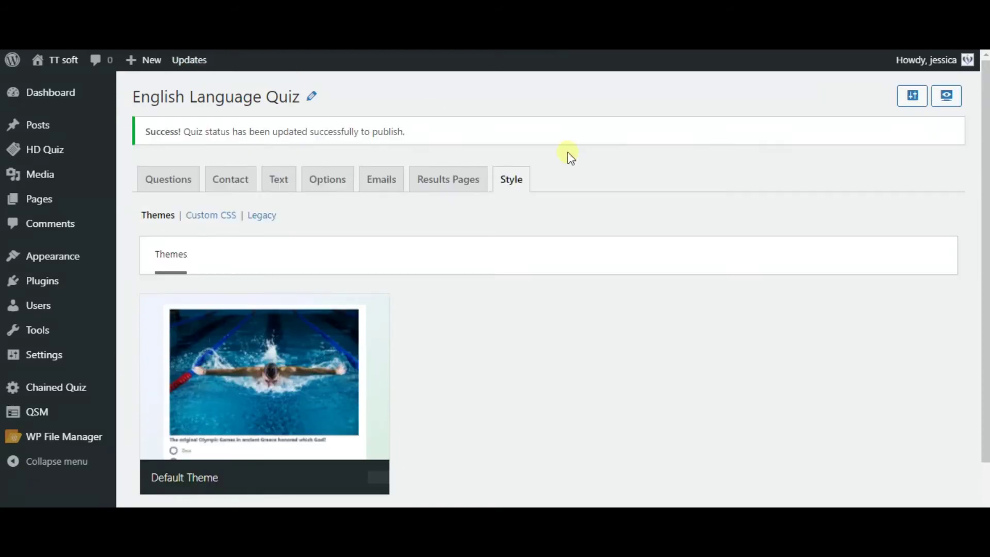
# - Preview the published quiz, answer "the oldest of", "dzad" and "have worried", submit it and review the marked answers
pyautogui.click(948, 96)
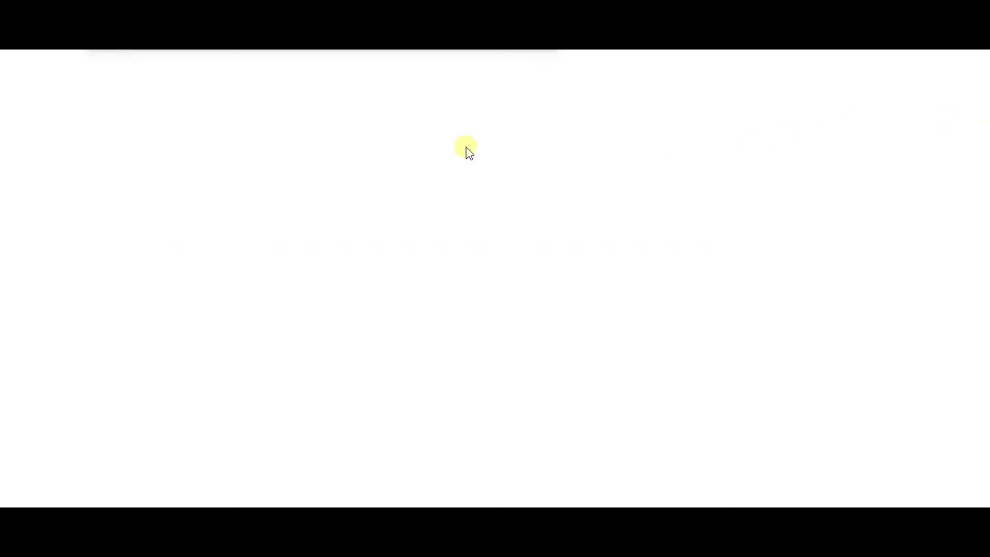
pyautogui.scroll(-2, 195, 334)
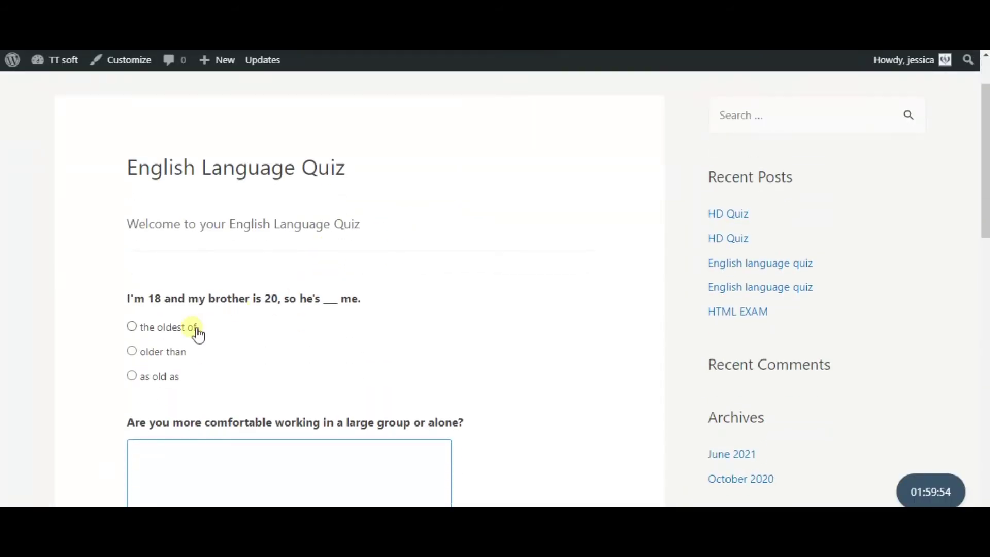
pyautogui.scroll(-2, 146, 287)
pyautogui.click(132, 253)
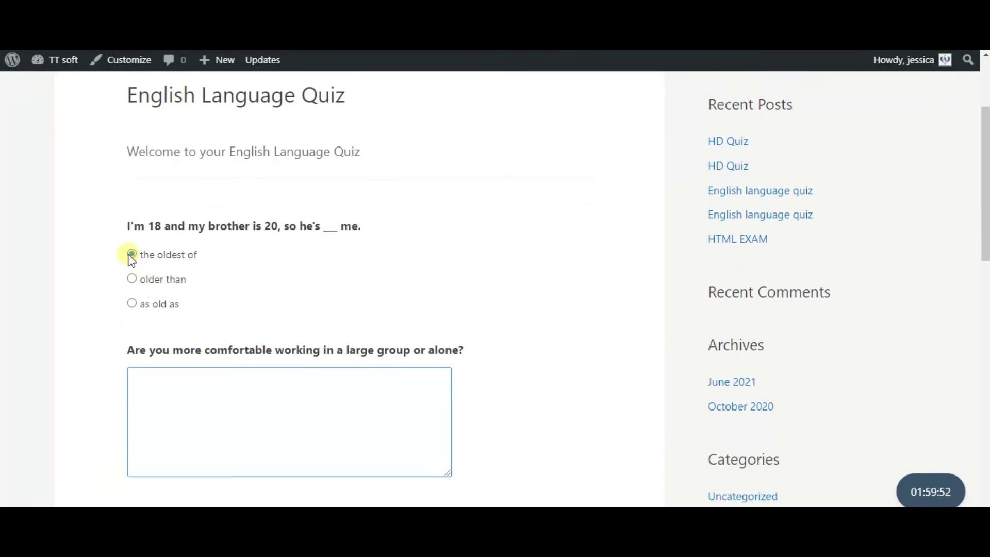
pyautogui.click(177, 394)
pyautogui.scroll(-4, 178, 382)
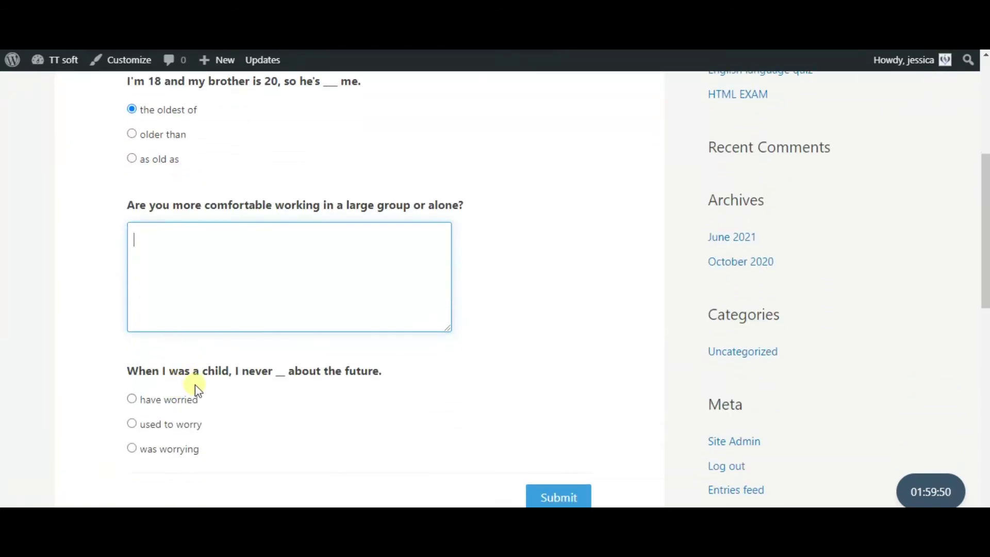
pyautogui.write('dzad')
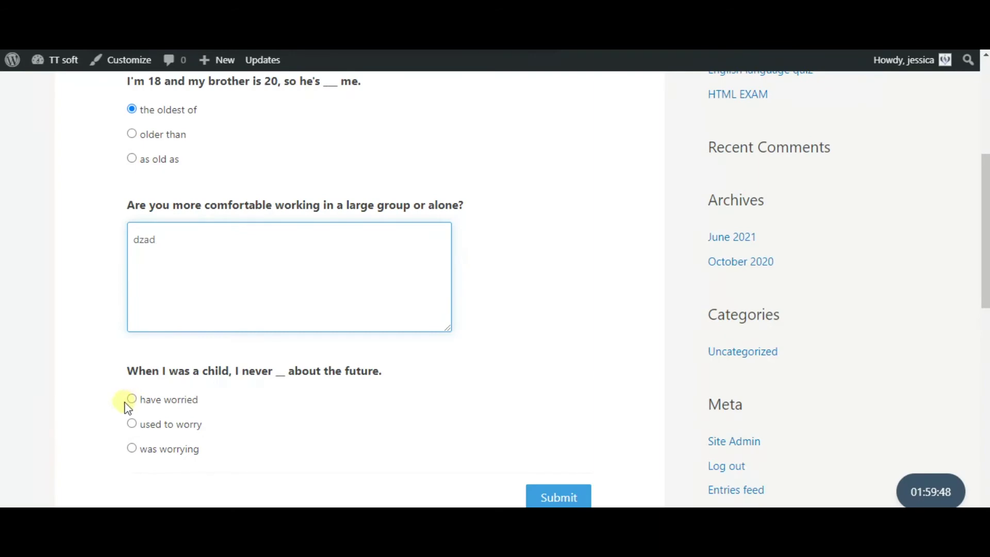
pyautogui.scroll(-3, 475, 435)
pyautogui.click(572, 369)
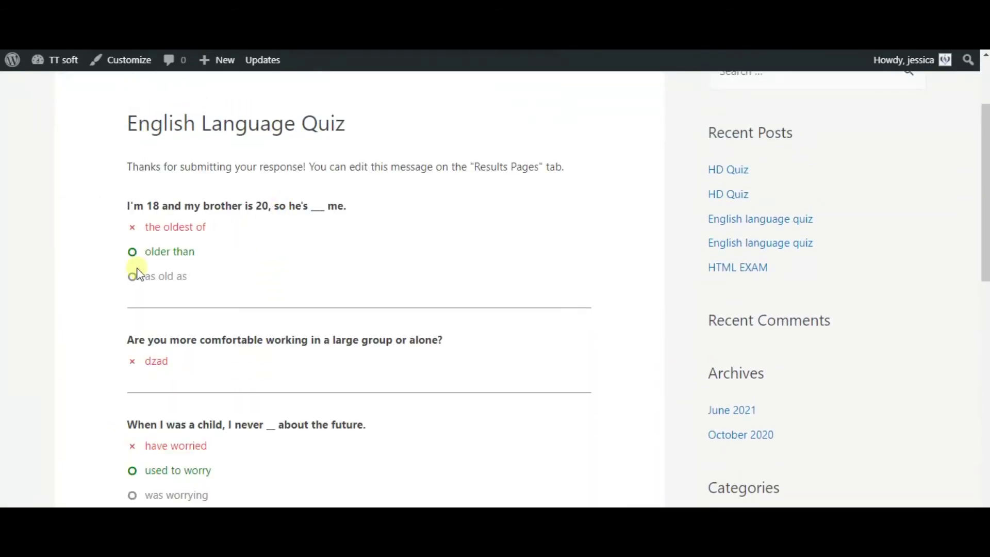
pyautogui.scroll(-4, 311, 313)
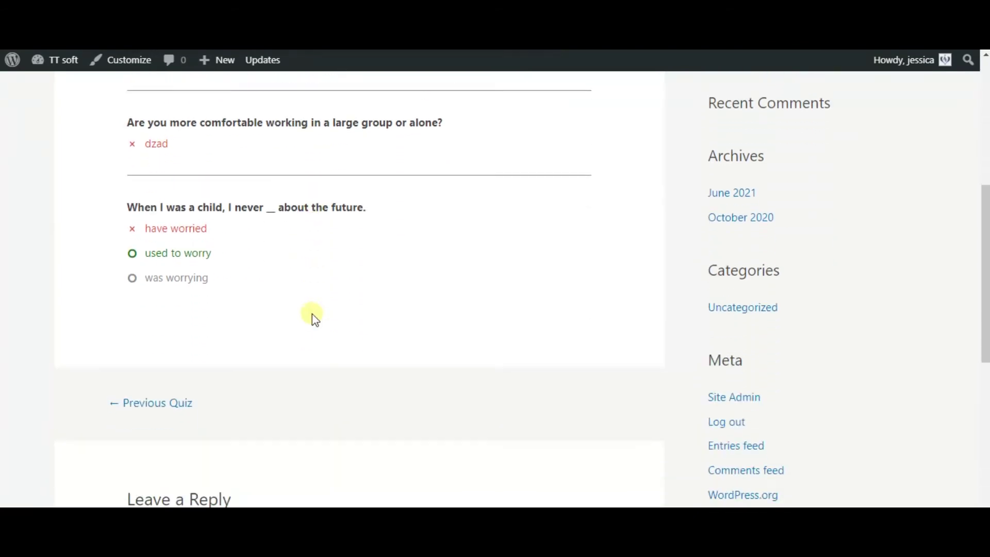
pyautogui.scroll(6, 312, 313)
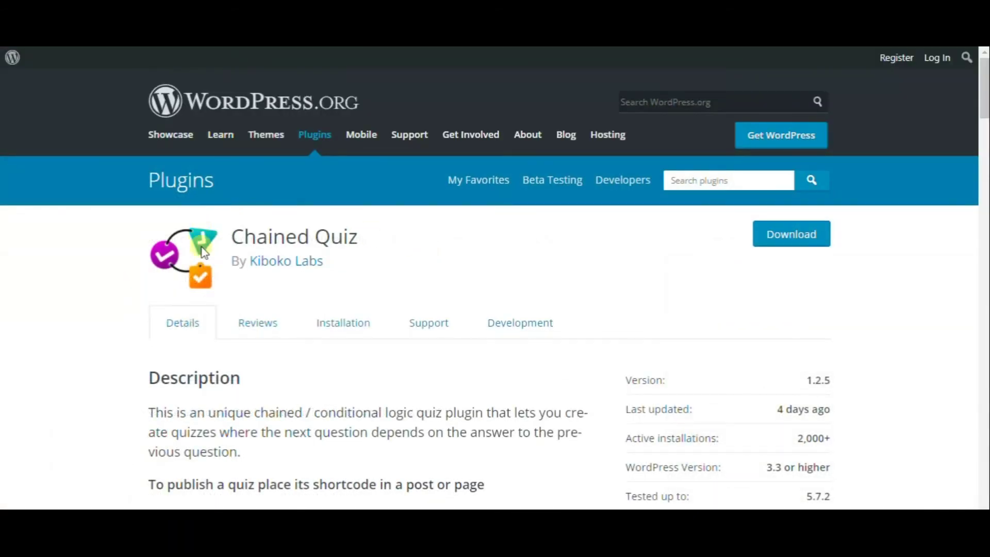
# - Read the Chained Quiz plugin page on WordPress.org, covering its features, integrated services, getting started guide and screenshots
pyautogui.scroll(-4, 521, 250)
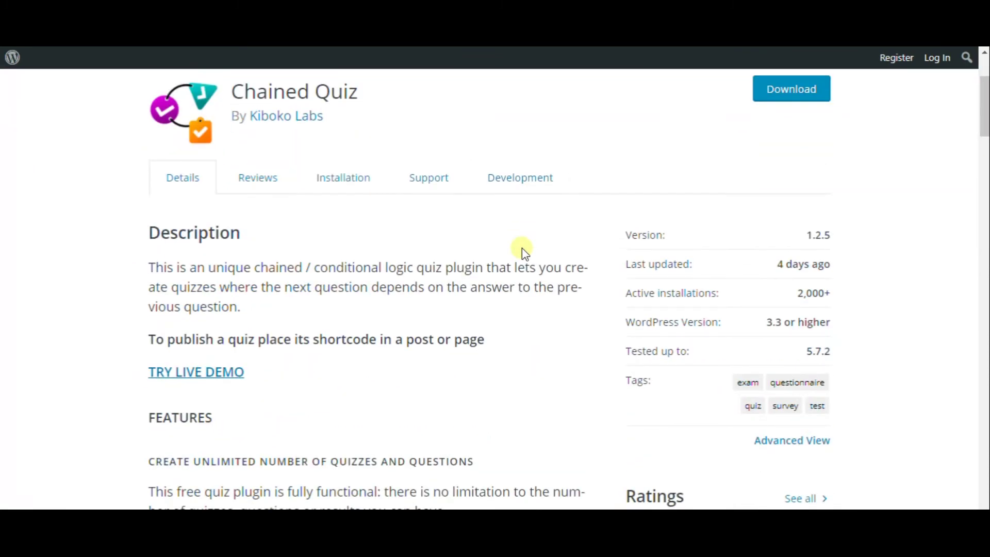
pyautogui.scroll(-8, 523, 251)
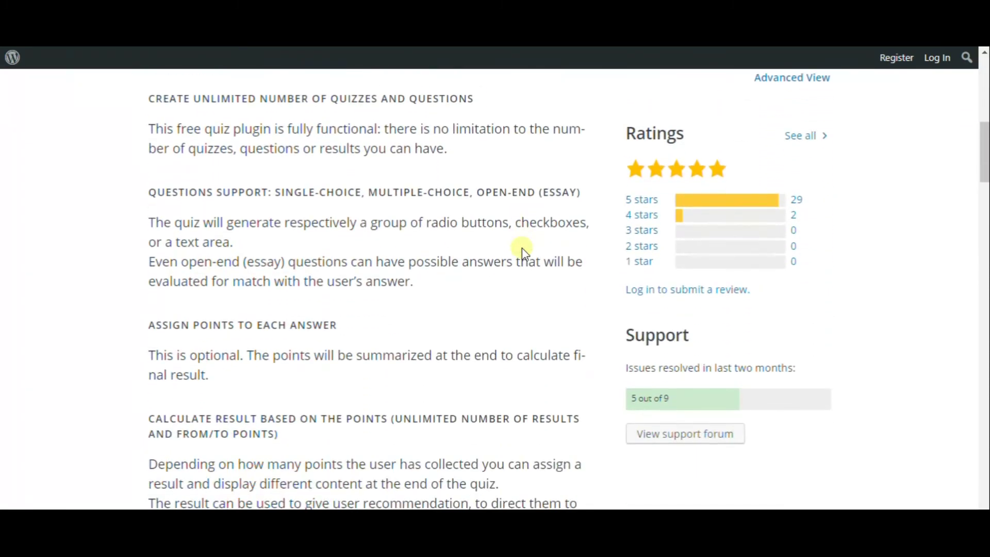
pyautogui.scroll(-5, 523, 251)
pyautogui.scroll(-1, 521, 248)
pyautogui.scroll(1, 522, 247)
pyautogui.scroll(-7, 521, 248)
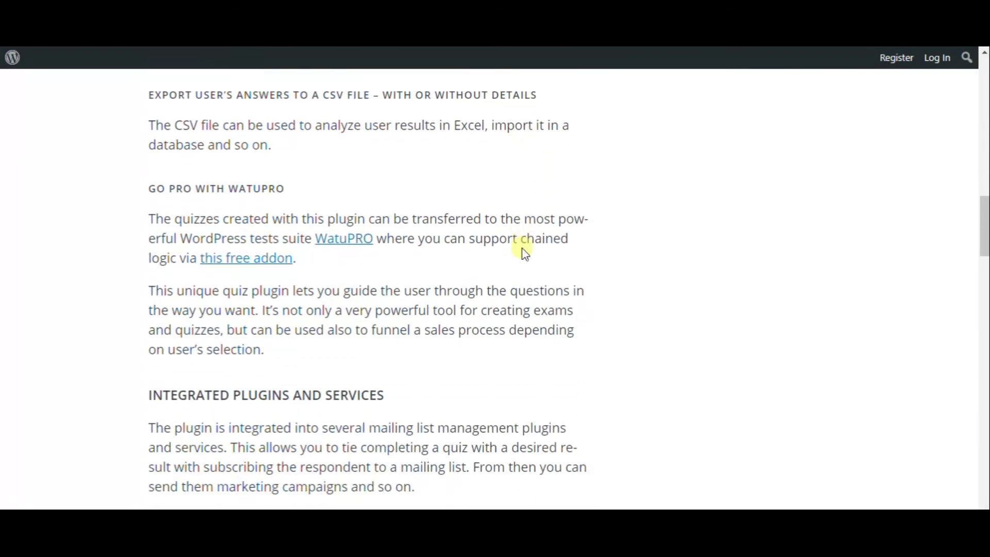
pyautogui.scroll(-3, 524, 252)
pyautogui.scroll(-7, 524, 253)
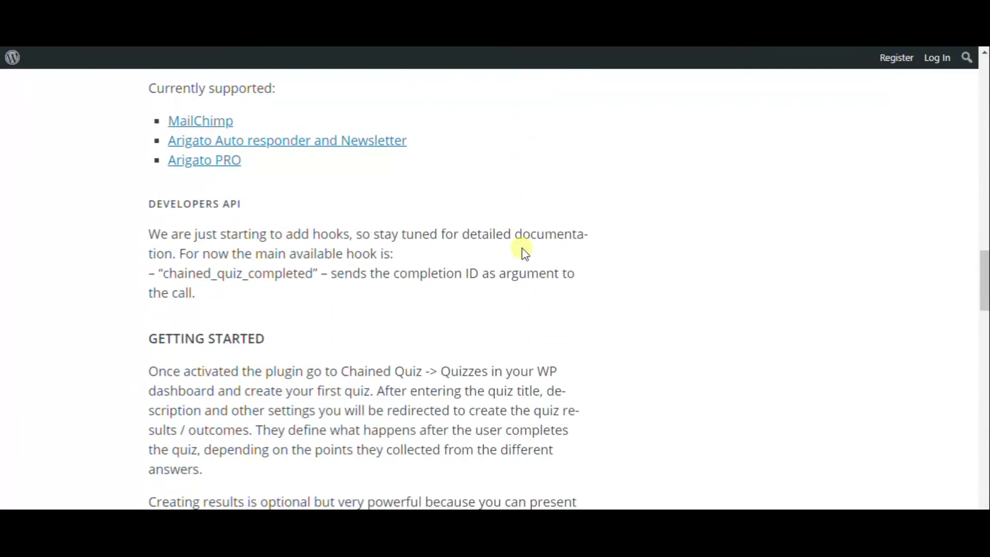
pyautogui.scroll(-10, 522, 248)
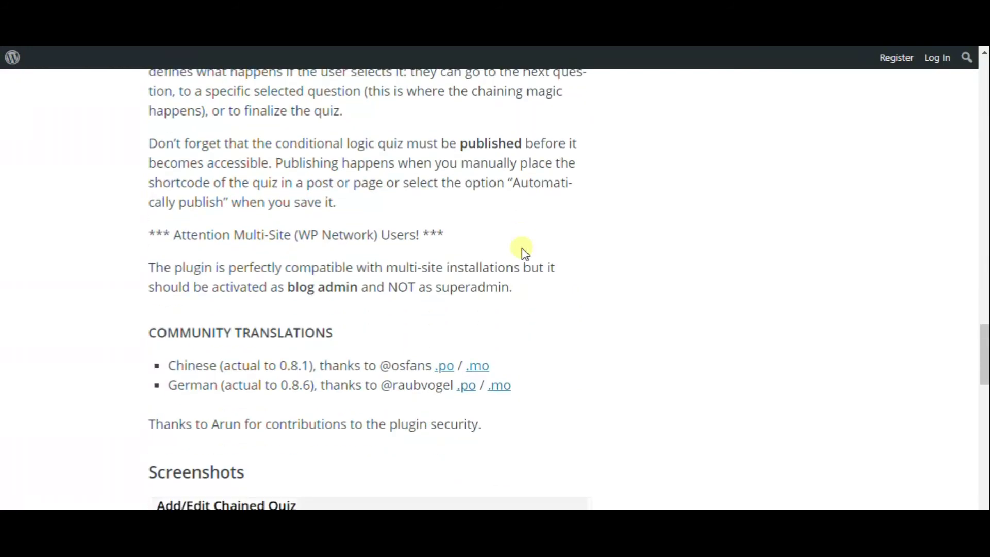
pyautogui.scroll(-8, 522, 248)
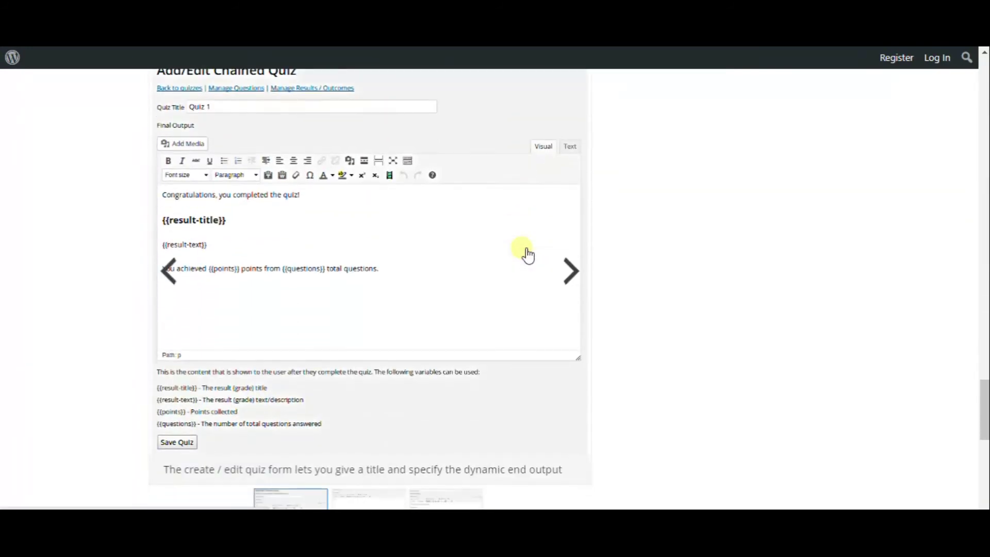
pyautogui.scroll(-3, 528, 254)
pyautogui.scroll(-3, 528, 254)
pyautogui.scroll(4, 528, 255)
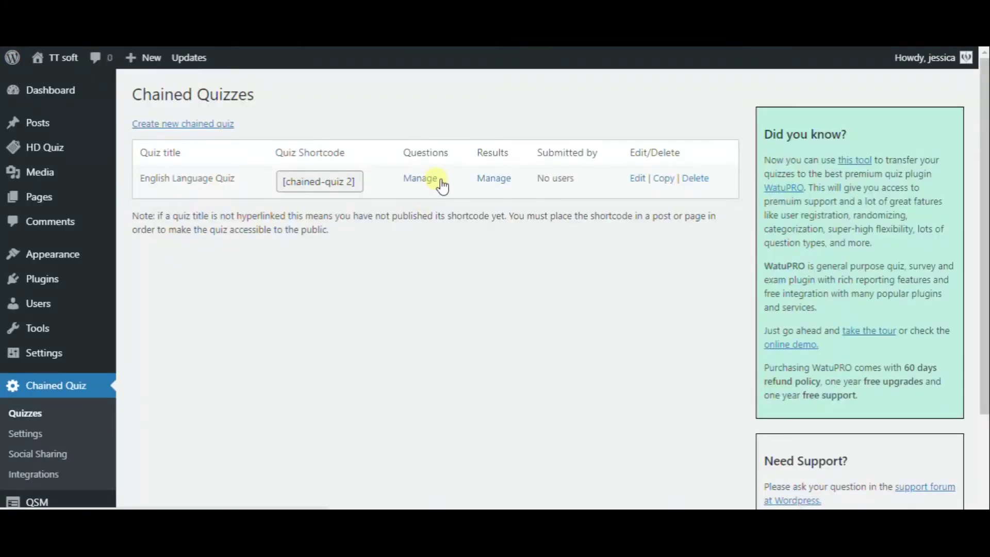
# - Review the first question's type, comment option, answers and points in Chained Quiz's English Language Quiz, save it and return to the question list
pyautogui.click(420, 178)
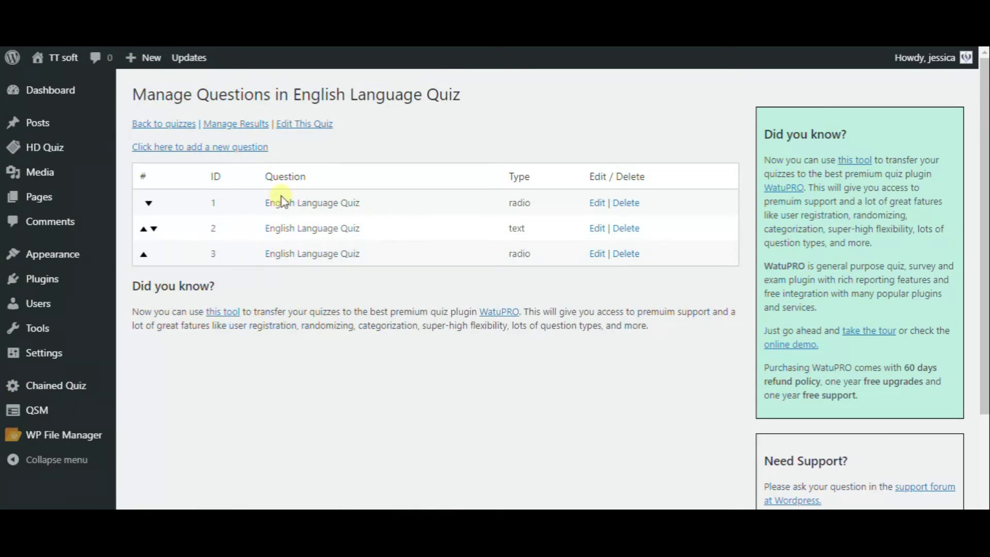
pyautogui.click(597, 203)
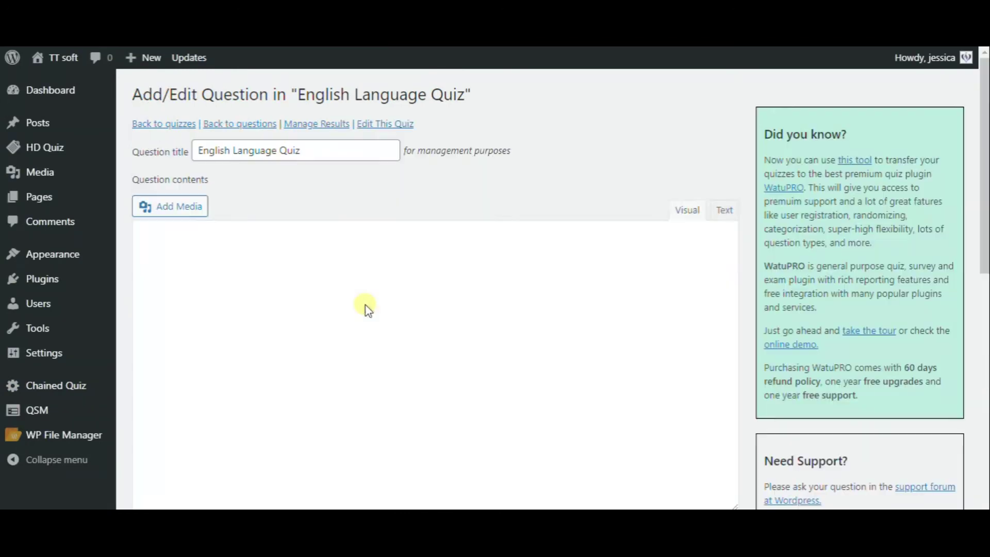
pyautogui.scroll(-8, 371, 303)
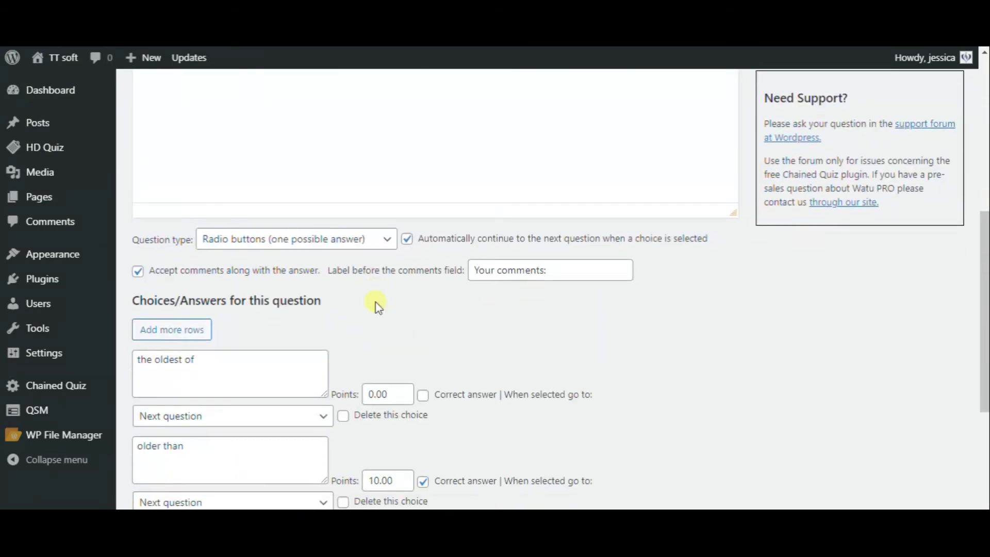
pyautogui.scroll(-5, 378, 306)
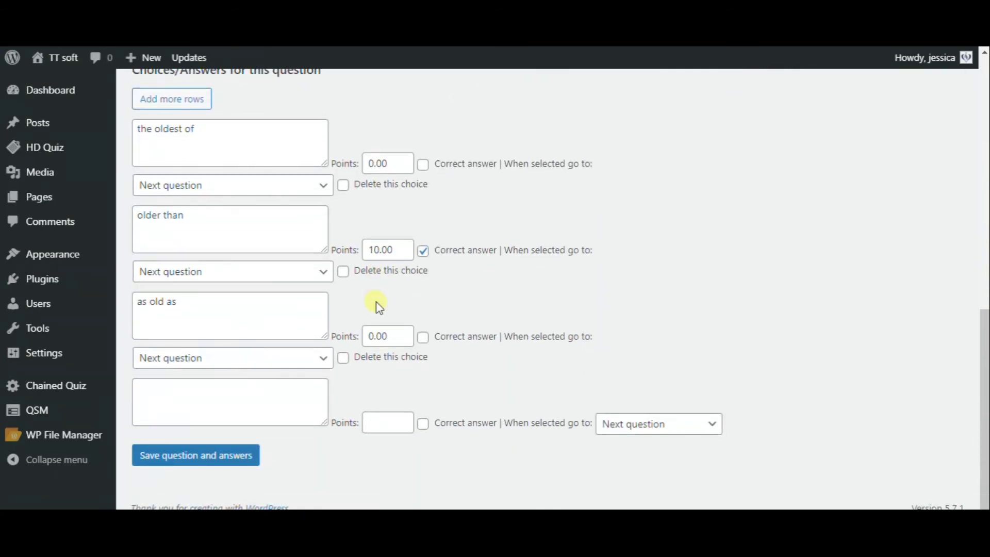
pyautogui.click(209, 460)
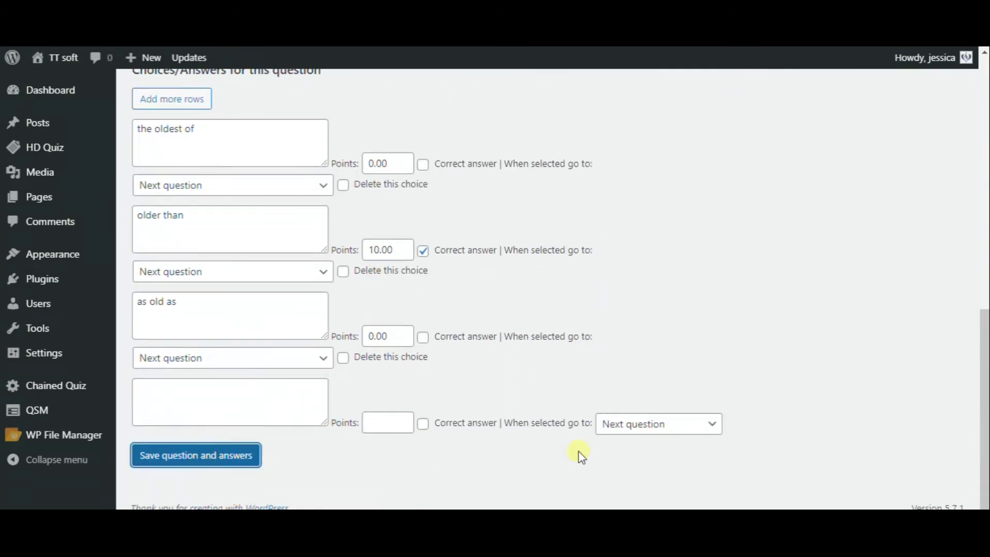
pyautogui.scroll(-5, 276, 299)
pyautogui.scroll(5, 277, 301)
pyautogui.click(240, 124)
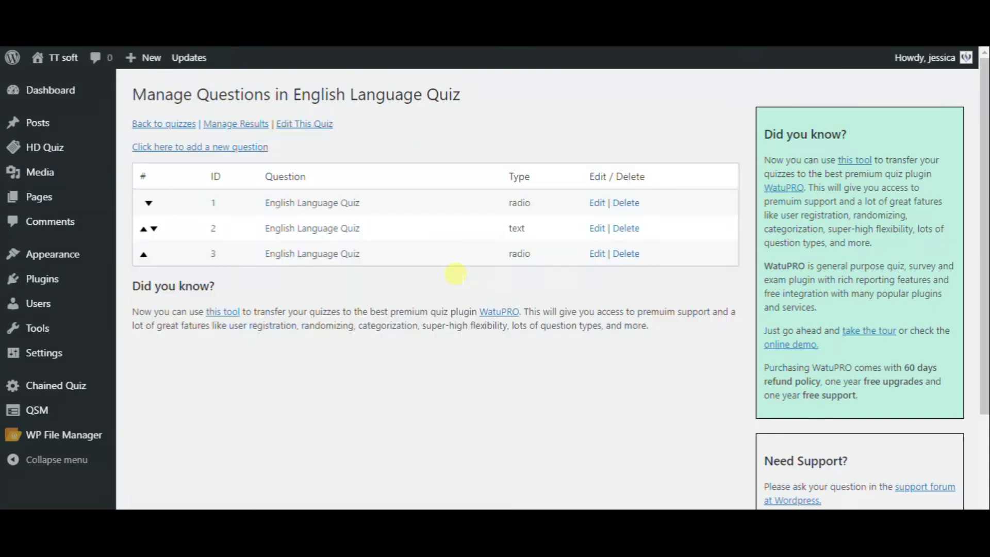
# - Review the second question's text, text box type, comment option and answer field, save it and return to the question list
pyautogui.click(596, 228)
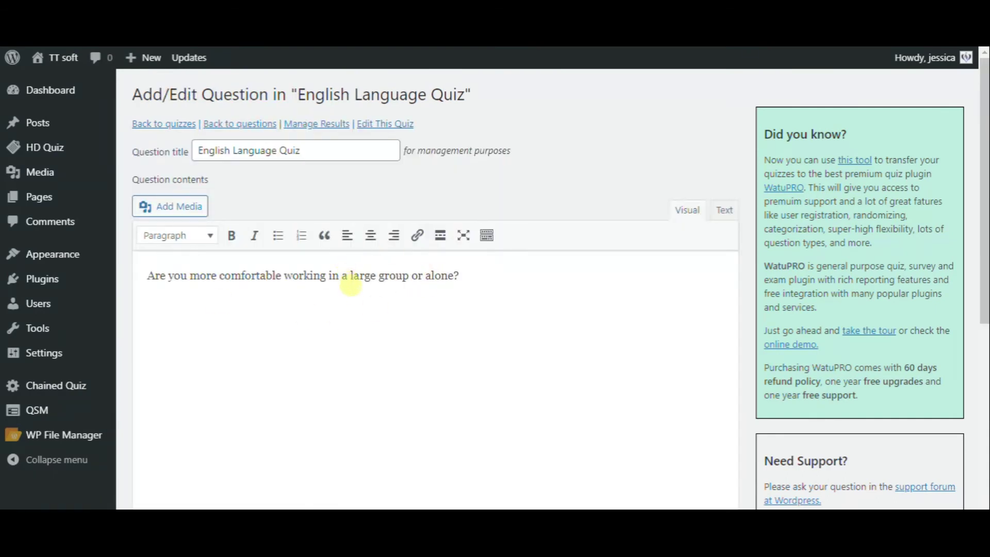
pyautogui.scroll(-6, 350, 283)
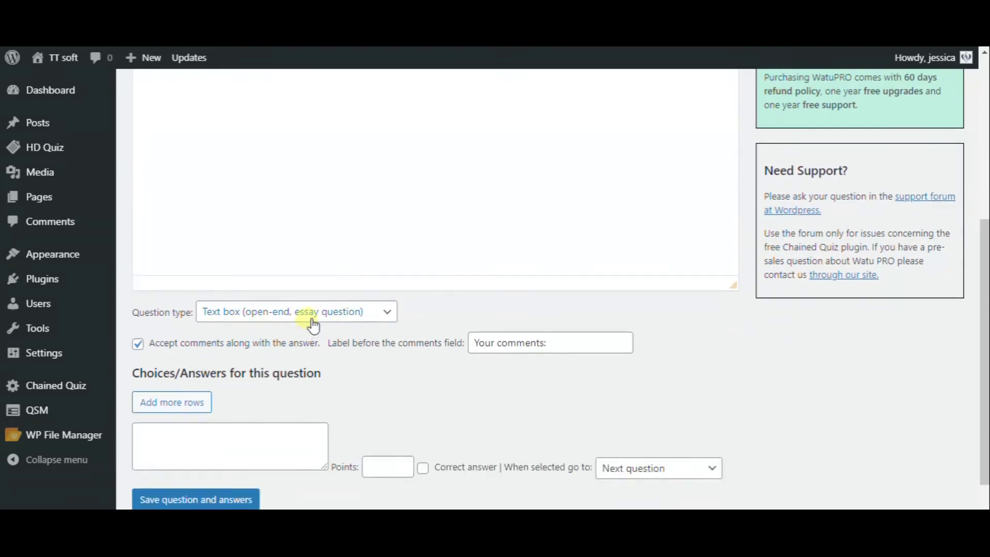
pyautogui.click(312, 325)
pyautogui.click(387, 312)
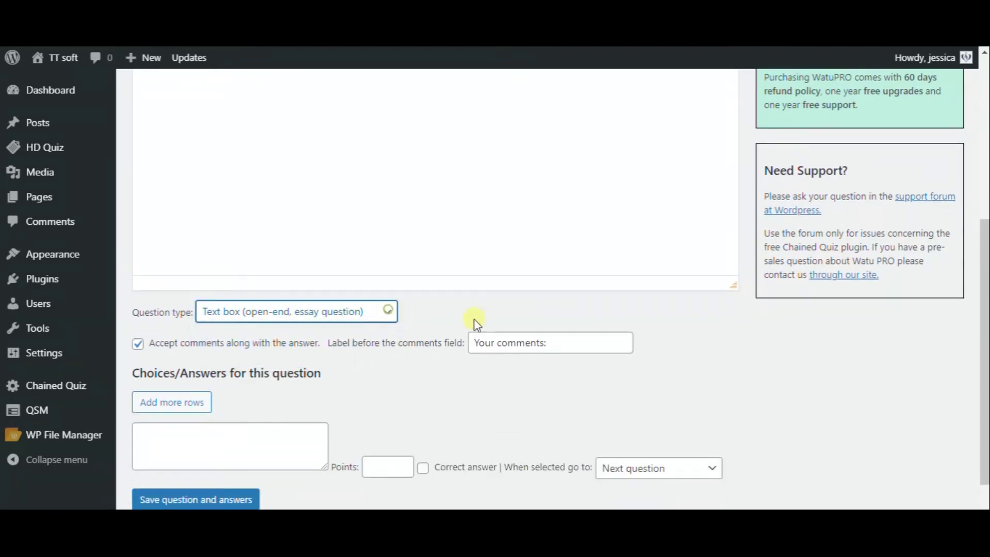
pyautogui.scroll(-1, 444, 355)
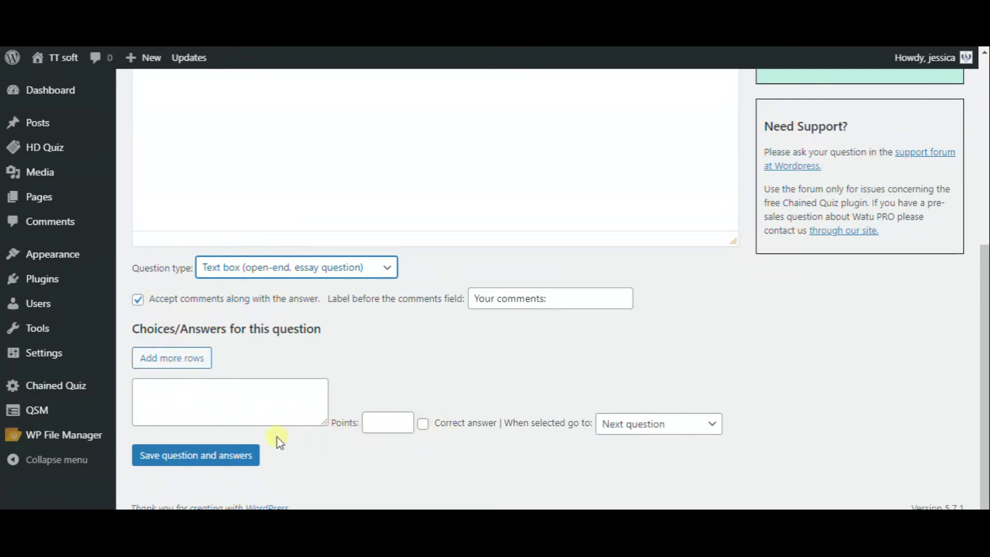
pyautogui.click(228, 450)
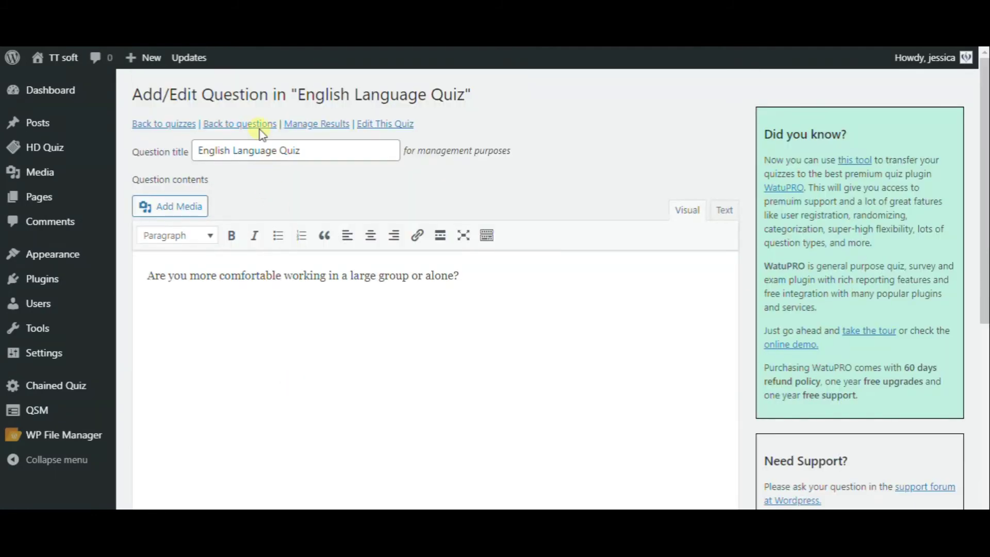
pyautogui.click(260, 126)
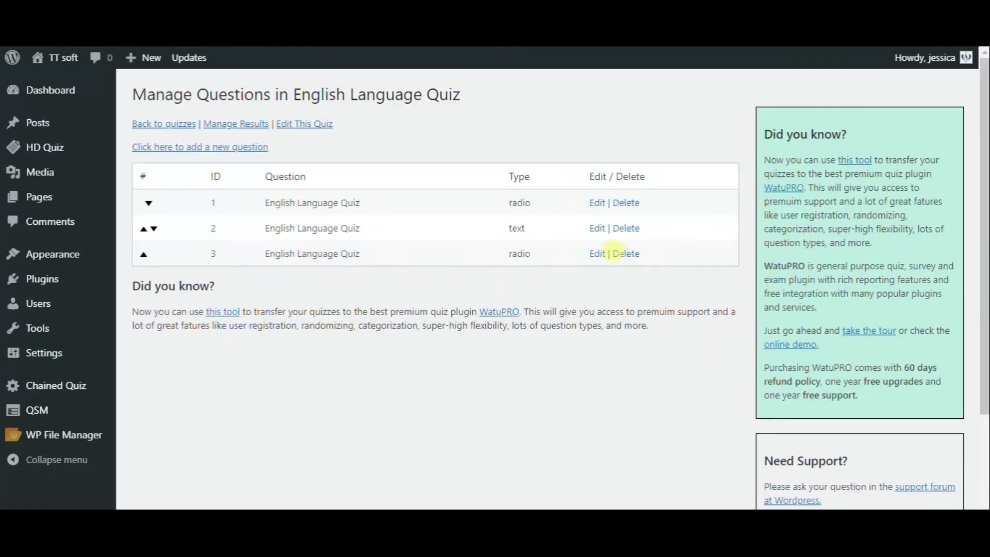
# - Review the third question's type, automatic continue option, answer choices, points and correct answer, and save the question
pyautogui.click(599, 255)
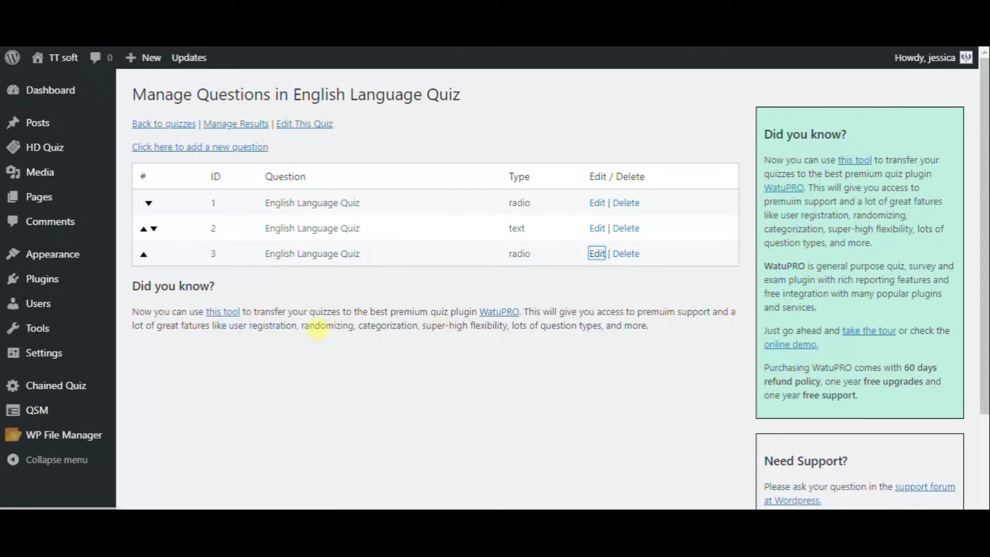
pyautogui.scroll(-3, 368, 311)
pyautogui.scroll(-4, 368, 311)
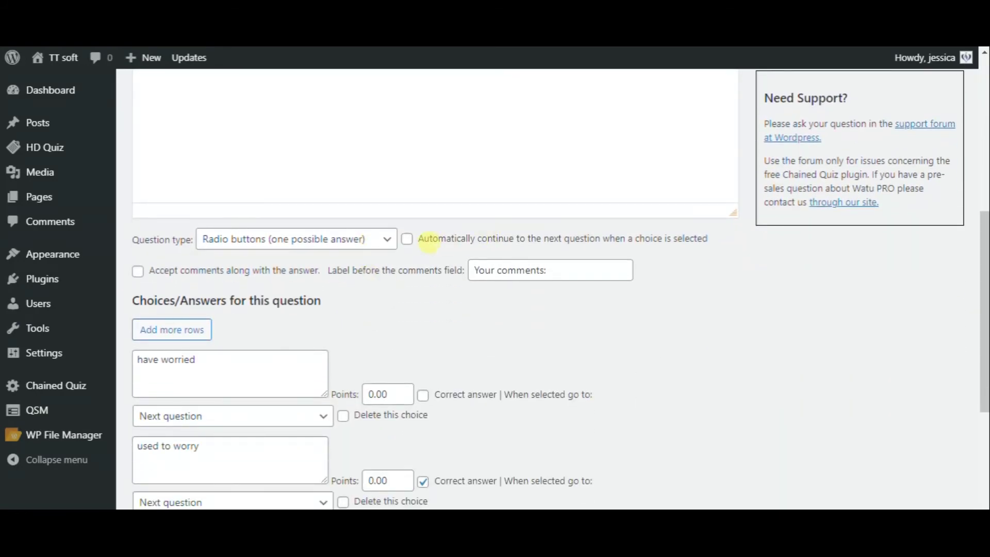
pyautogui.scroll(-5, 379, 304)
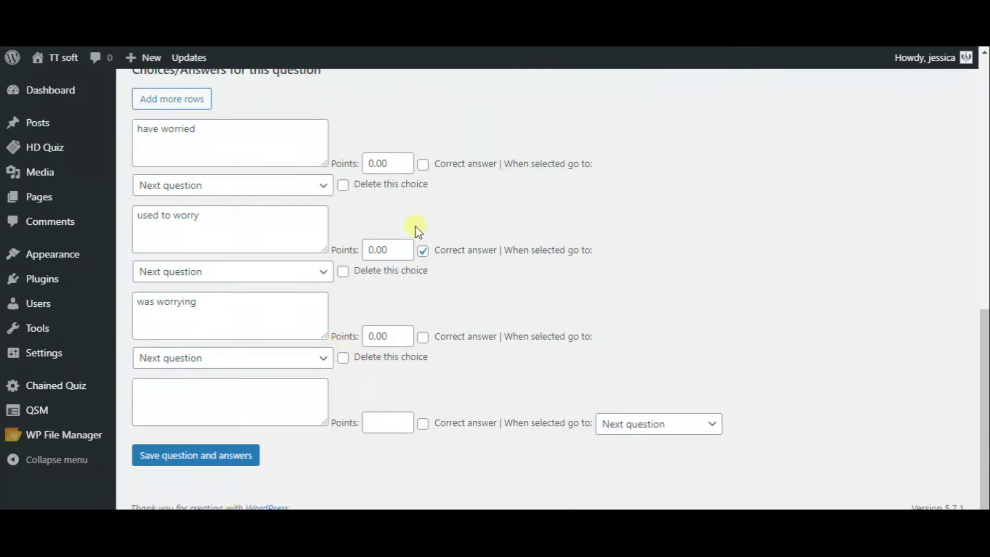
pyautogui.moveTo(392, 252); pyautogui.dragTo(351, 250)
pyautogui.click(246, 457)
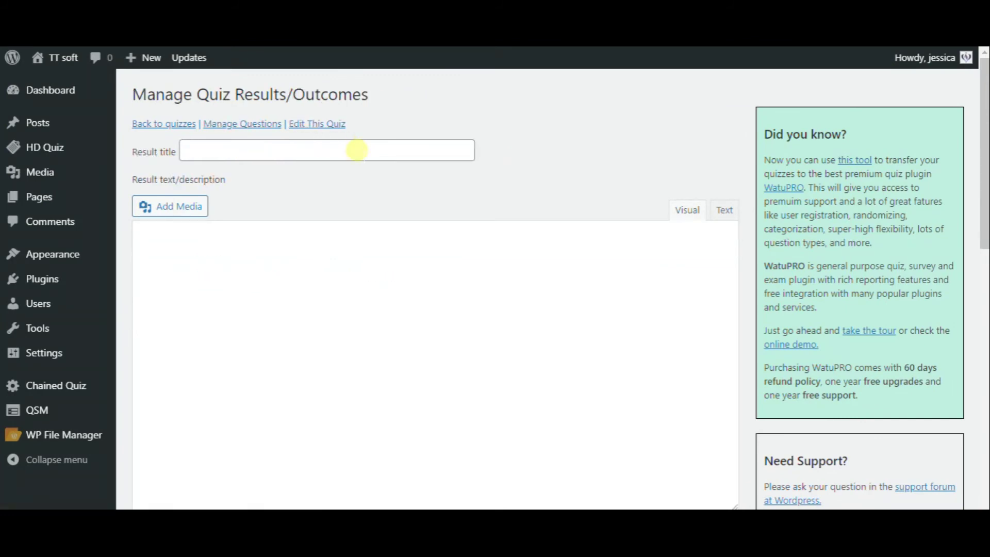
# - Enter 20 as the minimum points in the new result form and save the existing English Language Quiz result
pyautogui.scroll(-5, 363, 196)
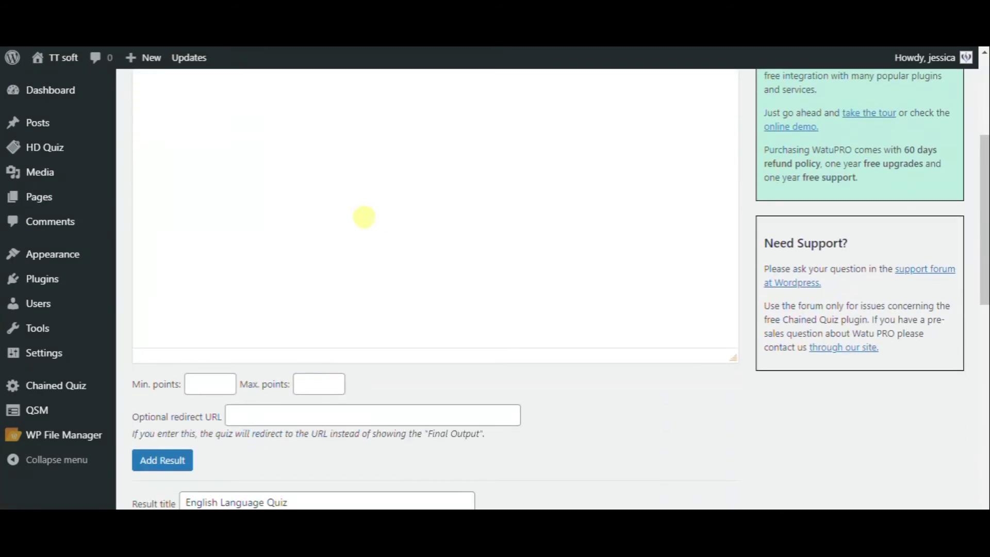
pyautogui.scroll(-2, 357, 239)
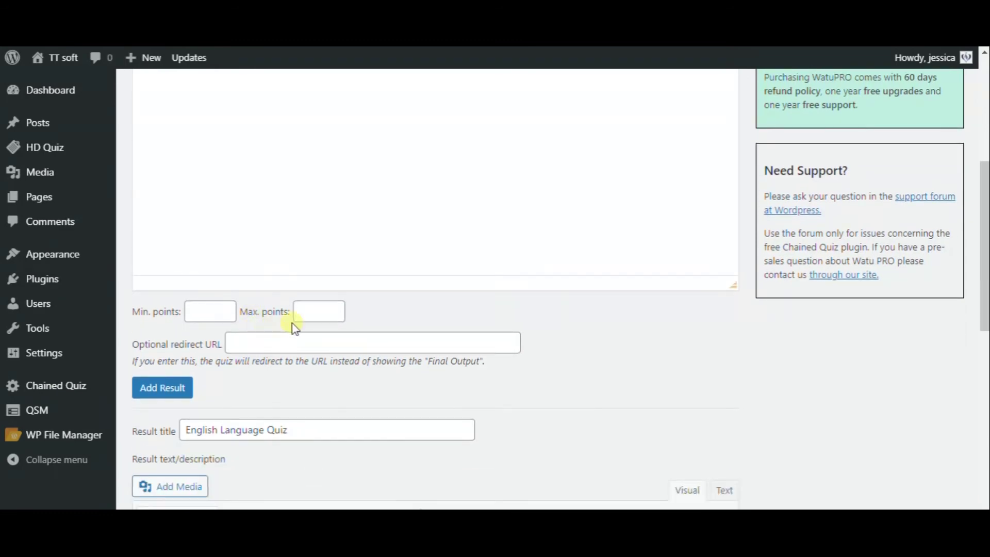
pyautogui.click(196, 311)
pyautogui.write('20')
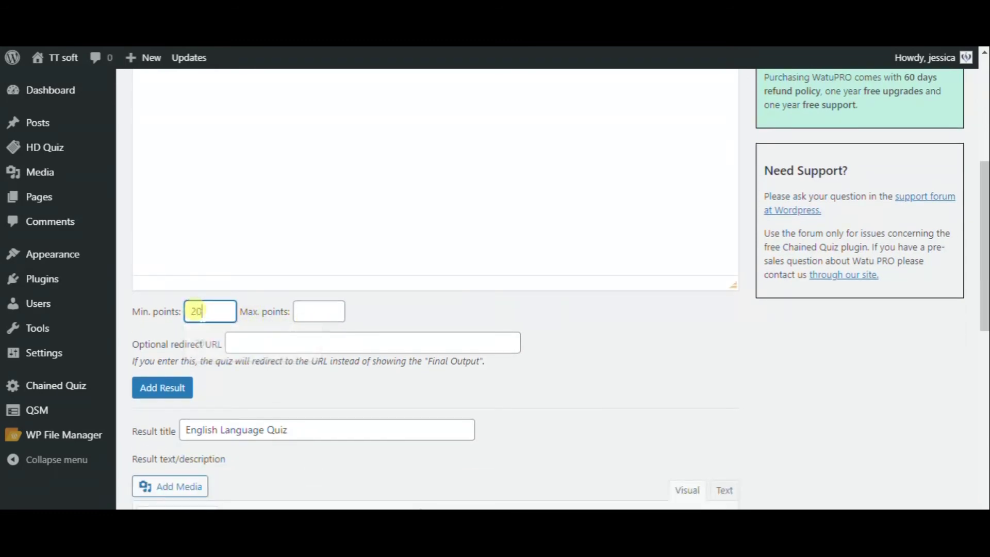
pyautogui.scroll(-3, 219, 332)
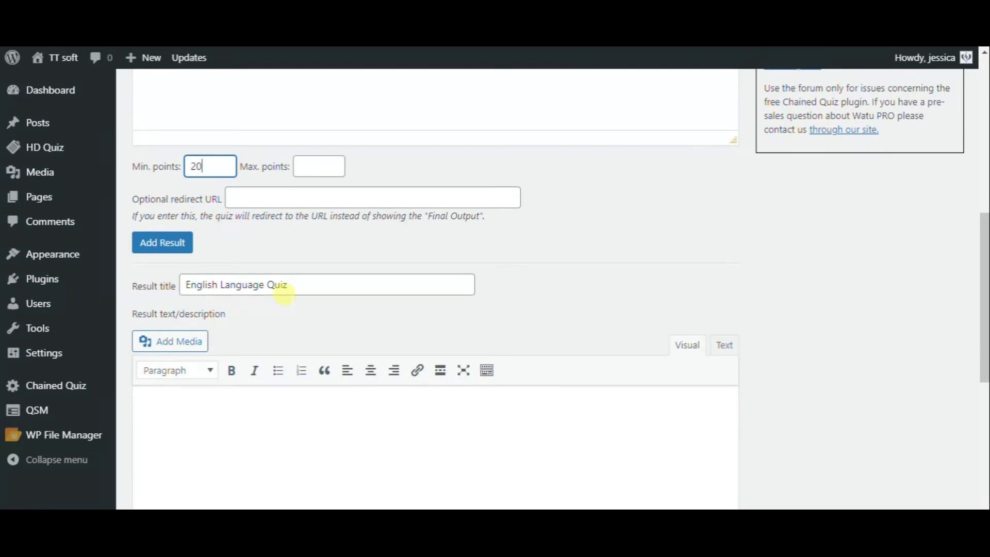
pyautogui.scroll(-1, 284, 296)
pyautogui.scroll(-6, 284, 294)
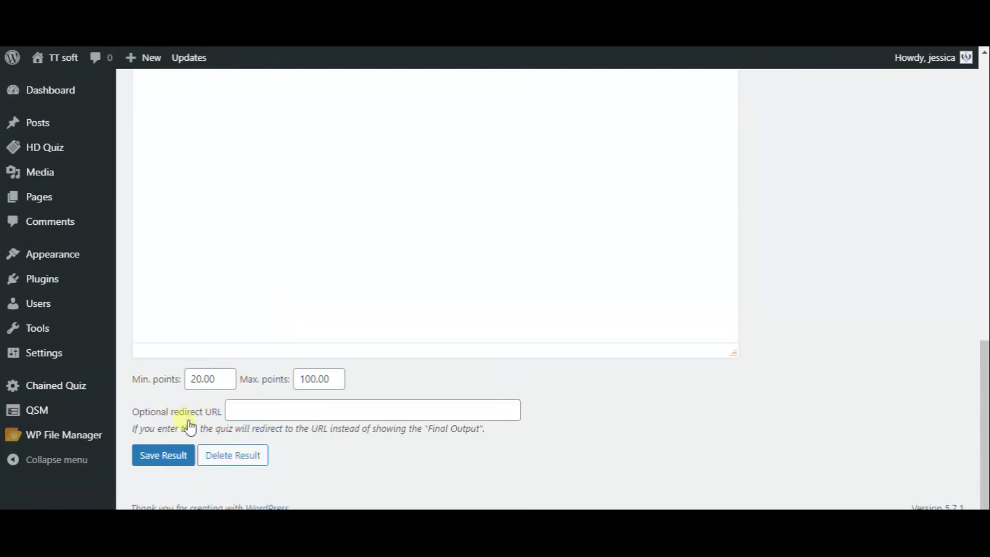
pyautogui.click(183, 460)
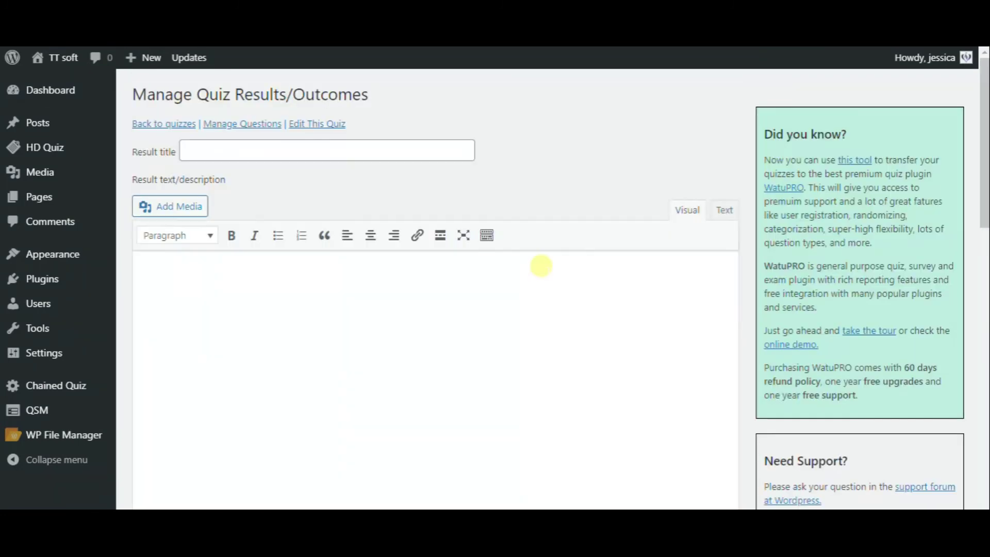
# - Return to the list of chained quizzes and copy the English Language Quiz's shortcode [chained-quiz 2]
pyautogui.click(177, 124)
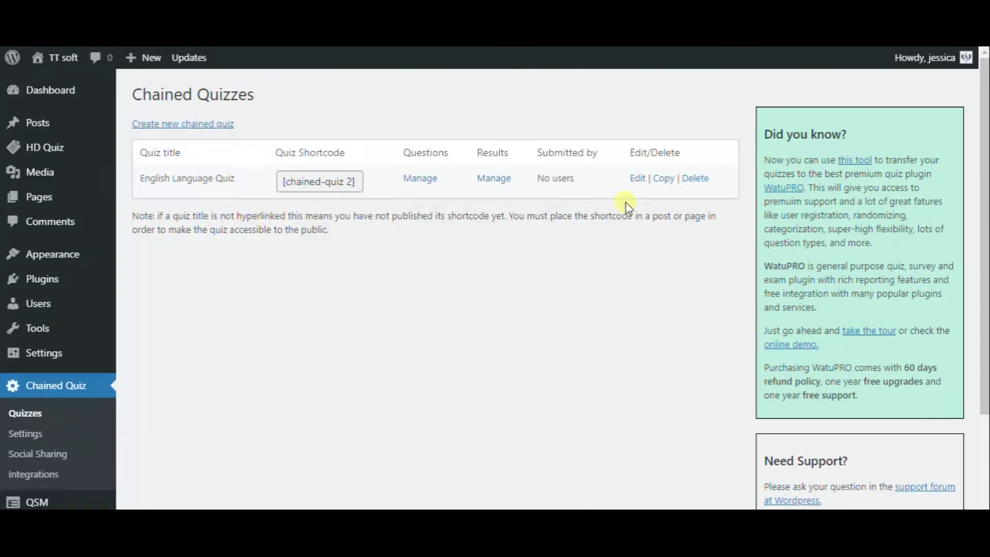
pyautogui.click(296, 178)
pyautogui.rightClick(334, 186)
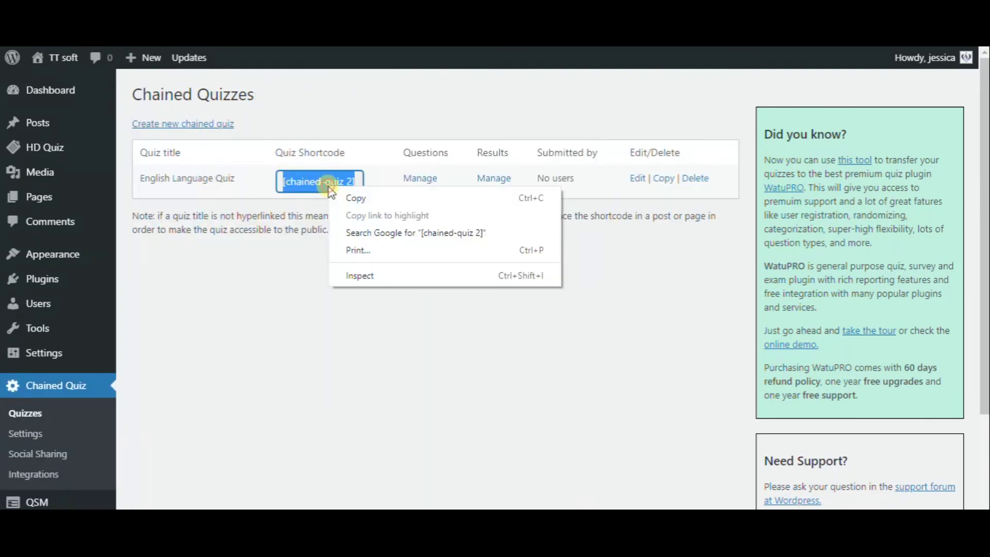
pyautogui.click(361, 198)
# - Create a post titled "English Language Quiz", paste the shortcode [chained-quiz 2] into its body and publish it
pyautogui.moveTo(75, 134)
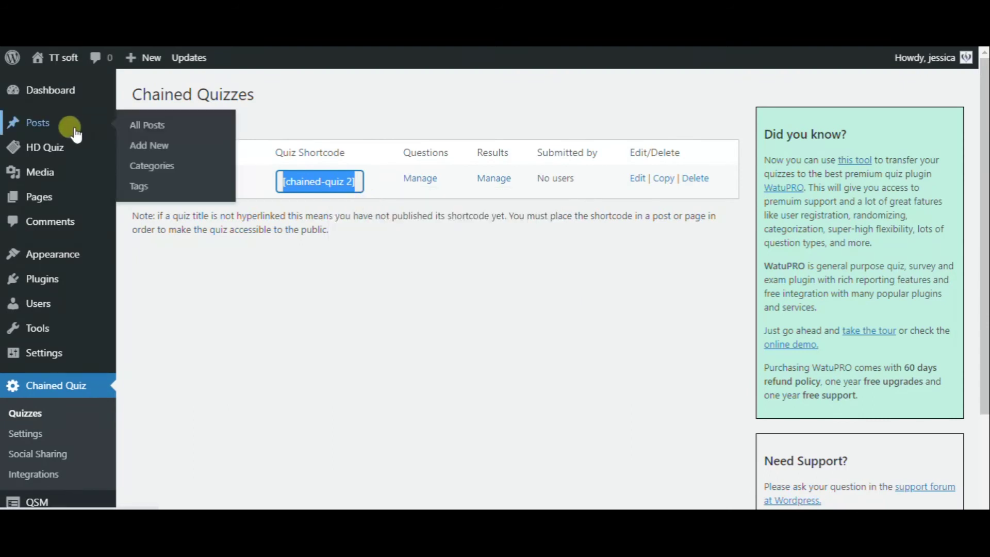
pyautogui.click(148, 145)
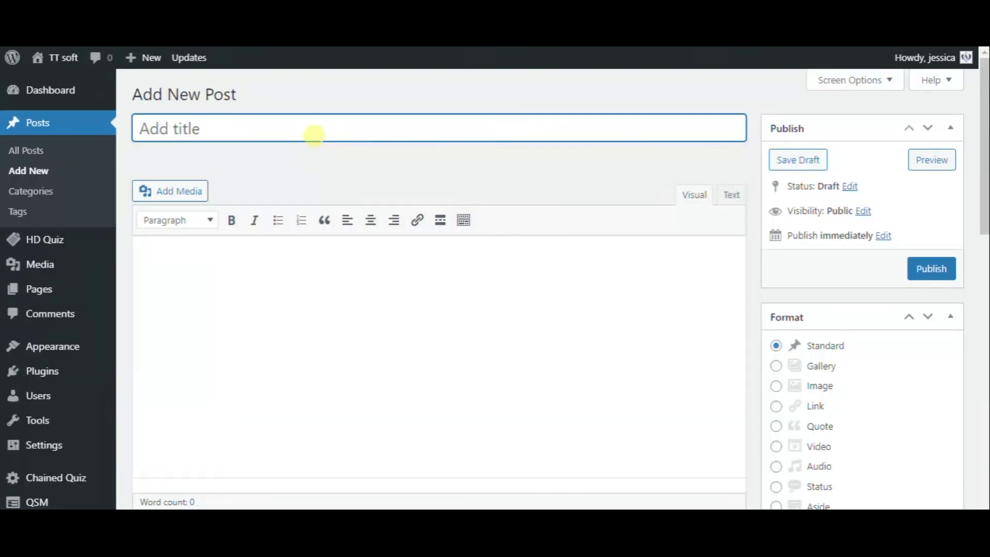
pyautogui.write('English Language Qu')
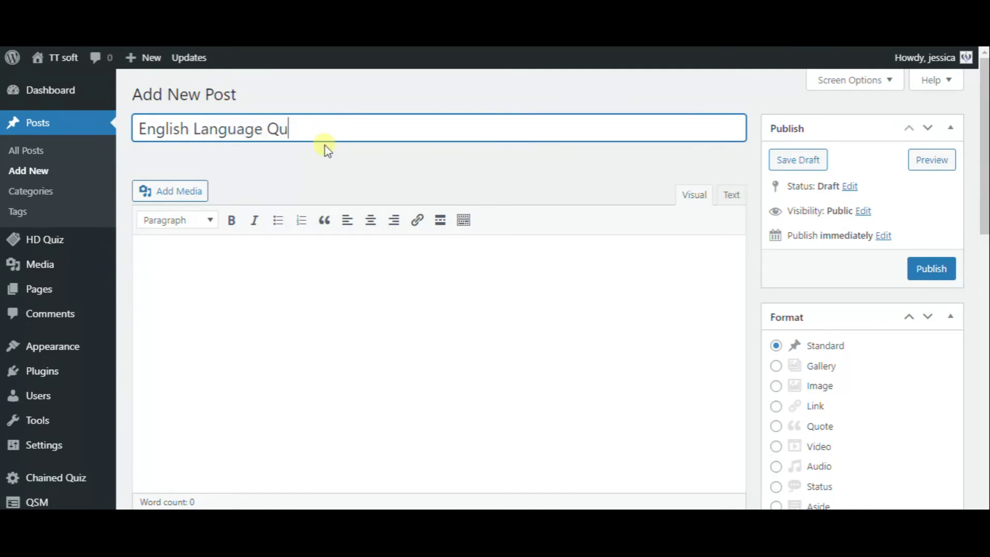
pyautogui.click(281, 309)
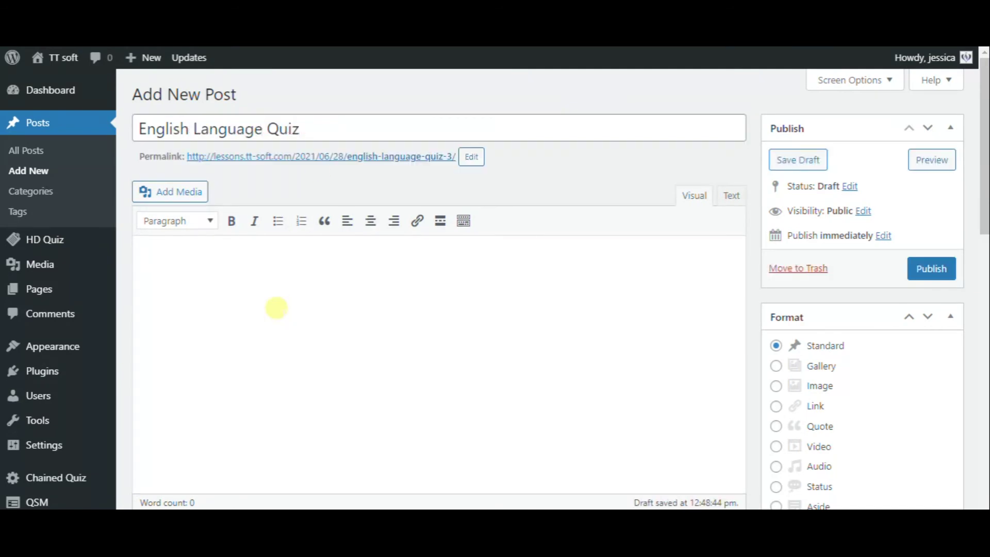
pyautogui.hotkey('ctrl', 'v')
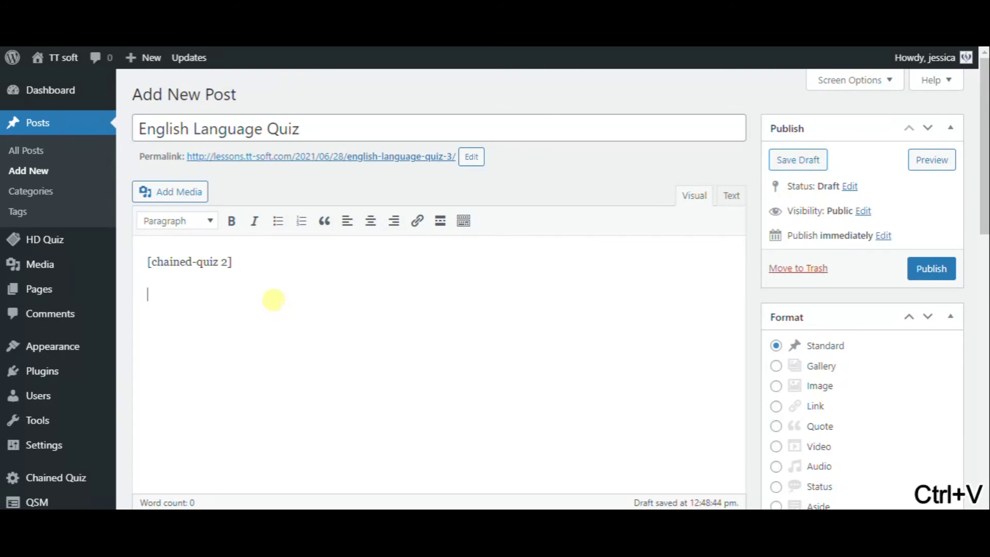
pyautogui.click(931, 268)
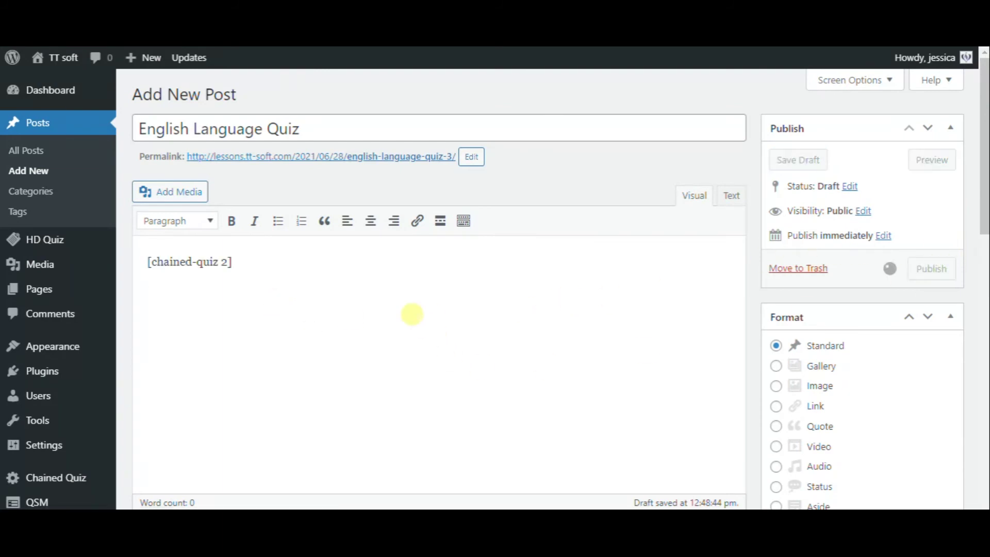
# - Open the published post and take the quiz, answering "older than", "ssfAFc" with the comment "sgv", and "have worried"
pyautogui.click(367, 201)
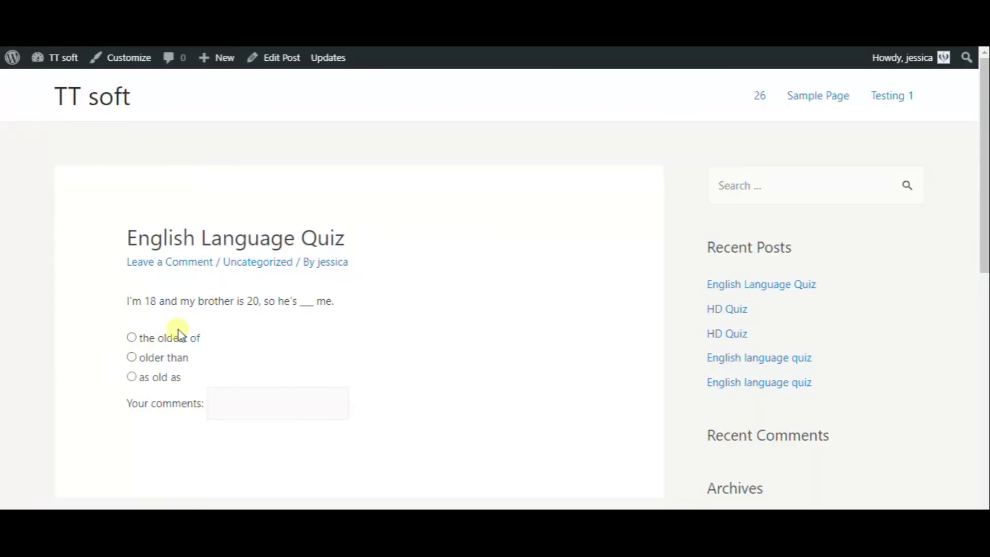
pyautogui.scroll(-2, 151, 304)
pyautogui.click(131, 284)
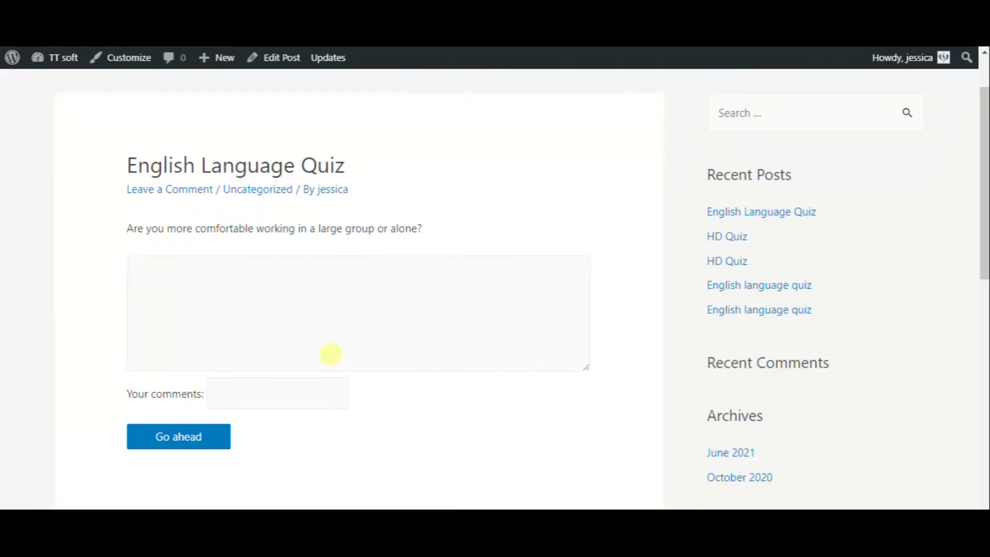
pyautogui.scroll(-4, 326, 354)
pyautogui.scroll(4, 259, 215)
pyautogui.click(198, 281)
pyautogui.write('ssfAFc')
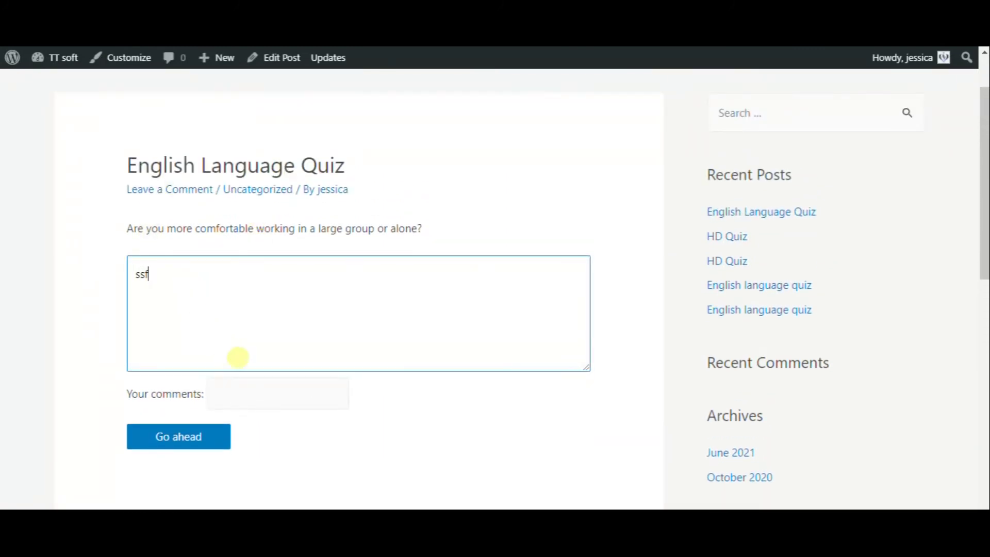
pyautogui.click(238, 392)
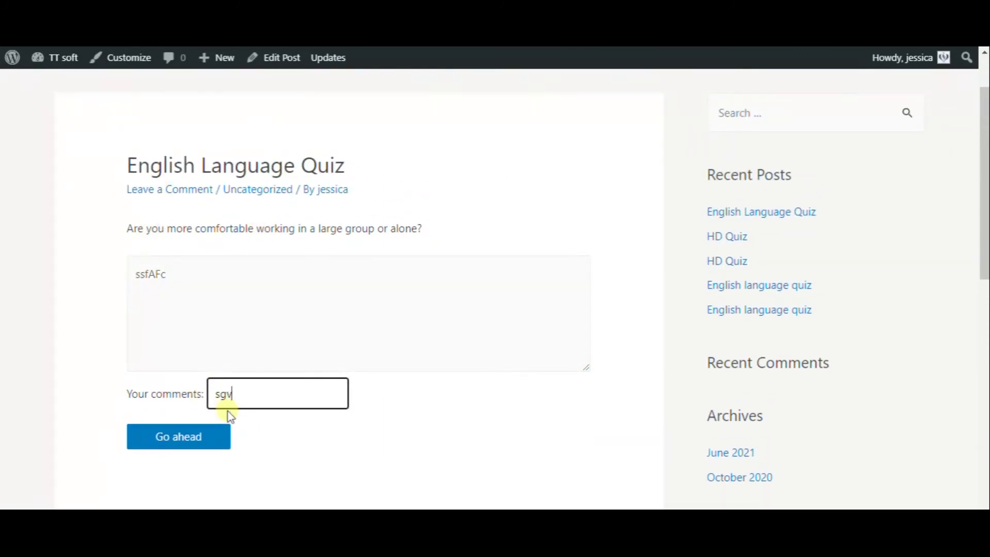
pyautogui.click(217, 441)
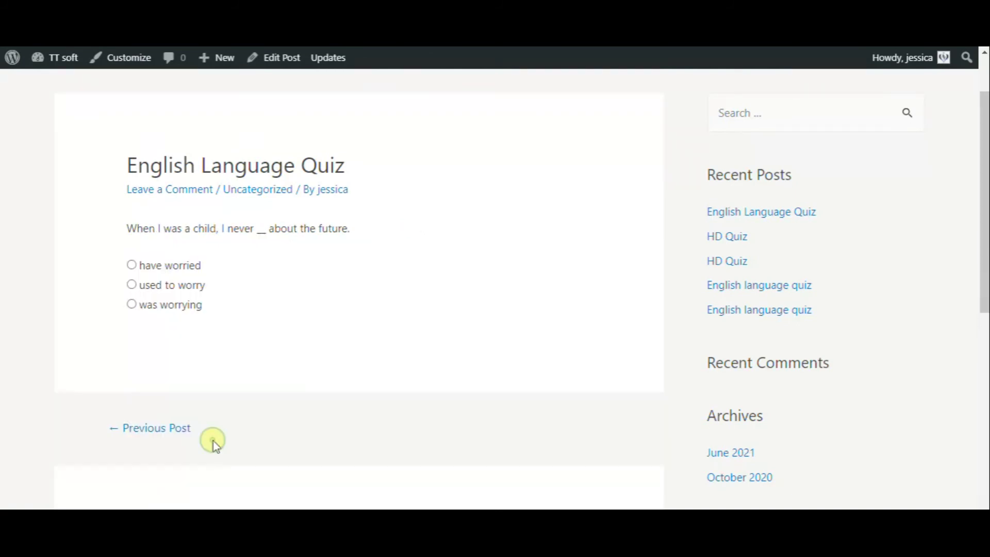
pyautogui.click(132, 265)
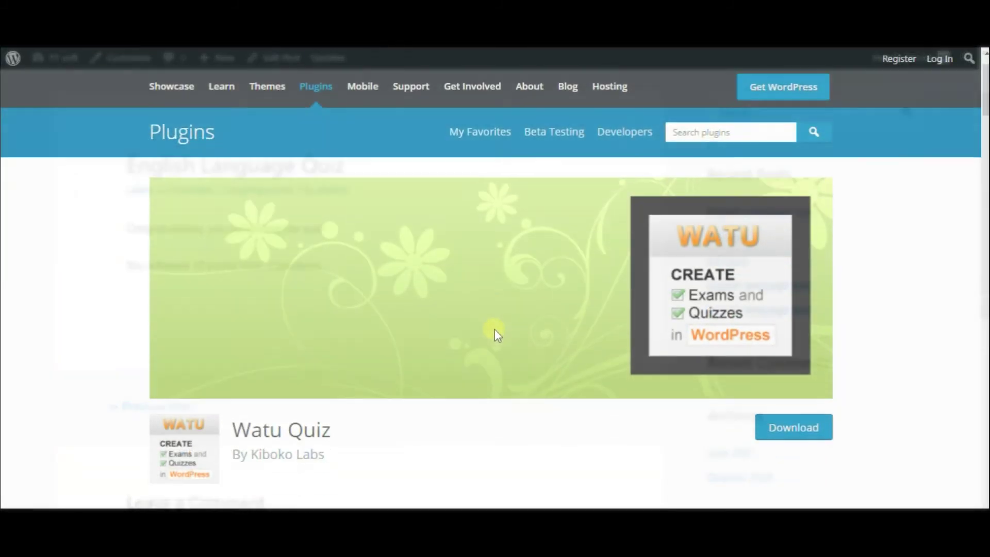
# - Read through the Watu Quiz plugin page, examining its description, ratings, feature list, developer API notes, translations and screenshots
pyautogui.scroll(-3, 494, 329)
pyautogui.scroll(-9, 496, 334)
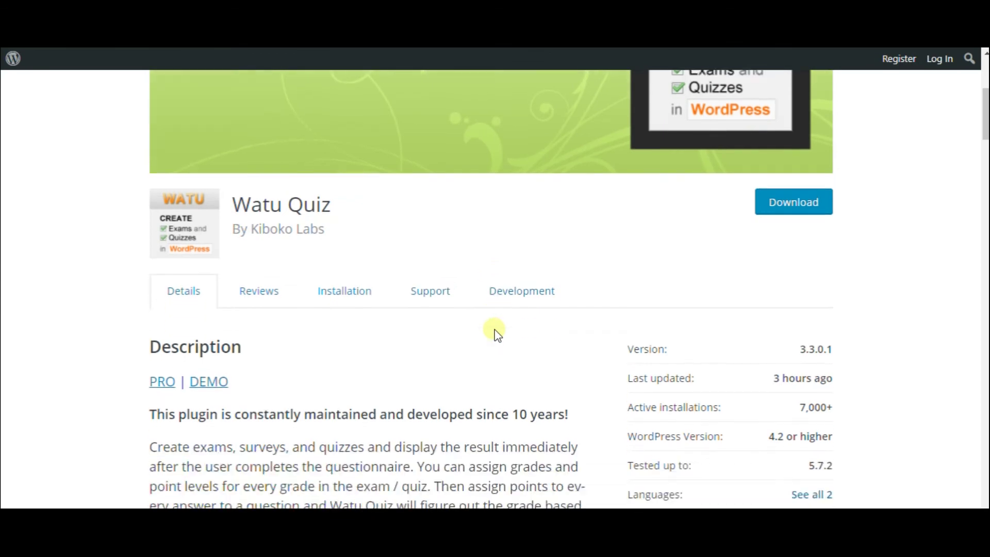
pyautogui.scroll(-10, 494, 329)
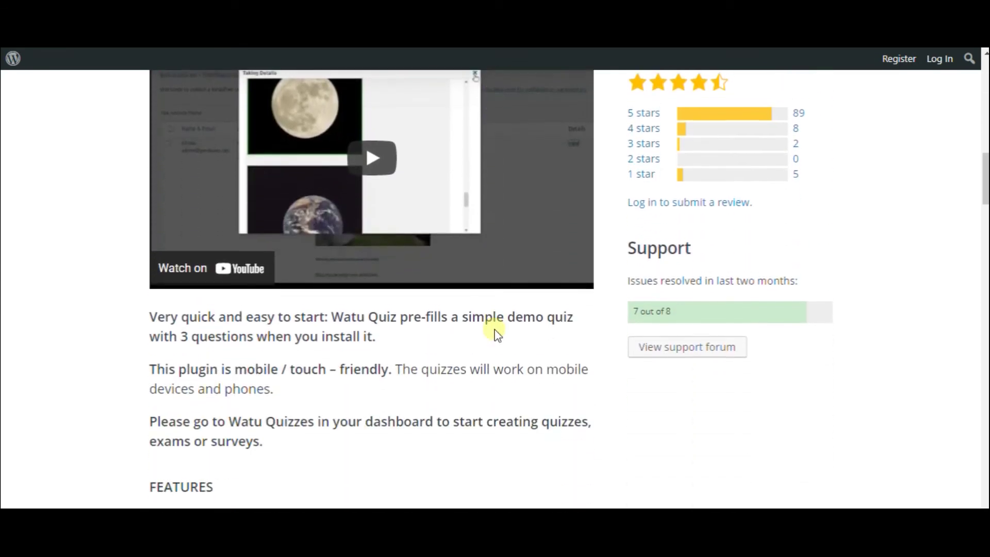
pyautogui.scroll(-9, 495, 333)
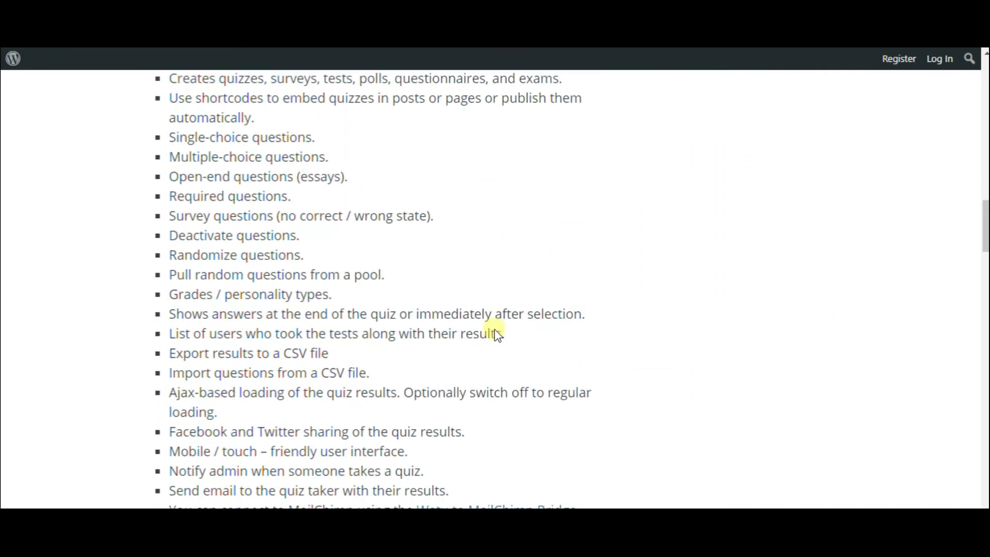
pyautogui.scroll(-11, 496, 334)
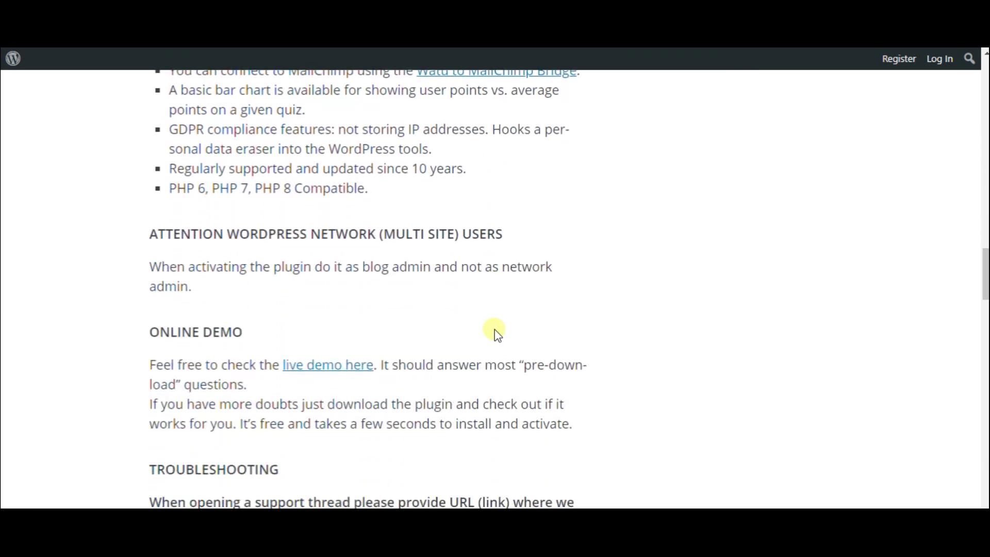
pyautogui.scroll(-10, 496, 334)
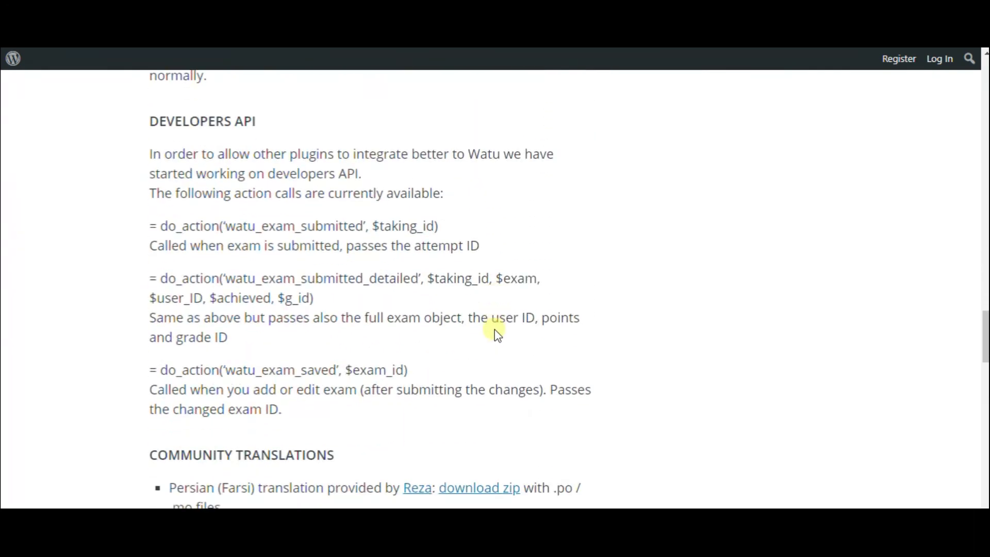
pyautogui.scroll(-5, 497, 334)
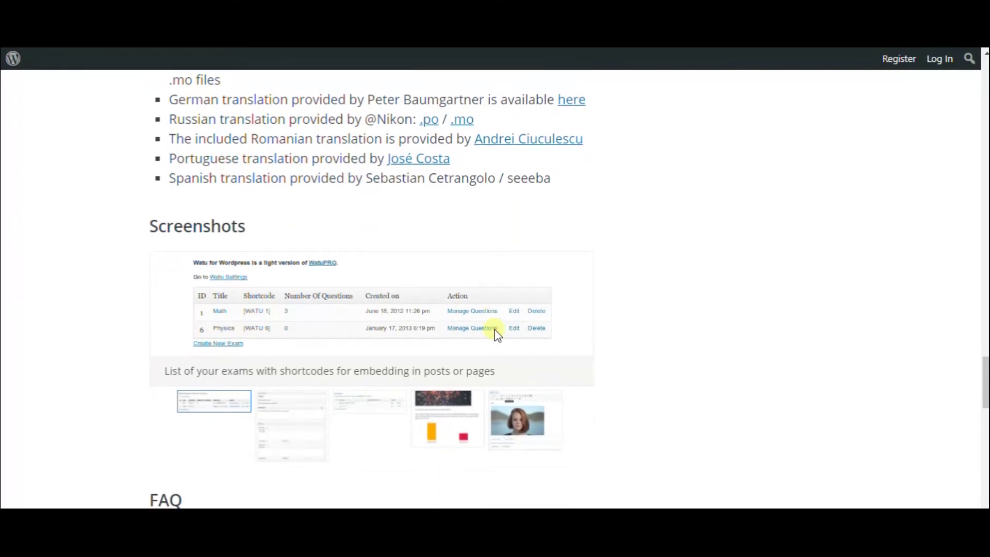
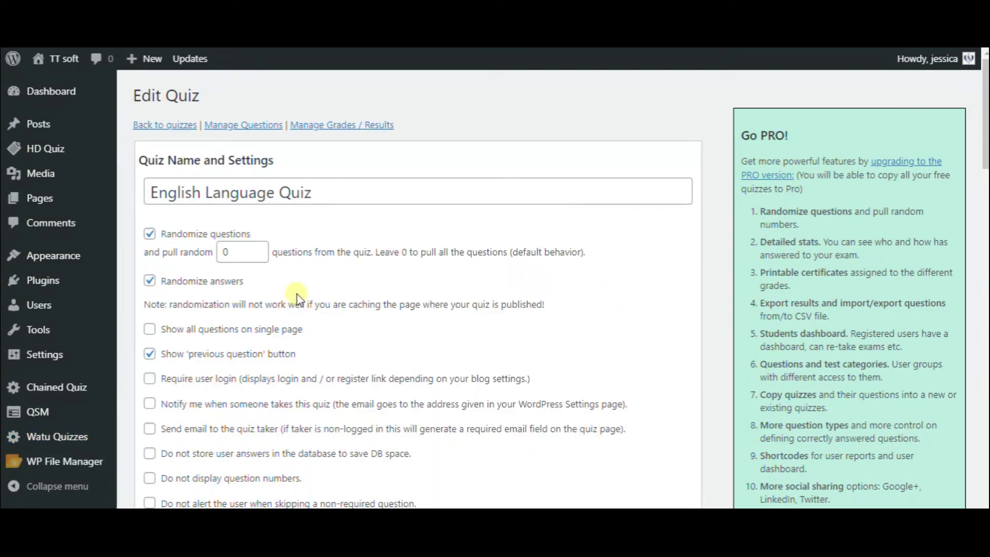
# - Examine the English Language Quiz's Watu settings, from the general options and correct answer display to the final screen and usable variables
pyautogui.scroll(-5, 314, 260)
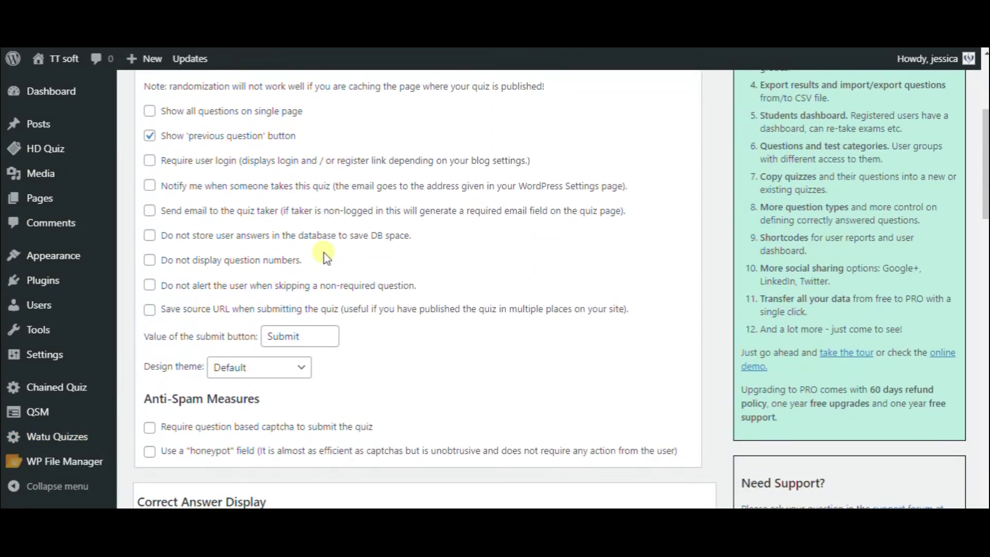
pyautogui.scroll(-5, 326, 257)
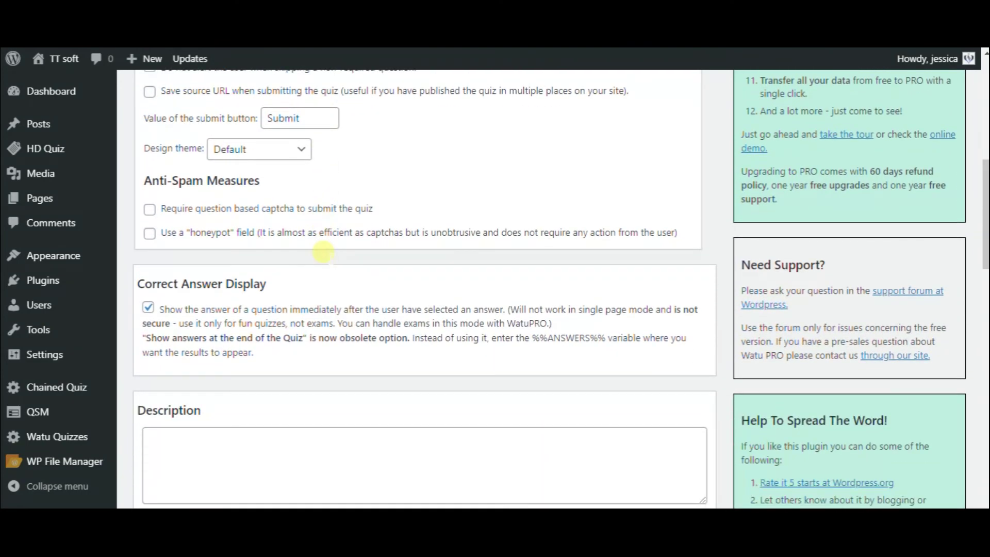
pyautogui.scroll(-7, 326, 258)
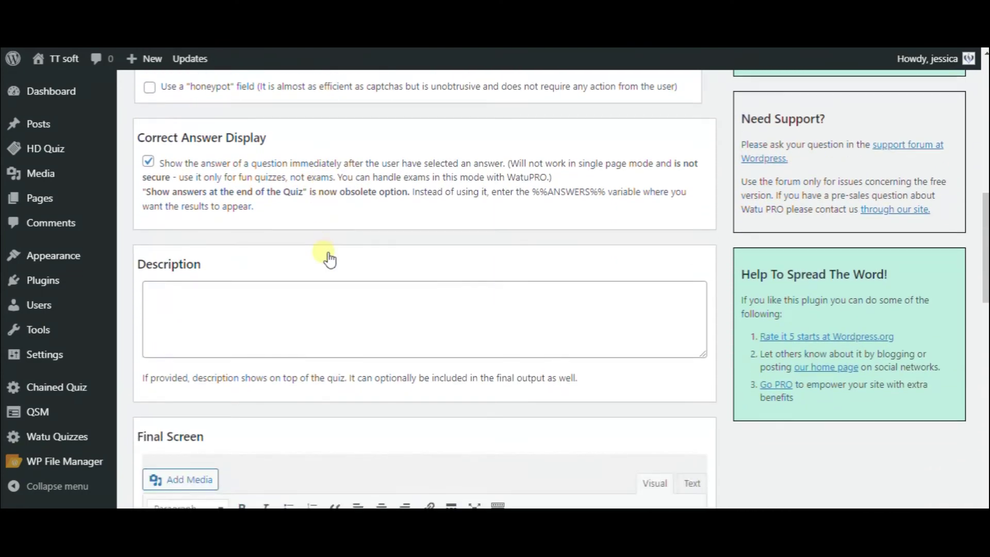
pyautogui.scroll(-8, 326, 256)
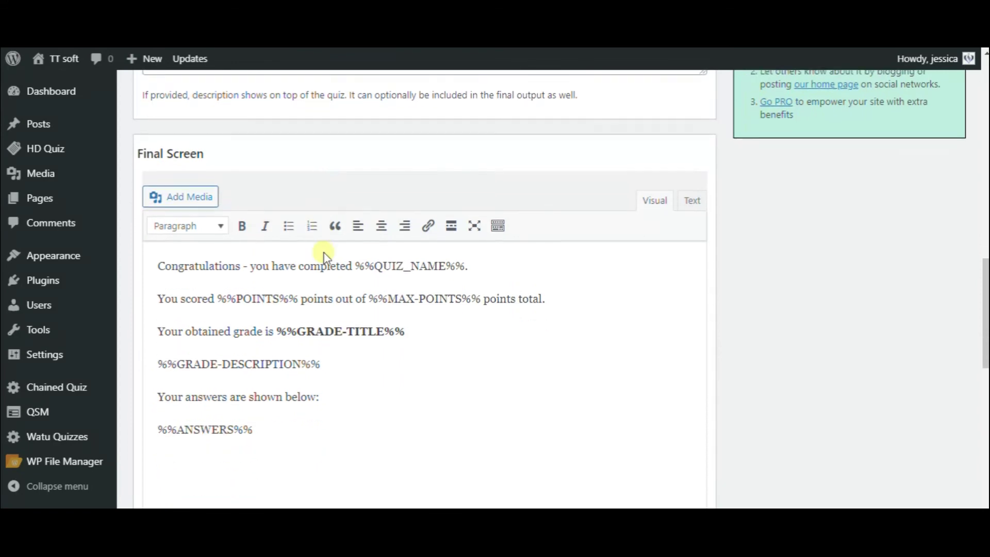
pyautogui.scroll(-8, 323, 252)
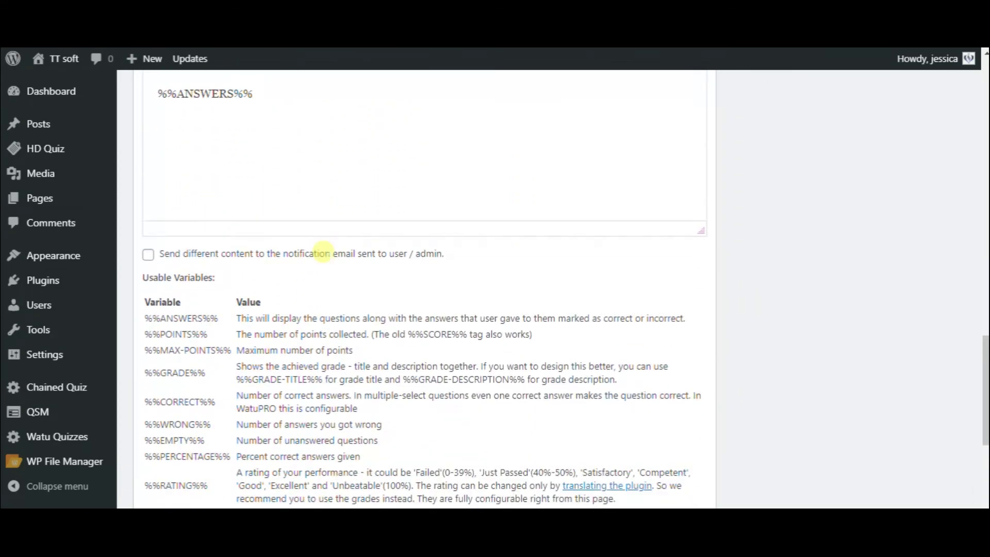
pyautogui.scroll(-1, 325, 251)
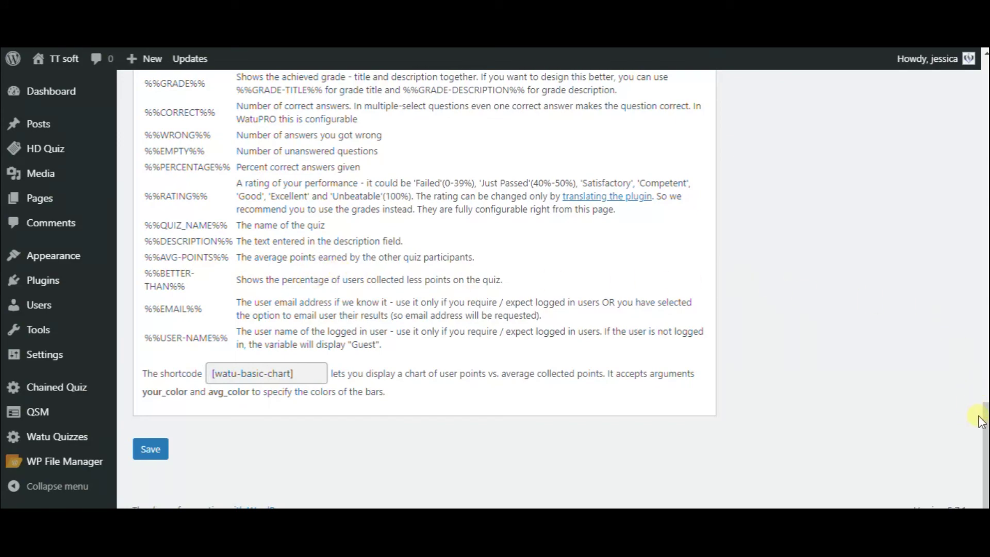
pyautogui.moveTo(985, 454); pyautogui.dragTo(977, 55)
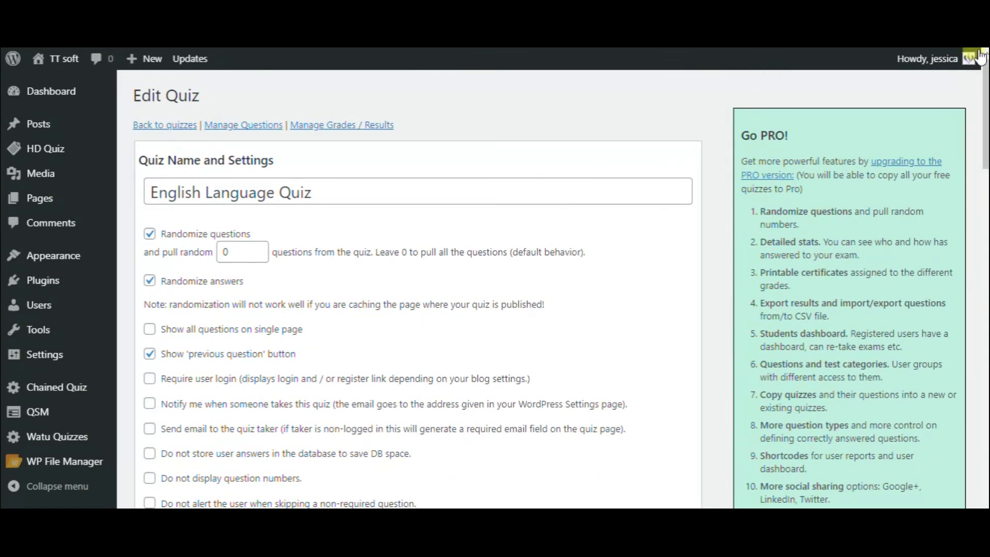
# - Open the quiz's question "I'm 18 and my brother is 20, so he's ___ me." and examine its answer type, column options, answers and feedback
pyautogui.click(273, 126)
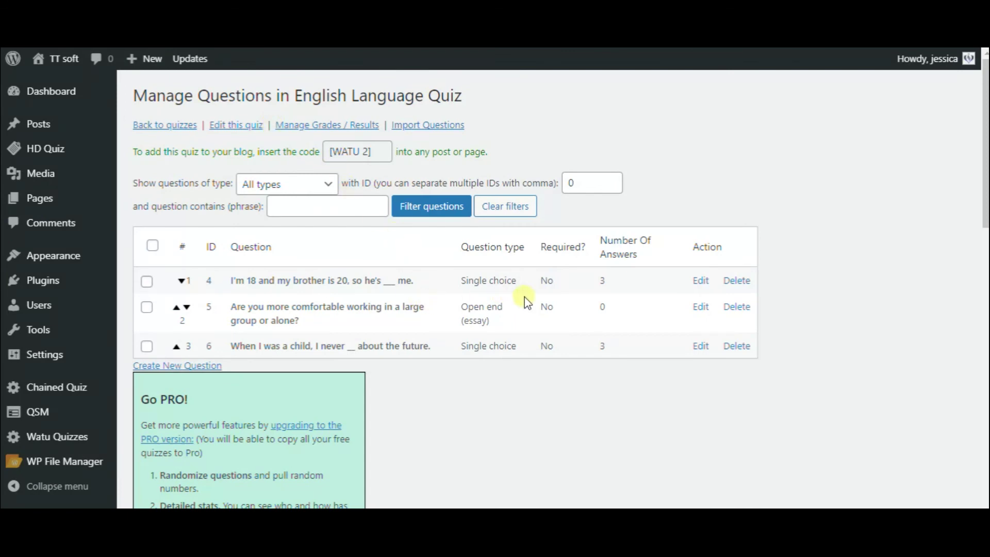
pyautogui.click(702, 281)
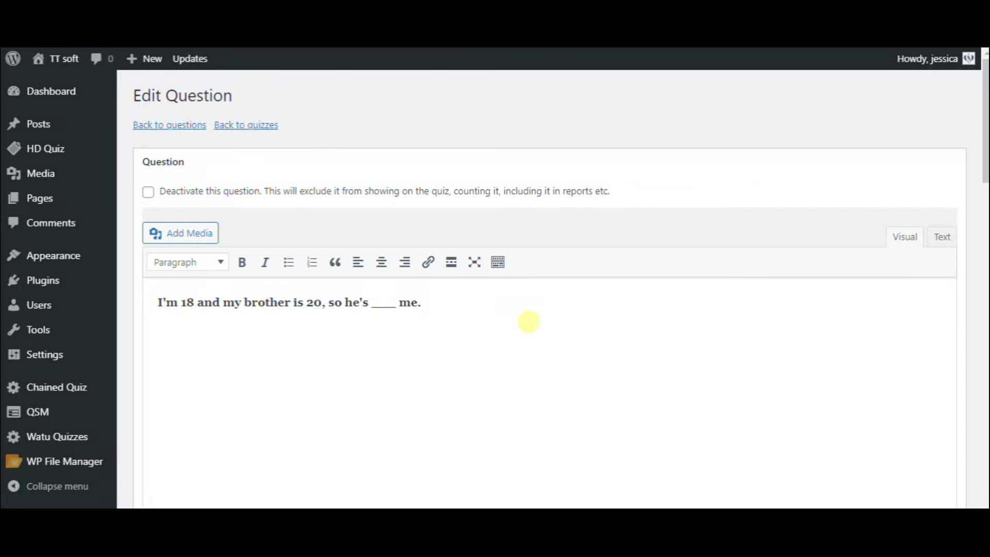
pyautogui.scroll(-2, 528, 322)
pyautogui.scroll(-8, 528, 322)
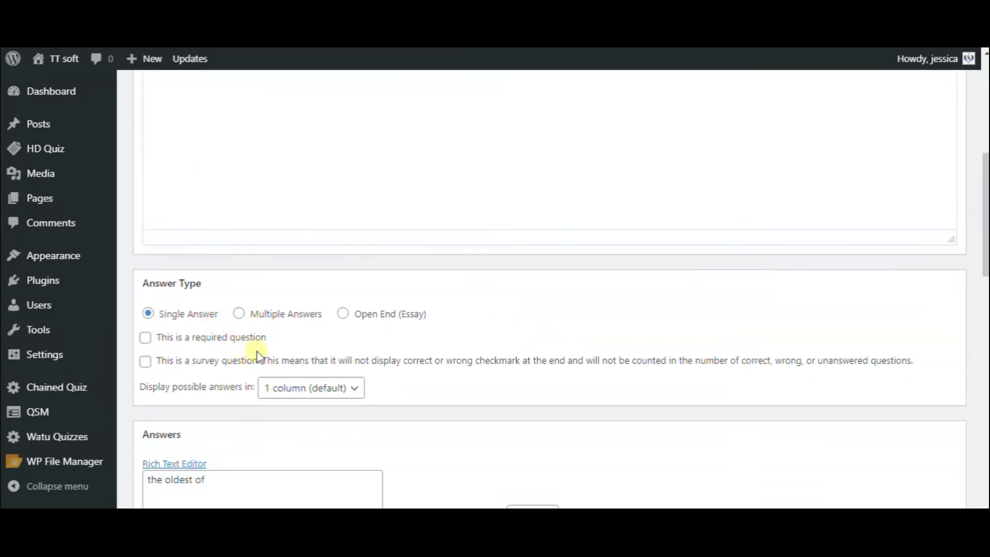
pyautogui.click(355, 389)
pyautogui.click(357, 390)
pyautogui.scroll(-6, 490, 391)
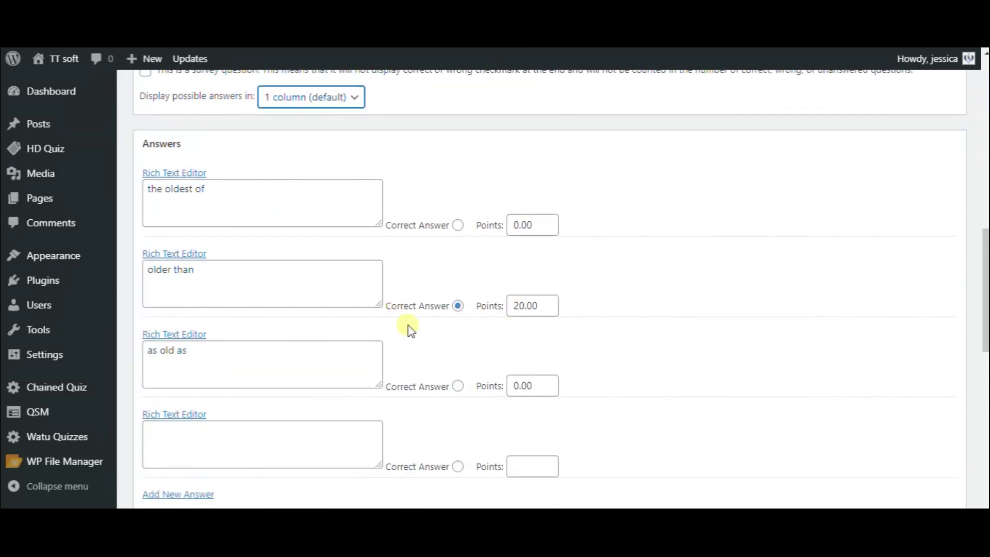
pyautogui.scroll(-3, 515, 351)
pyautogui.scroll(-10, 539, 356)
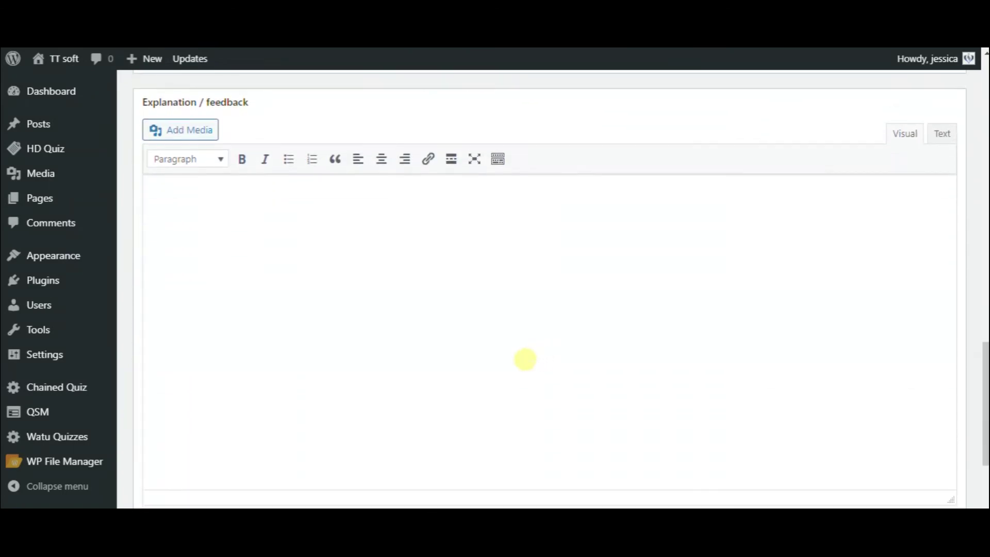
pyautogui.scroll(-1, 528, 366)
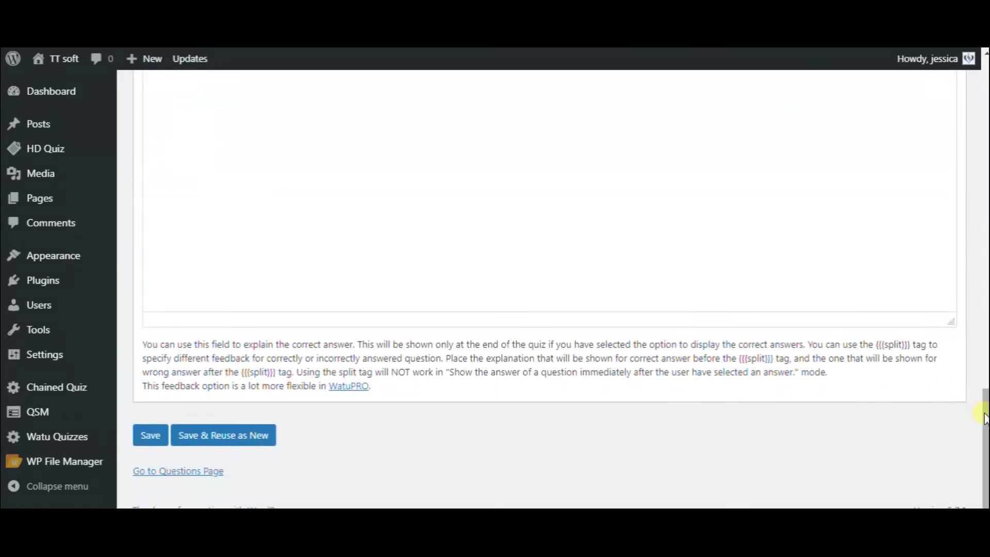
pyautogui.moveTo(984, 418); pyautogui.dragTo(980, 69)
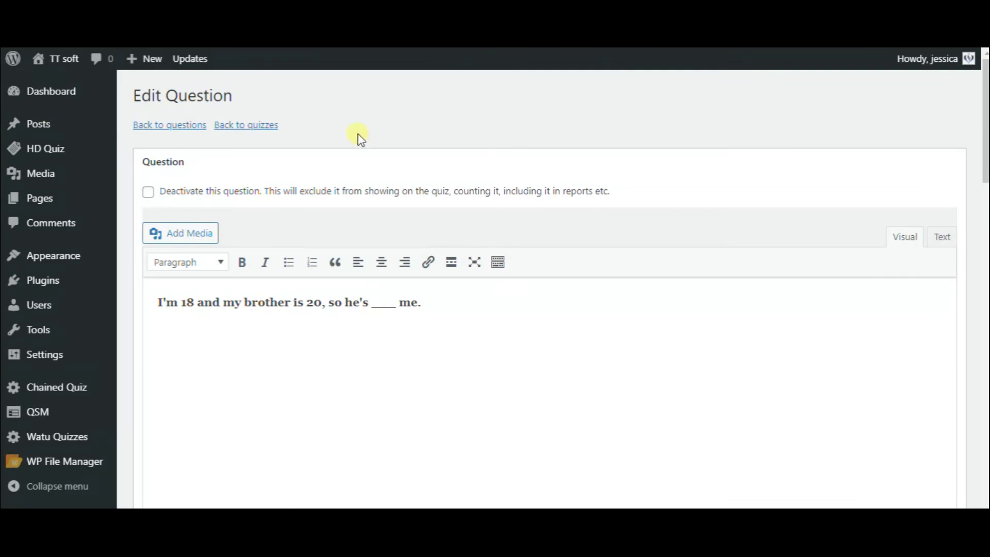
# - Make the open-end question "Are you more comfortable working in a large group or alone?" required and save it
pyautogui.click(175, 126)
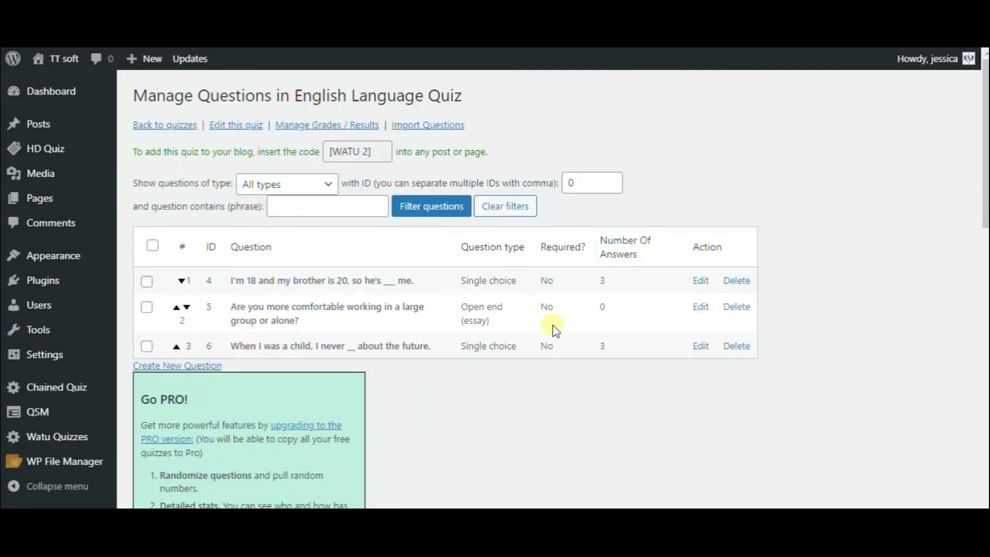
pyautogui.click(703, 308)
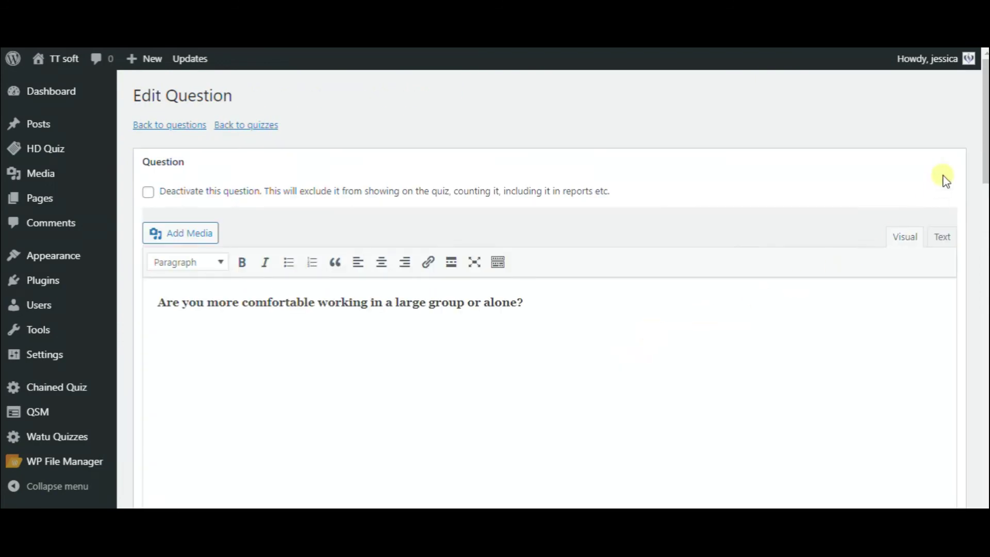
pyautogui.moveTo(983, 165); pyautogui.dragTo(980, 283)
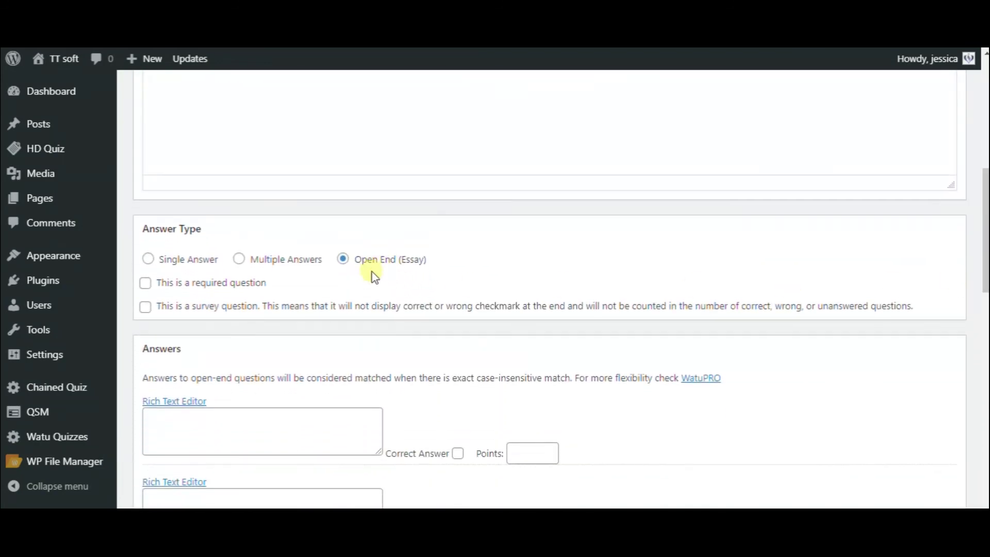
pyautogui.click(146, 286)
pyautogui.scroll(-7, 441, 310)
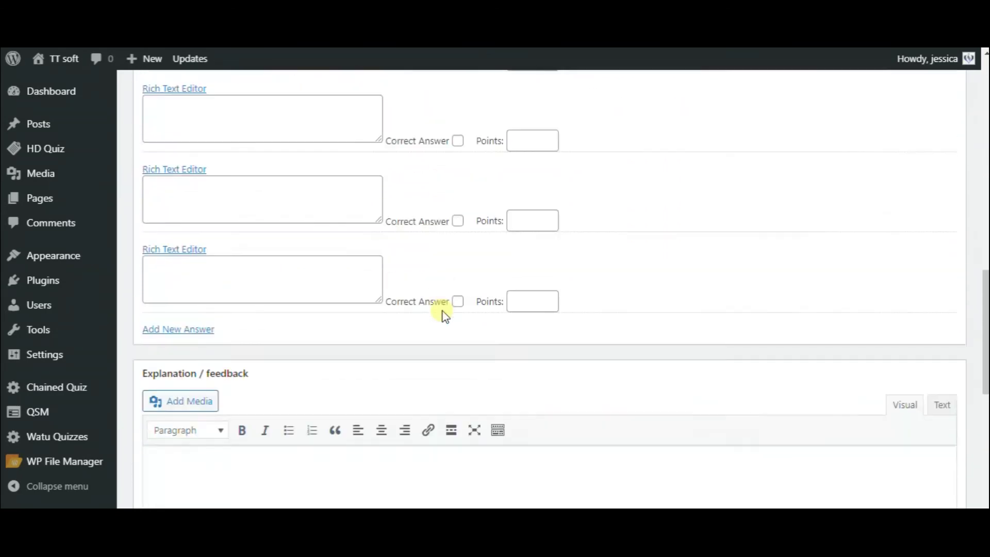
pyautogui.scroll(-10, 444, 312)
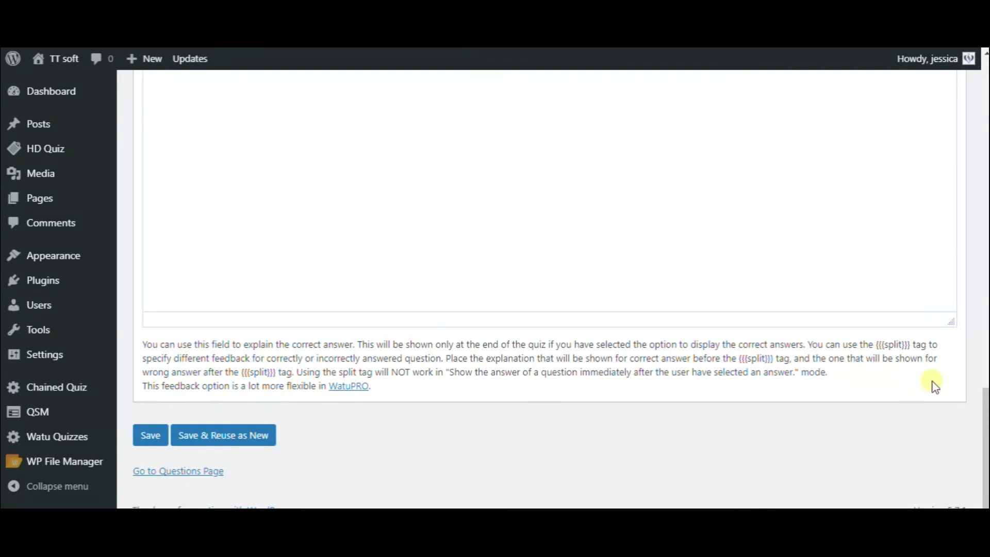
pyautogui.click(152, 436)
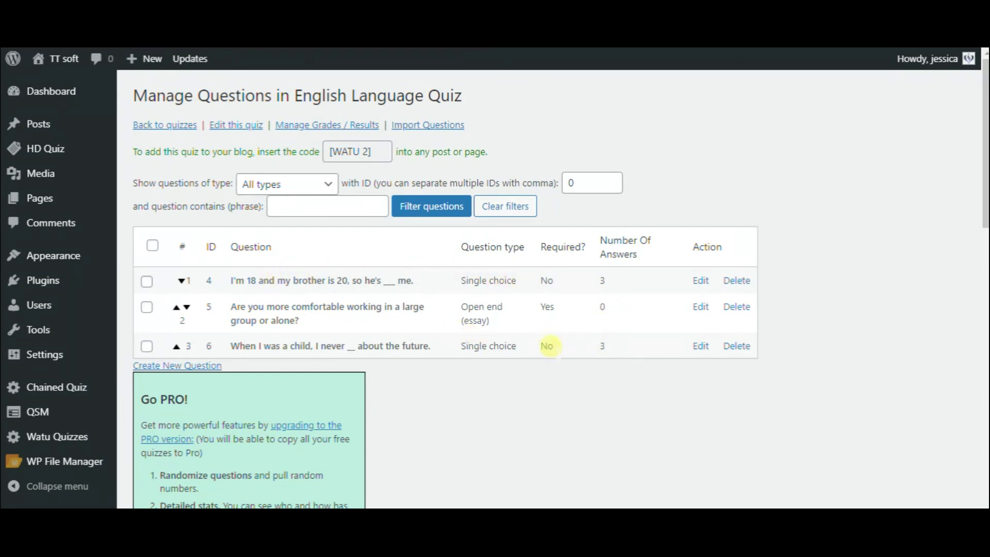
# - Look at the English Language Quiz's grades and results page, and return to editing the quiz
pyautogui.click(362, 127)
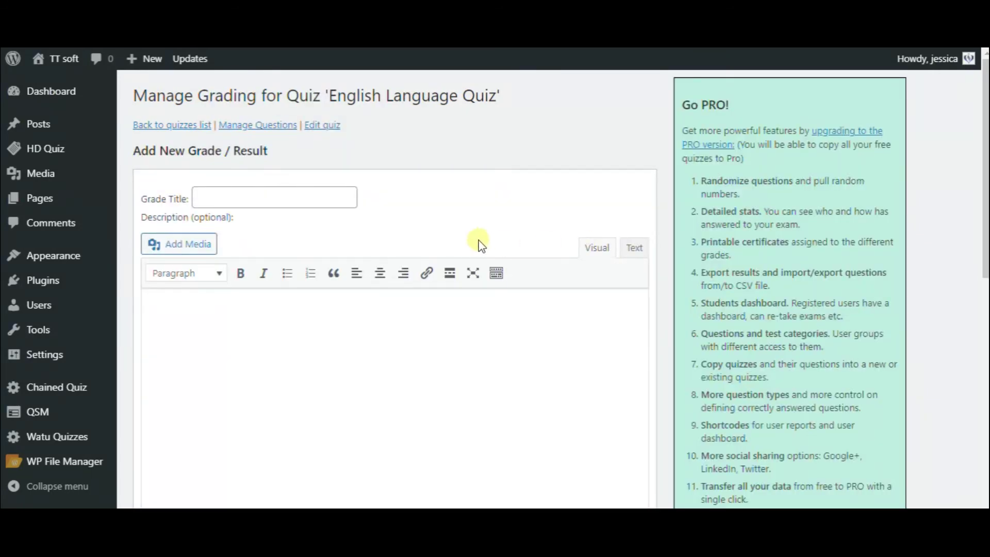
pyautogui.moveTo(979, 183); pyautogui.dragTo(965, 157)
pyautogui.click(340, 129)
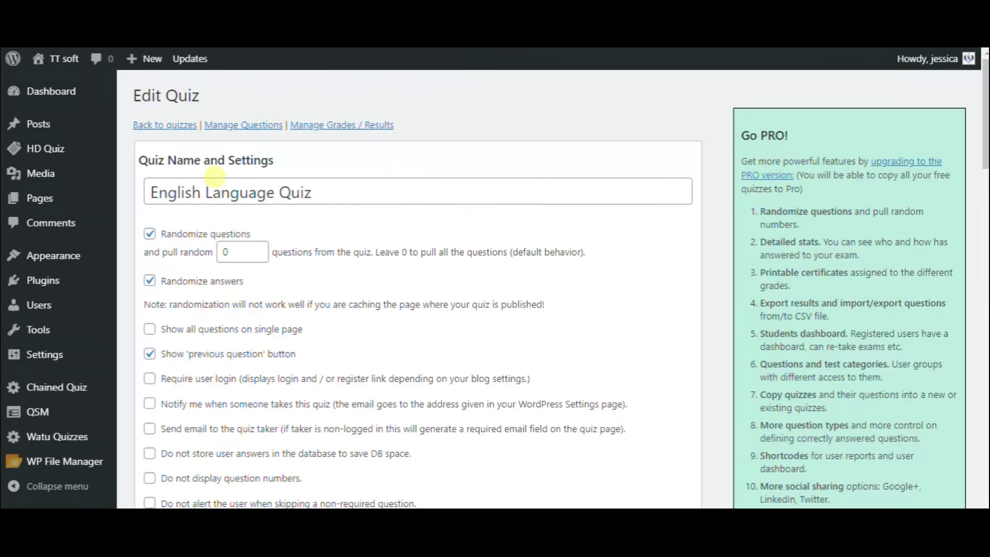
# - Go back to the list of Watu quizzes and copy the English Language Quiz's shortcode [WATU 2]
pyautogui.click(184, 132)
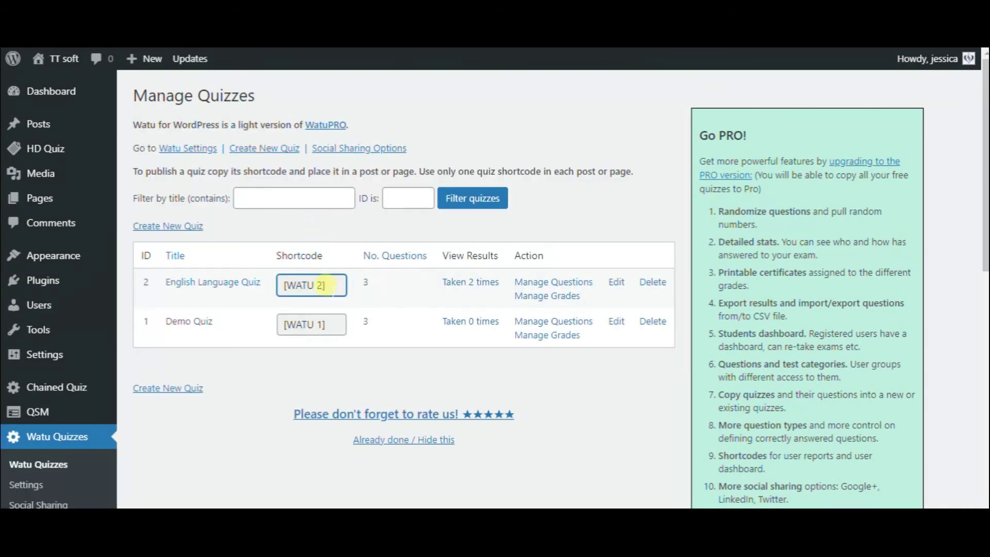
pyautogui.click(324, 284)
pyautogui.rightClick(323, 286)
pyautogui.click(346, 294)
# - Create a post titled "English Language Quiz", paste the shortcode [WATU 2] into its body and publish it
pyautogui.moveTo(63, 127)
pyautogui.click(167, 153)
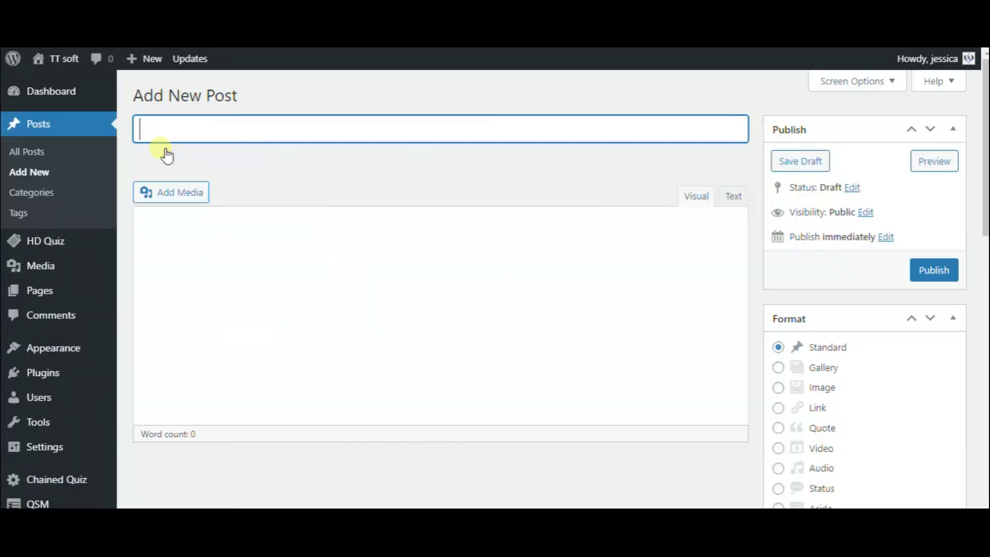
pyautogui.write('English Language Quiz')
pyautogui.click(181, 260)
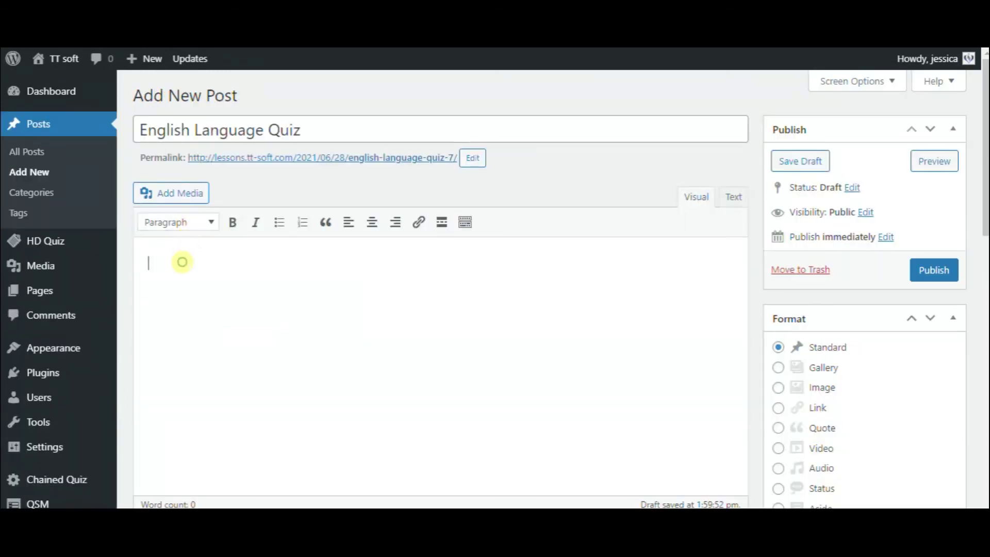
pyautogui.hotkey('ctrl', 'v')
pyautogui.press('Return')
pyautogui.click(933, 271)
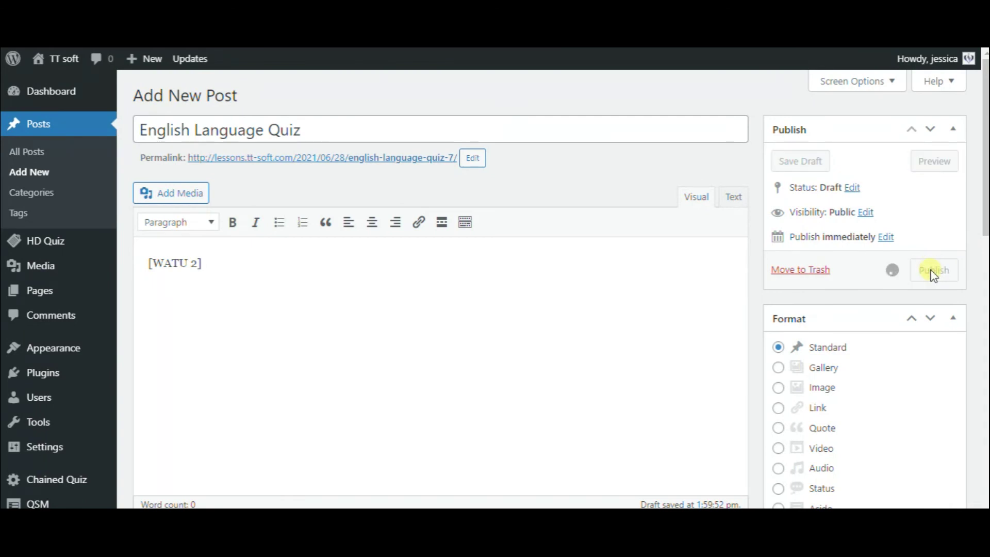
# - Open the published post and answer the quiz's first two questions with "used to worry" and "affcsa"
pyautogui.click(251, 207)
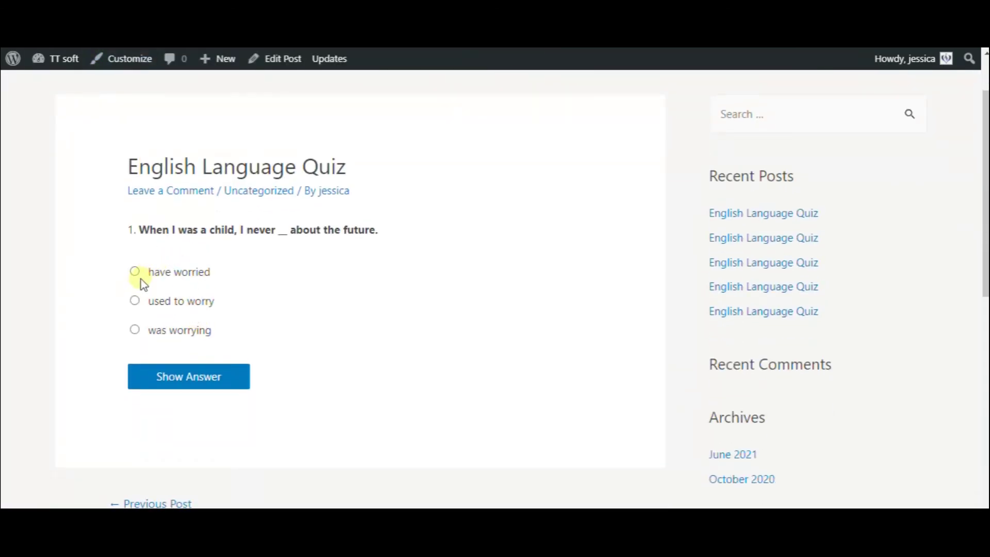
pyautogui.click(193, 376)
pyautogui.click(186, 376)
pyautogui.click(193, 260)
pyautogui.write('affcsa')
pyautogui.click(218, 417)
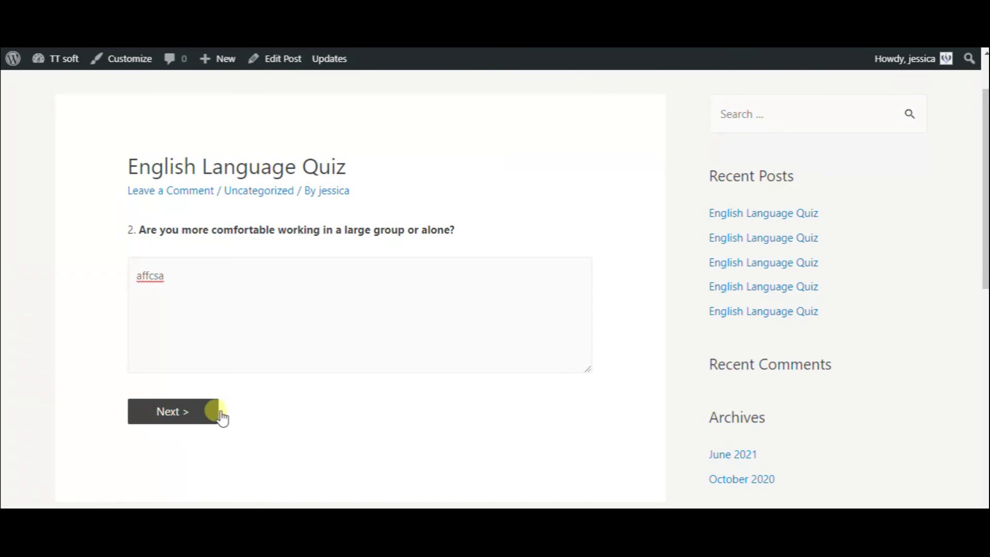
pyautogui.click(216, 410)
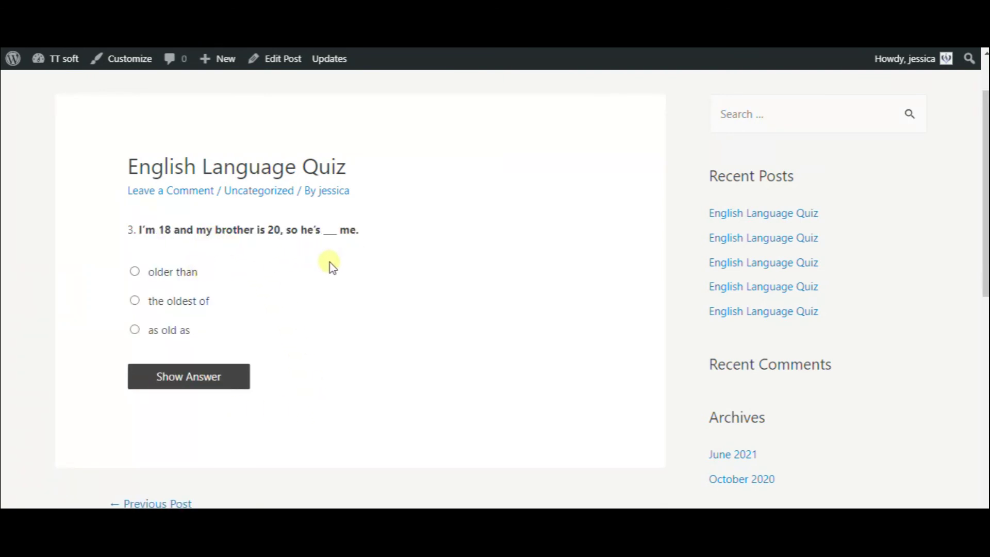
# - Answer the third question with "older than", submit the quiz and review the score and the marked answers
pyautogui.click(134, 271)
pyautogui.click(174, 378)
pyautogui.click(192, 398)
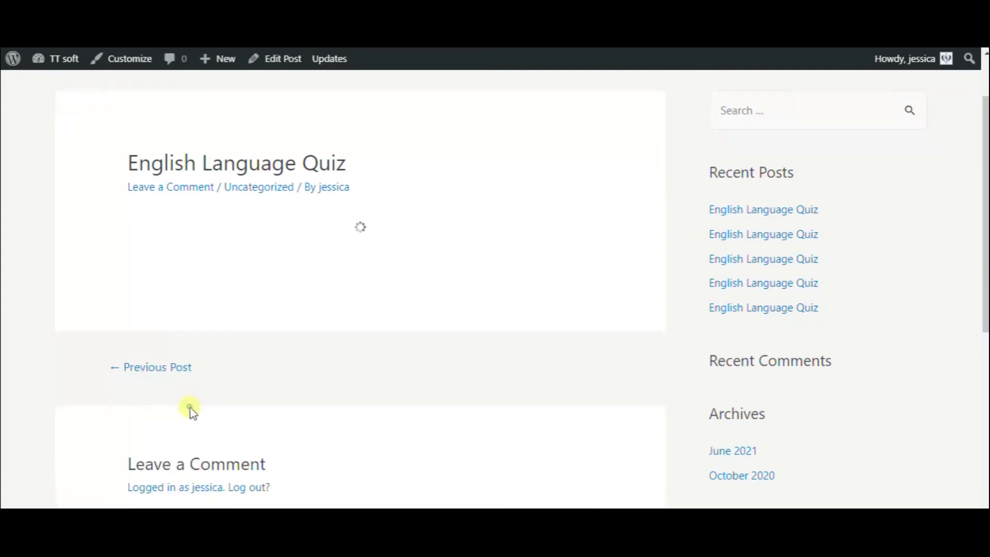
pyautogui.scroll(-2, 229, 342)
pyautogui.scroll(-4, 229, 341)
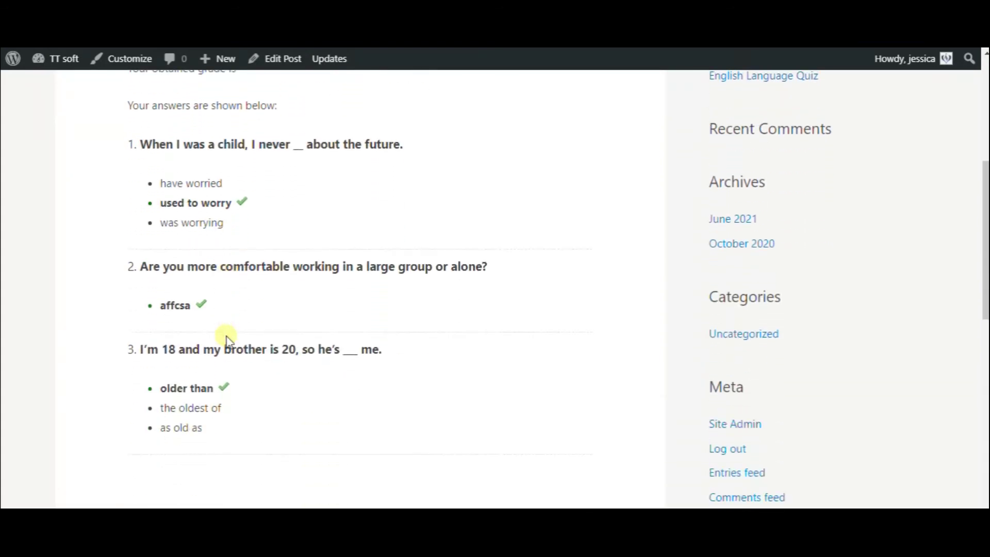
pyautogui.scroll(4, 229, 342)
pyautogui.scroll(2, 228, 341)
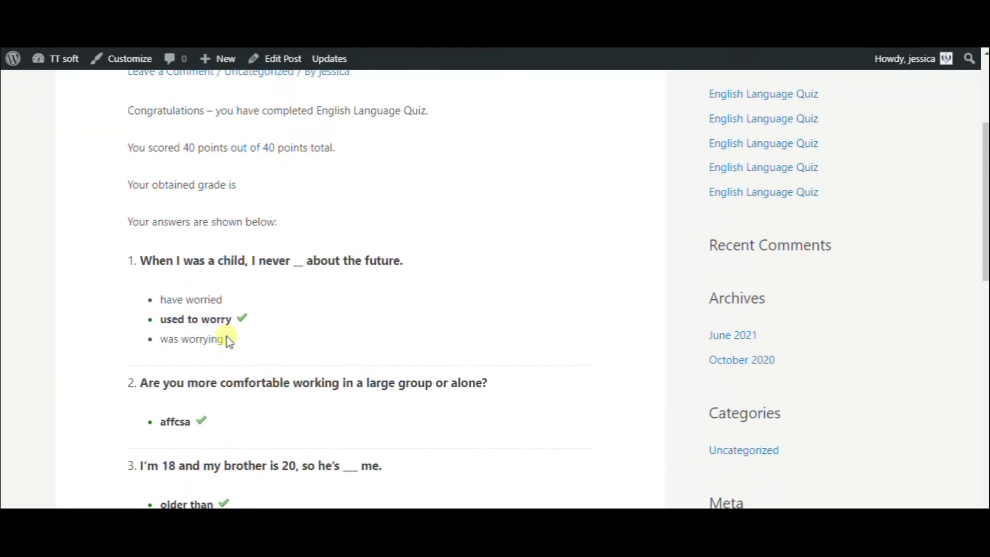